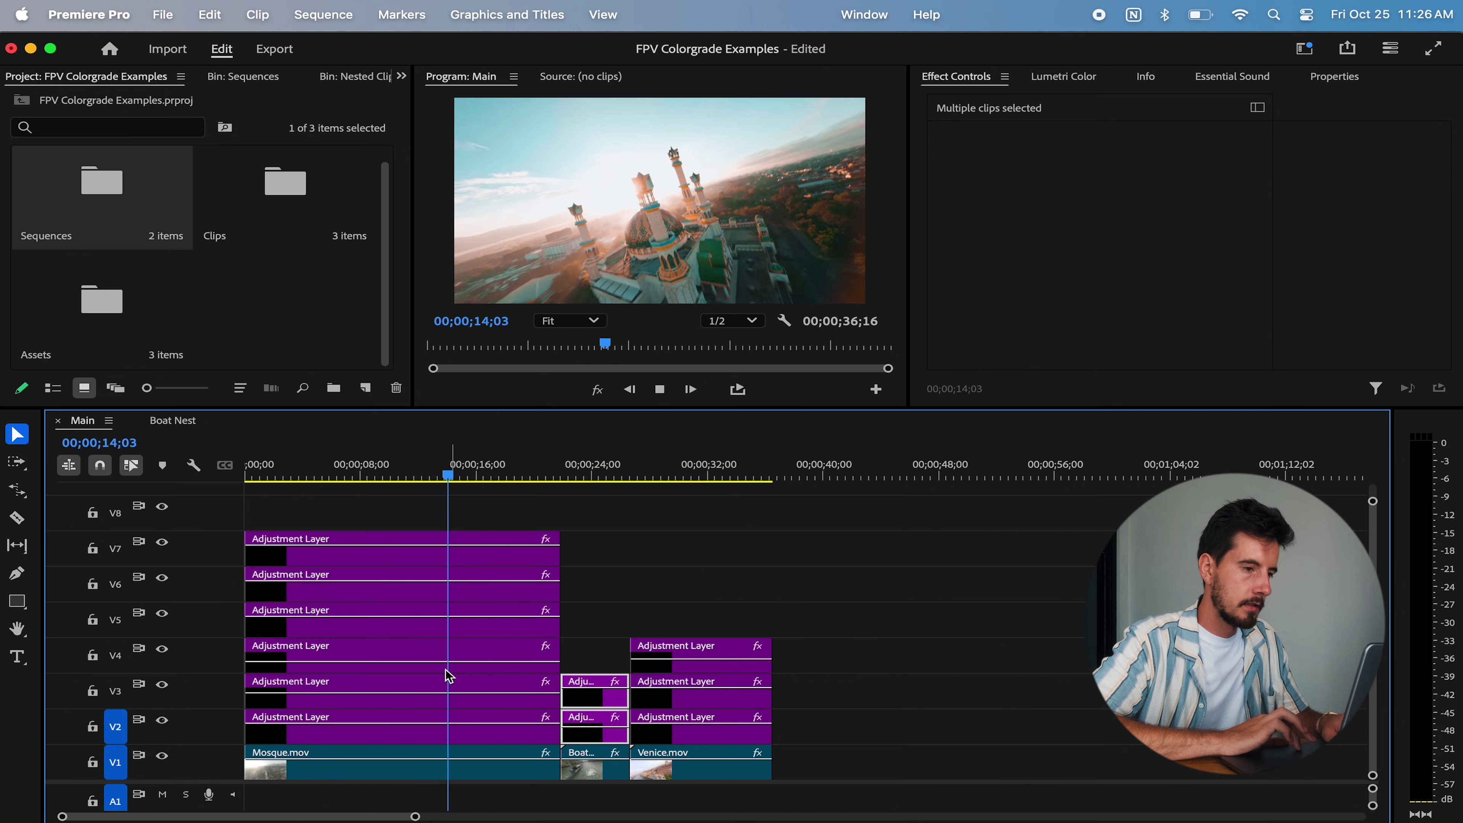
Delete all clips after Mosque.mov from the Main sequence.
drag(827, 596, 576, 767)
key(Delete)
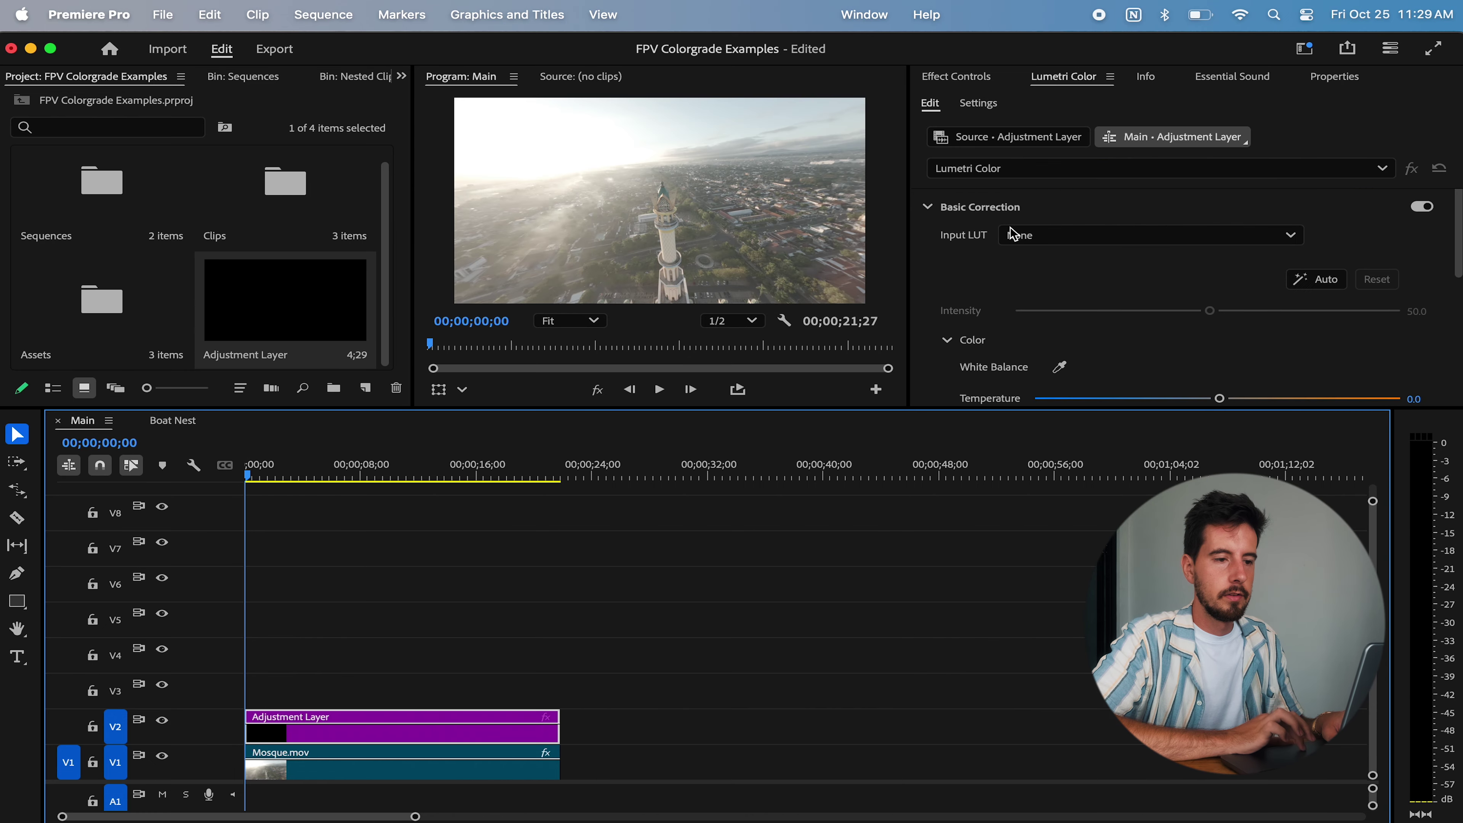
Set the adjustment layer's Input LUT to GPLOG_Creative_EV0 and check it on a later mosque frame.
click(1054, 236)
scroll(1094, 461, down, 4)
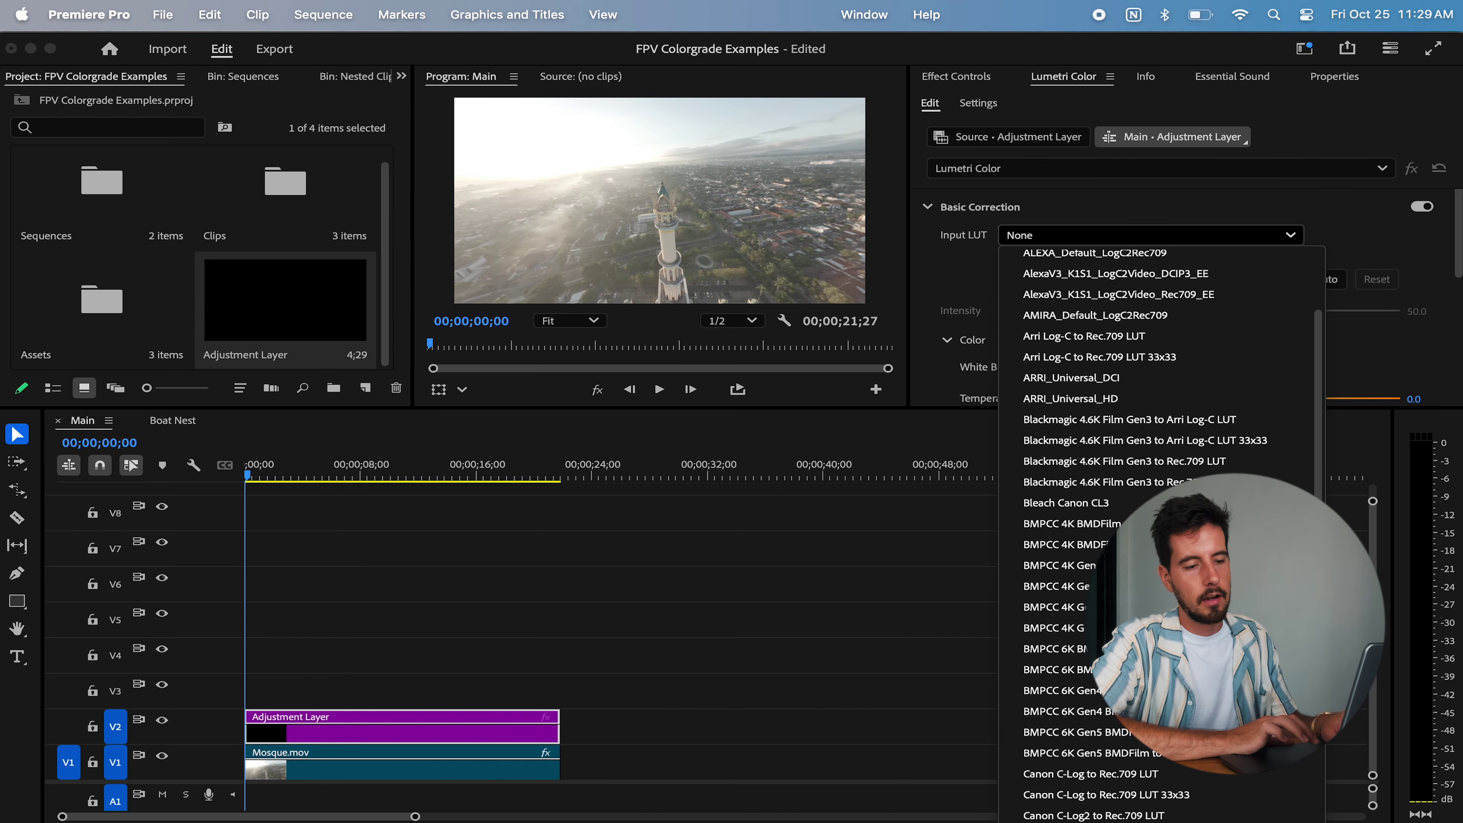
scroll(1094, 461, down, 6)
scroll(1102, 621, down, 5)
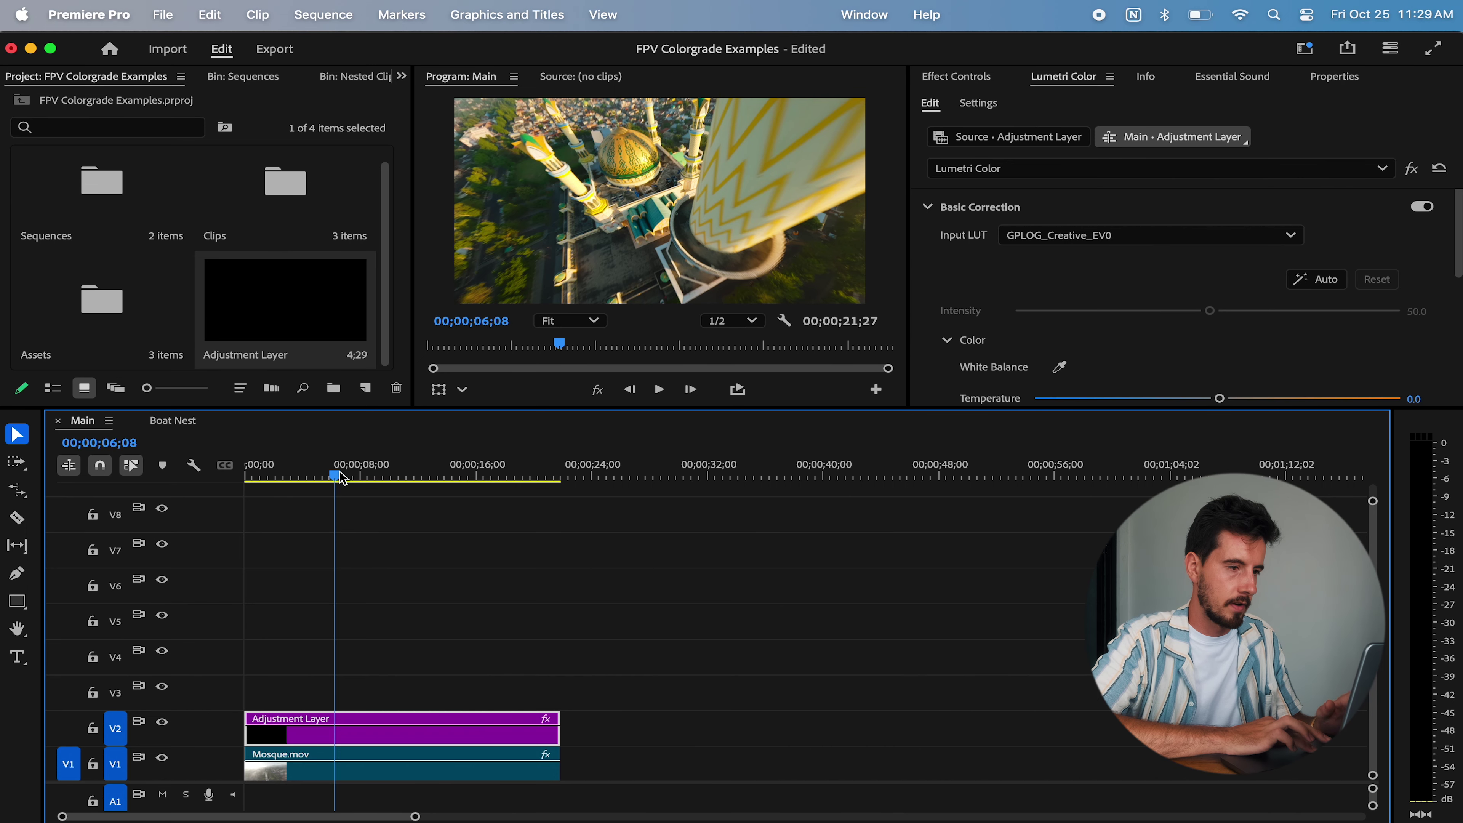
click(341, 475)
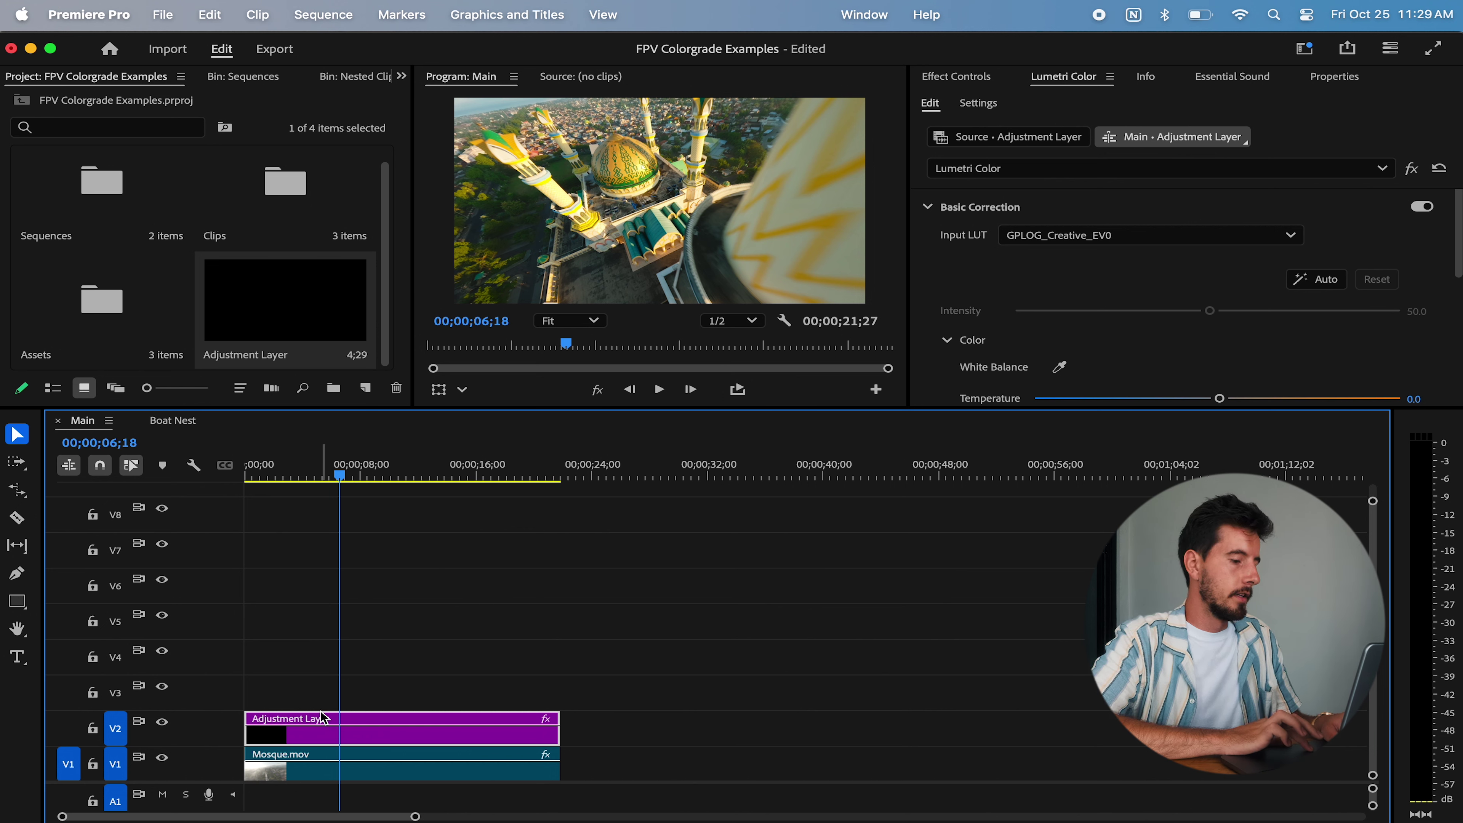
click(342, 779)
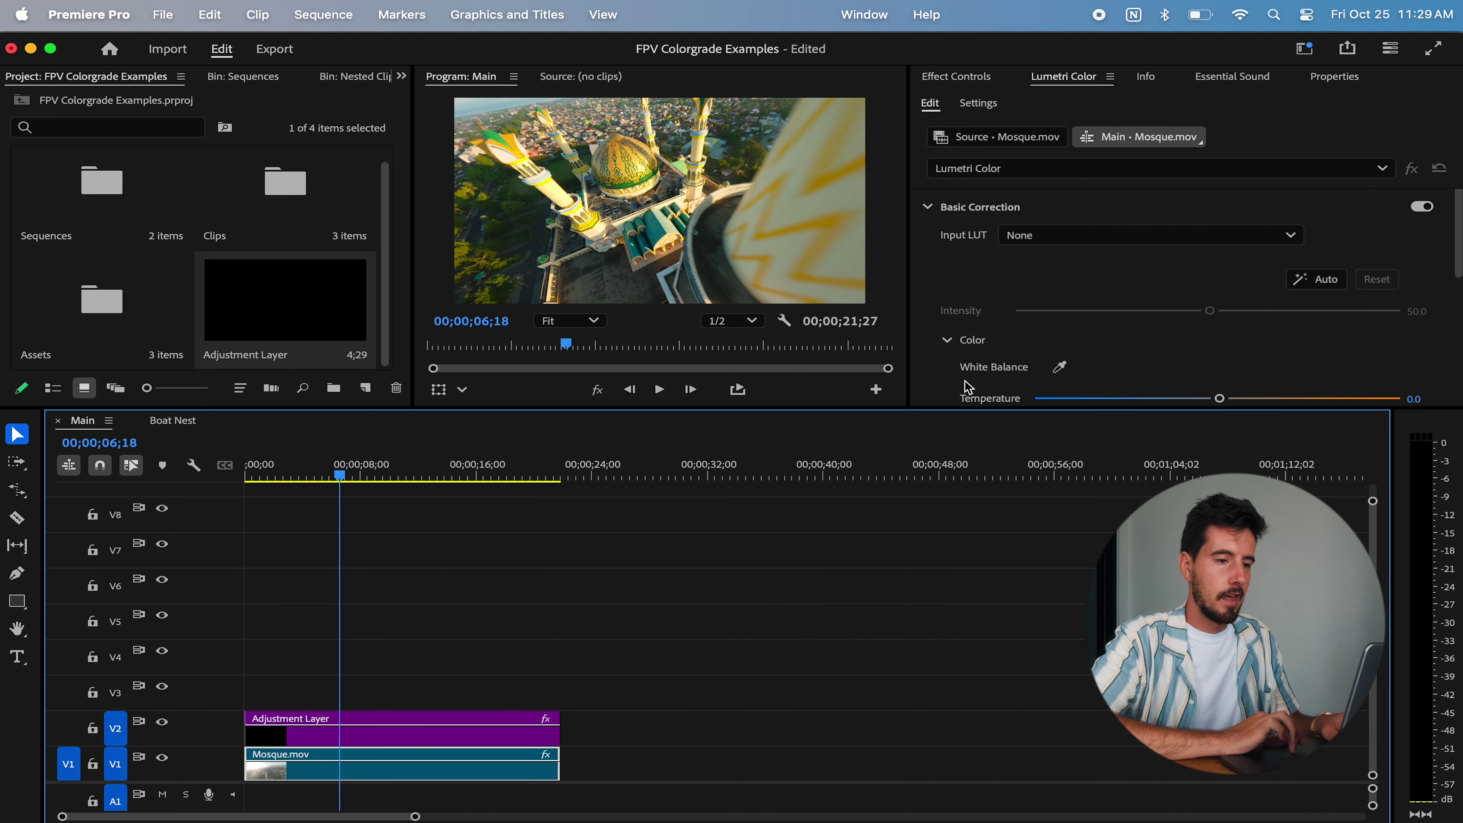
Drag Mosque.mov's Temperature, Tint and Exposure sliders toward -1.1, 7.0 and -0.1.
scroll(968, 387, down, 4)
scroll(966, 385, up, 2)
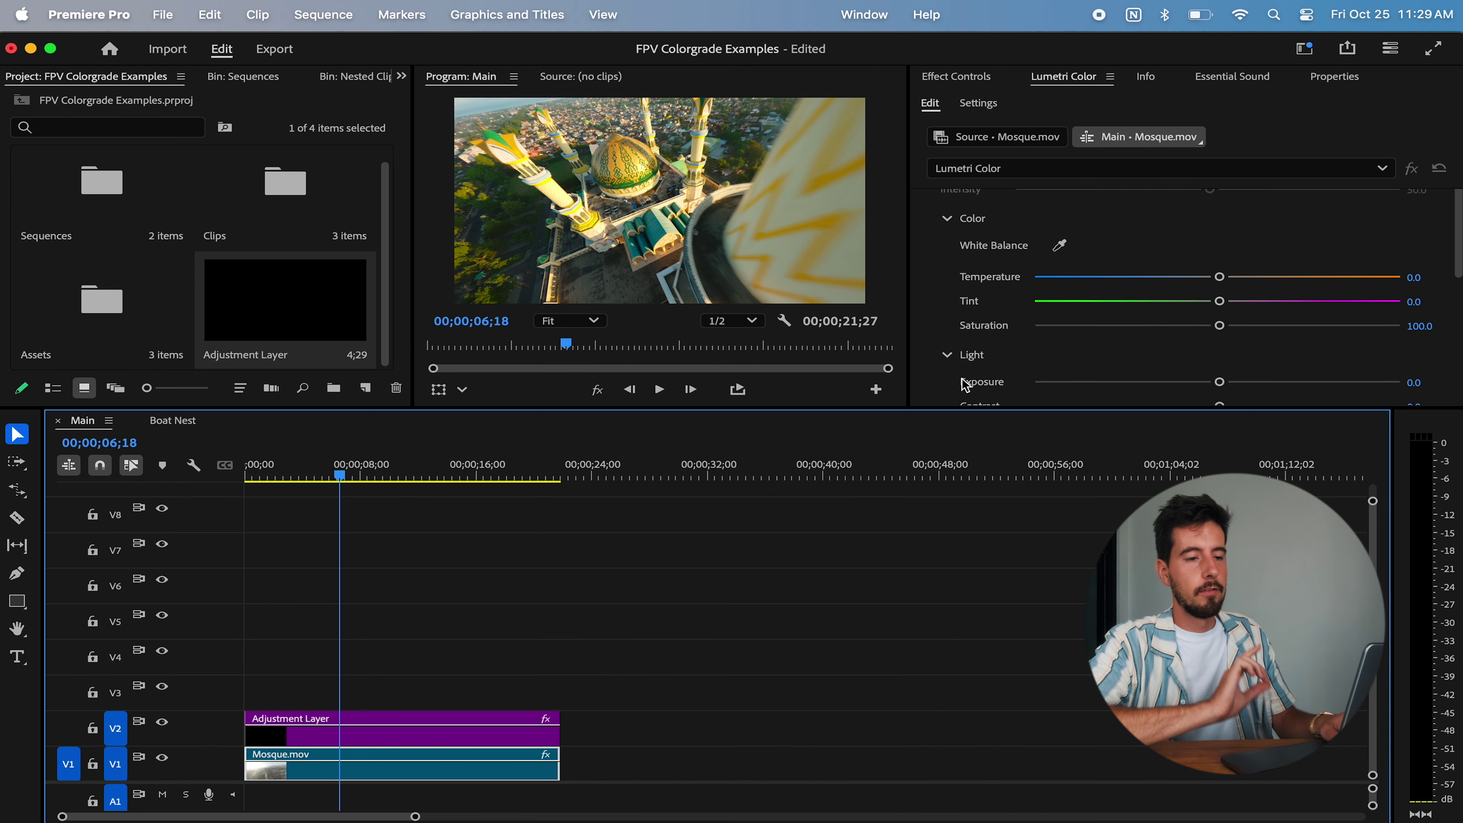
click(1220, 302)
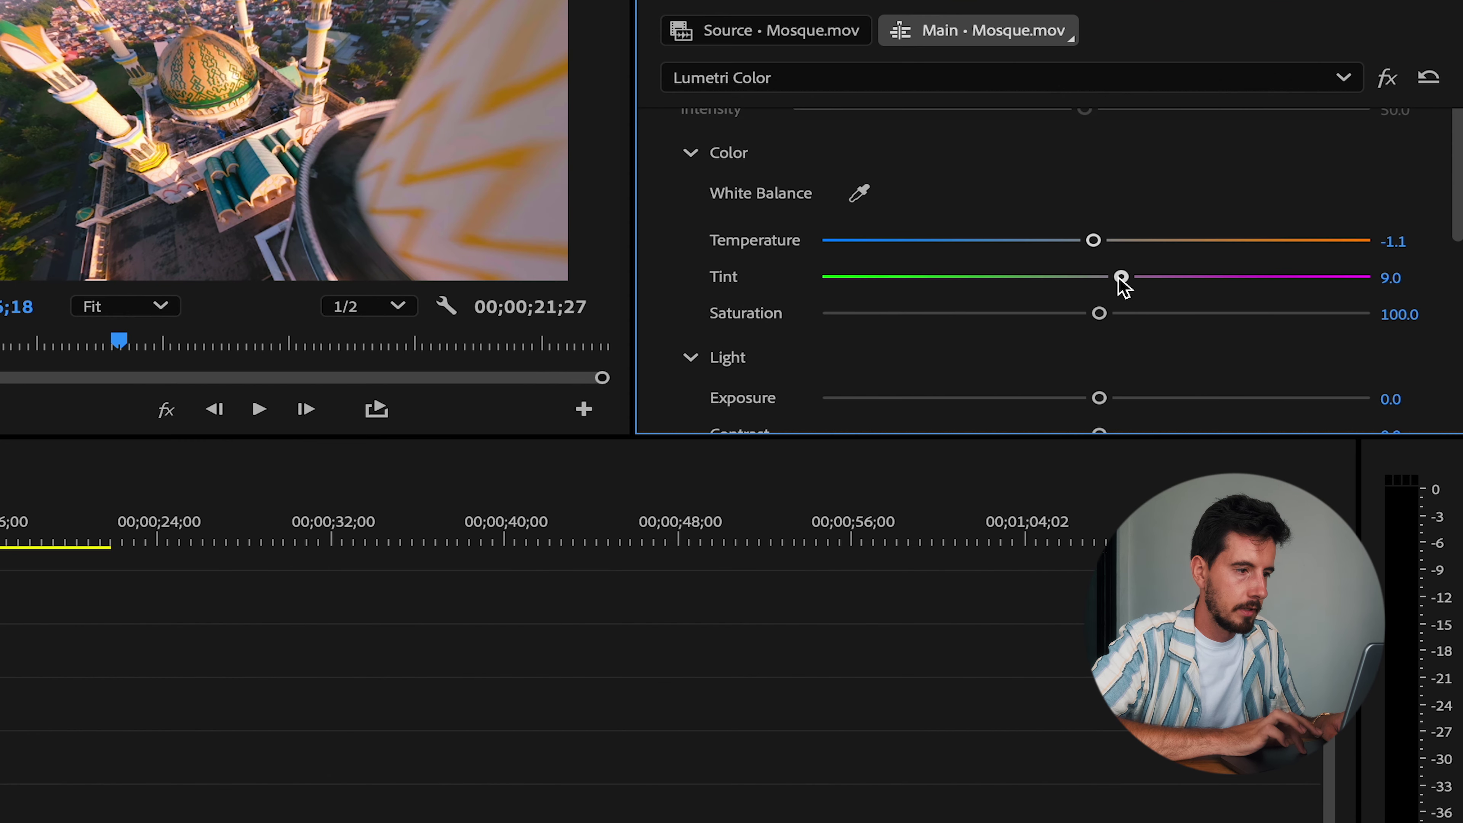
scroll(1087, 353, down, 2)
drag(1119, 278, 1089, 322)
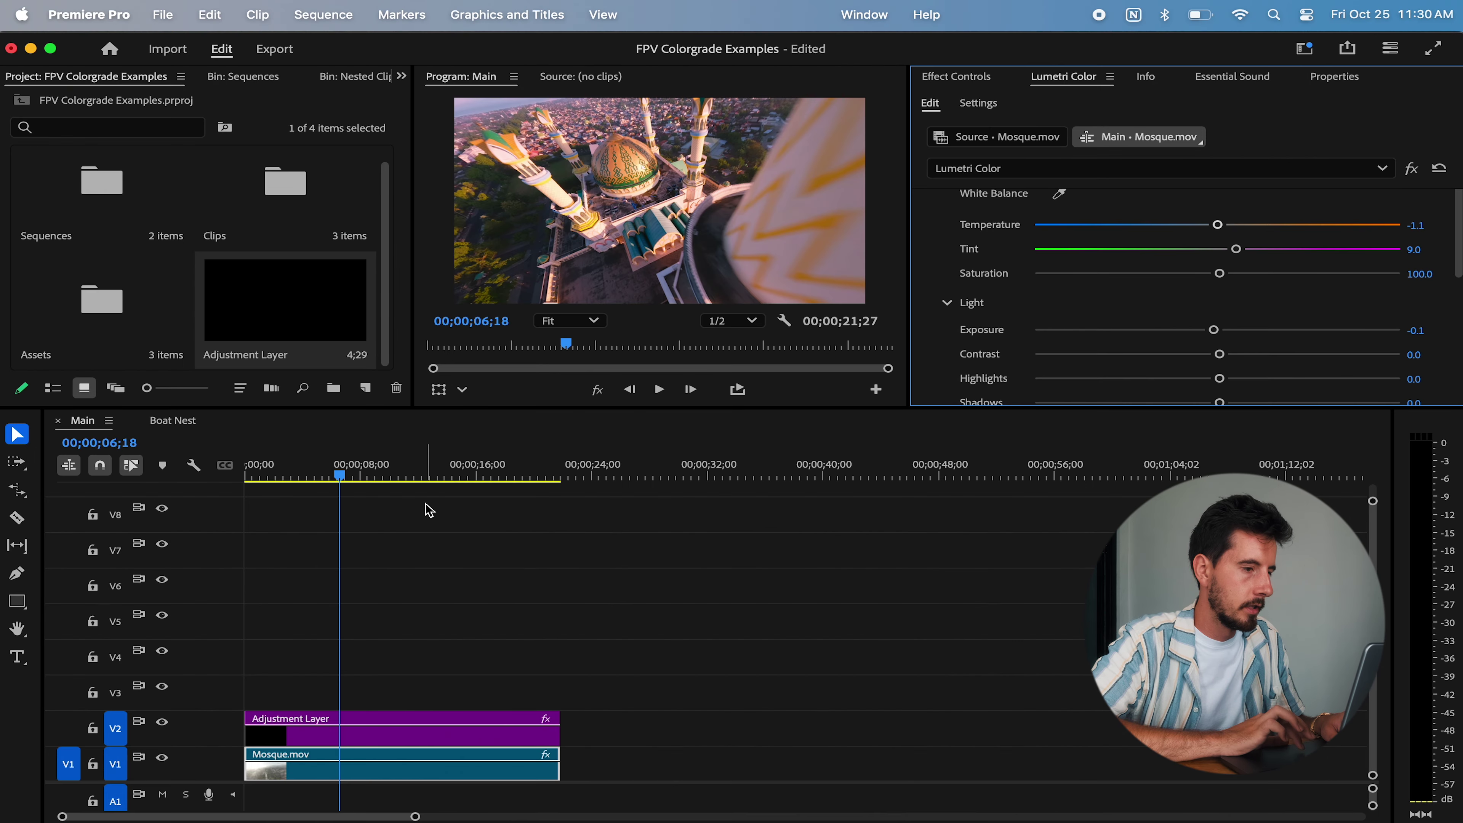
Turn on High Quality Playback and return the playhead to the sequence start.
click(785, 321)
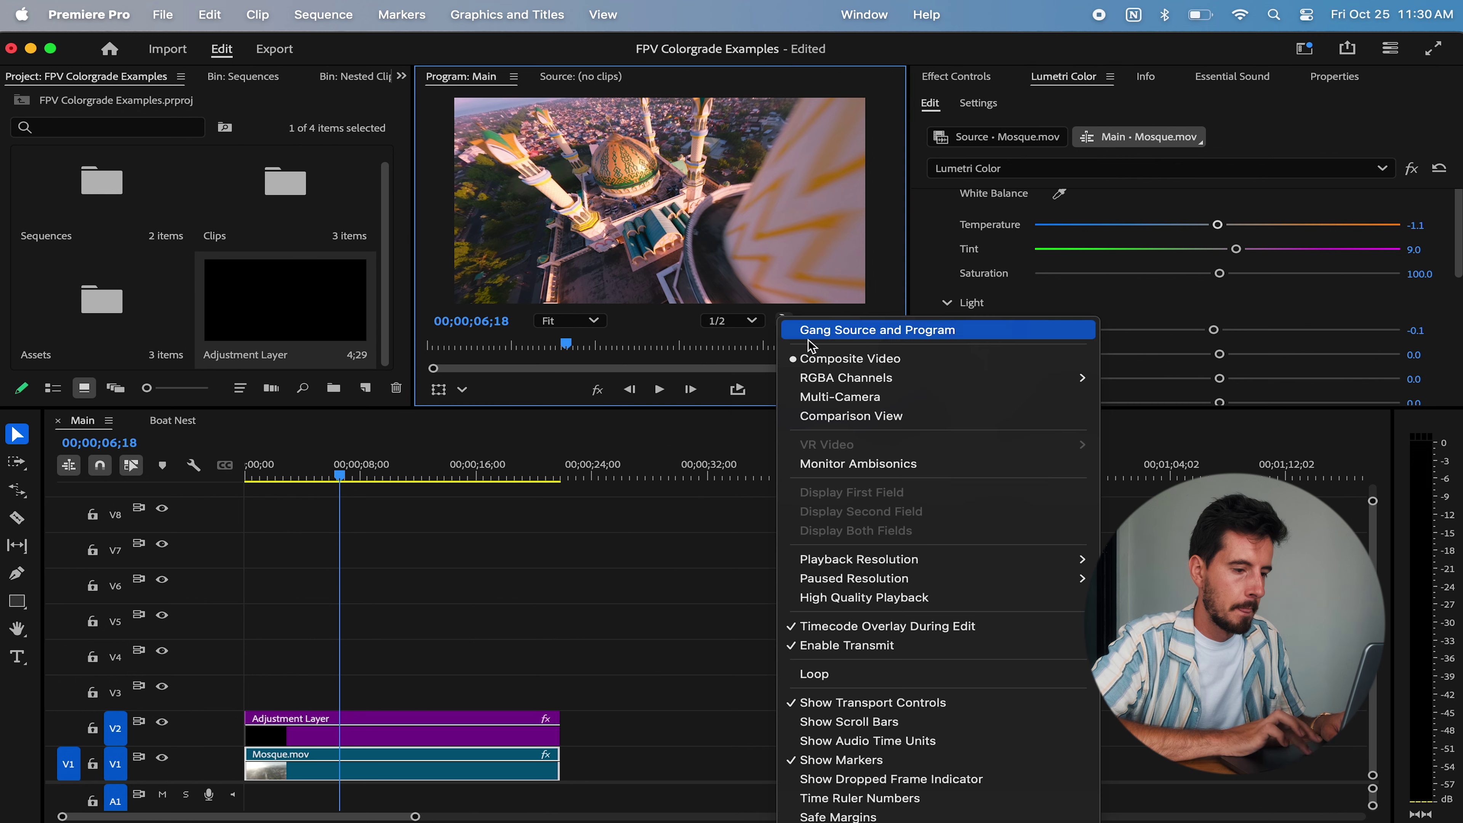
click(862, 599)
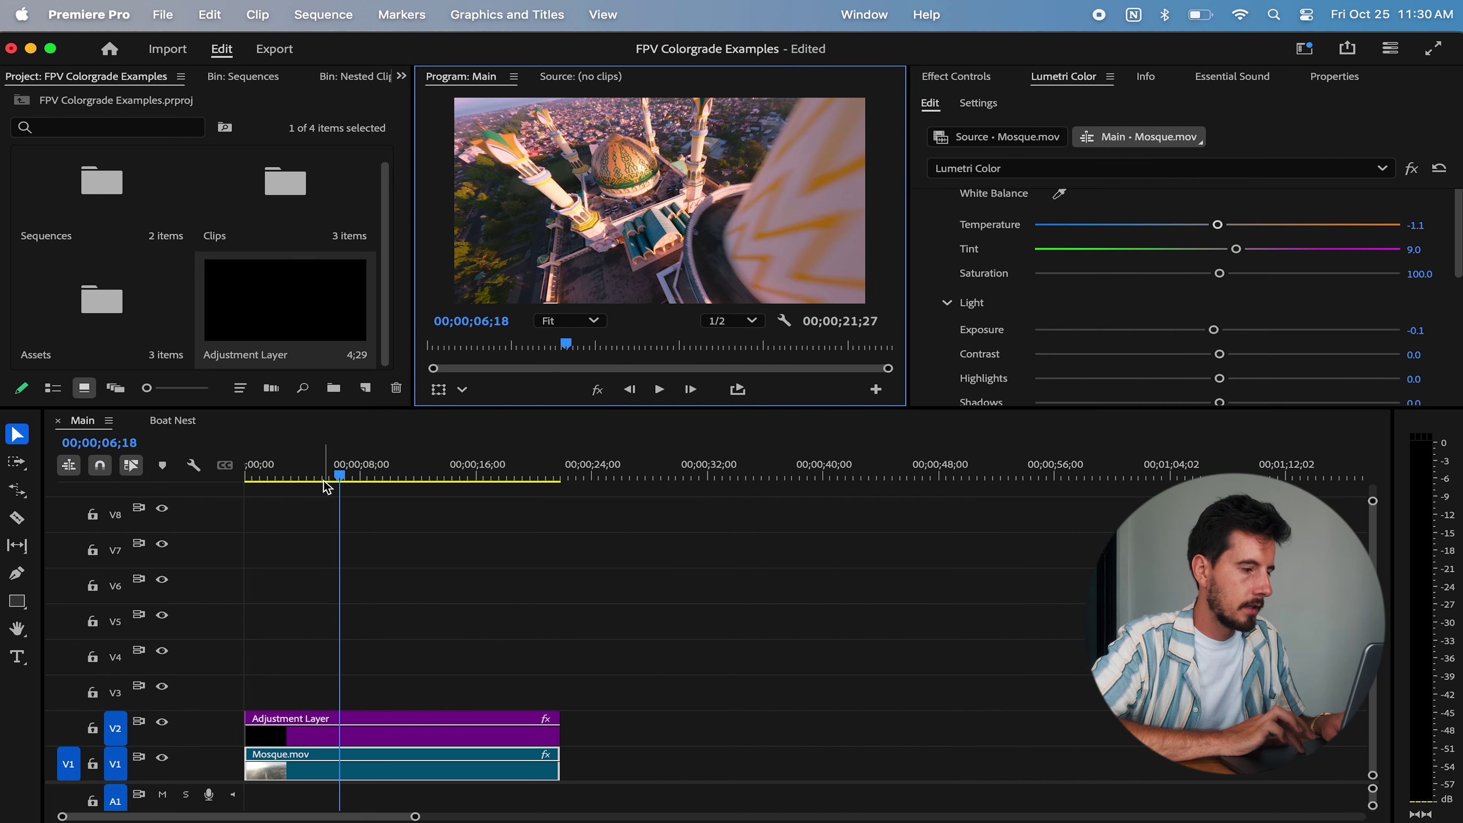
click(288, 477)
drag(288, 477, 228, 478)
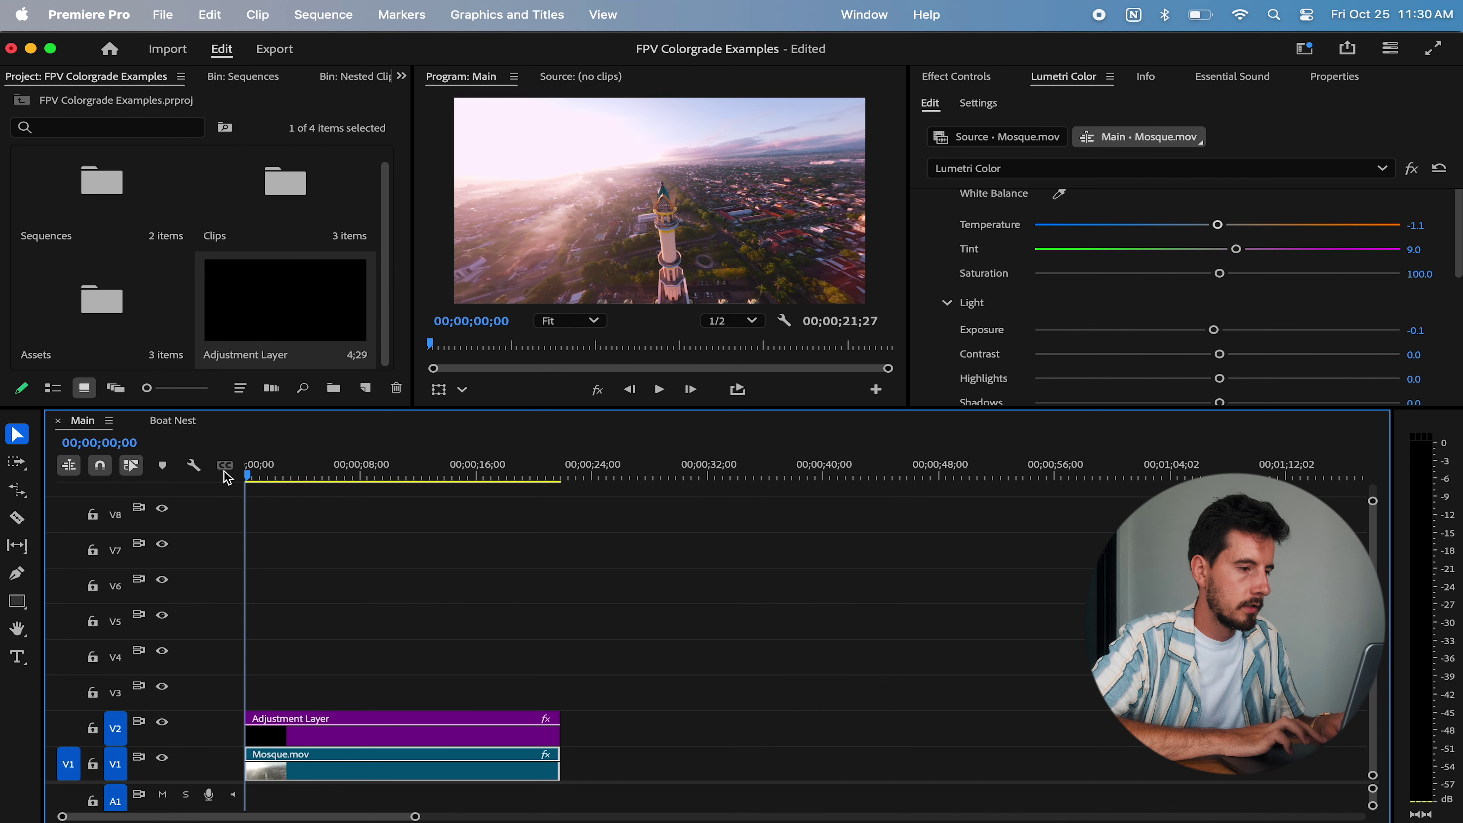
Enter a Tint of 7.0 for Mosque.mov, then play back the graded sequence.
scroll(1134, 343, down, 2)
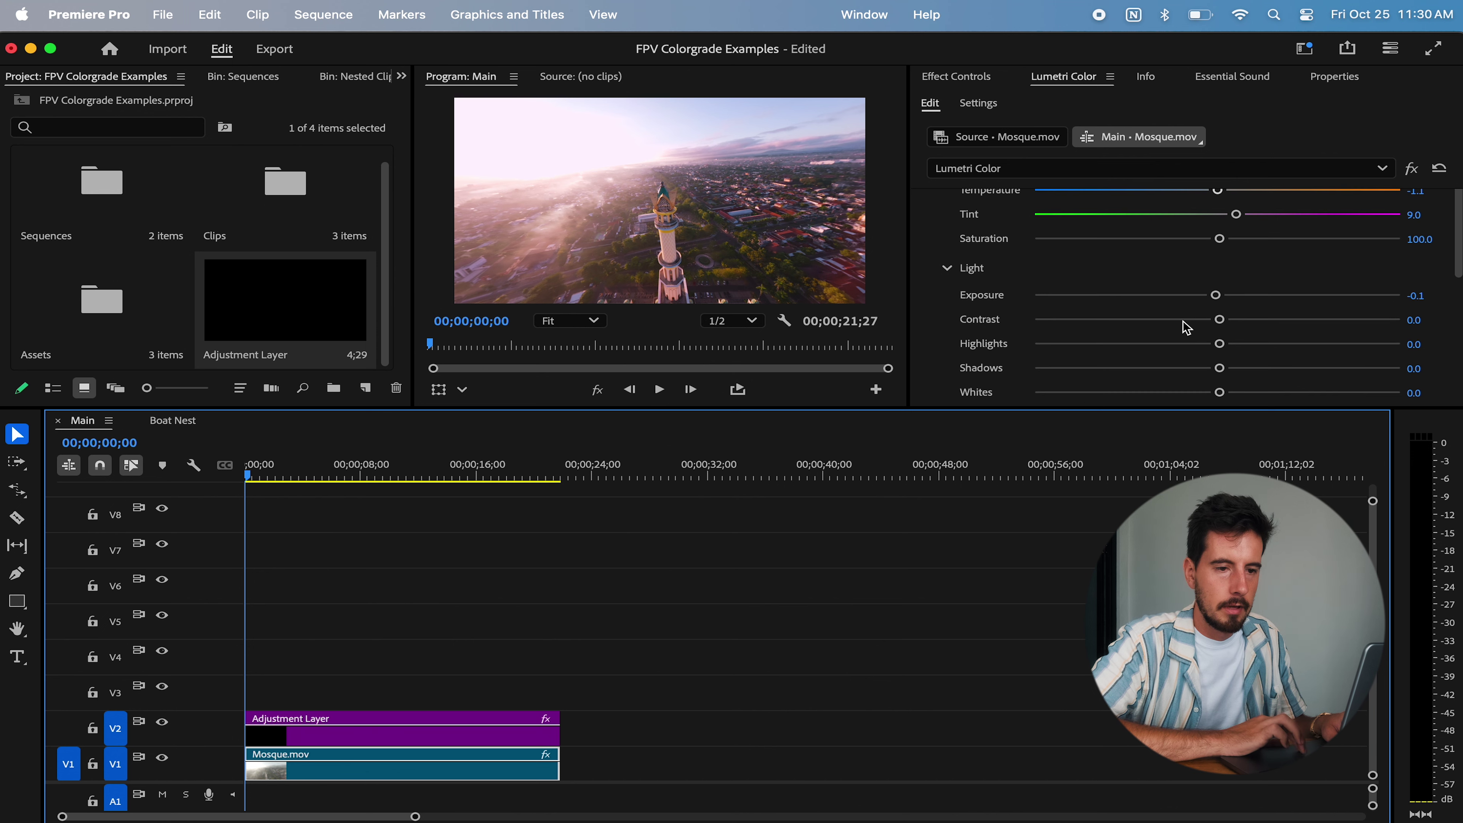
scroll(1187, 327, up, 3)
click(1427, 266)
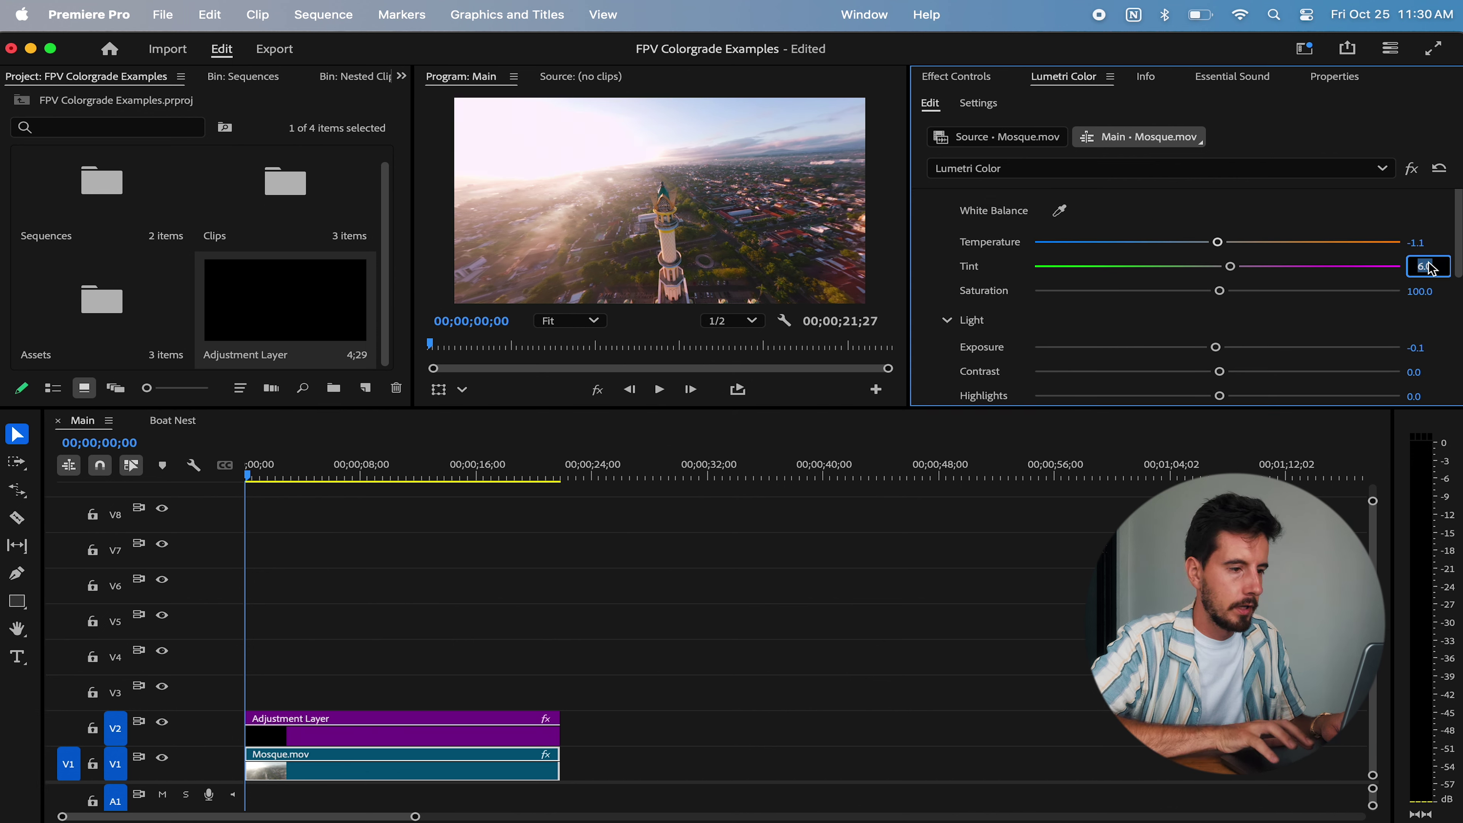
key(Return)
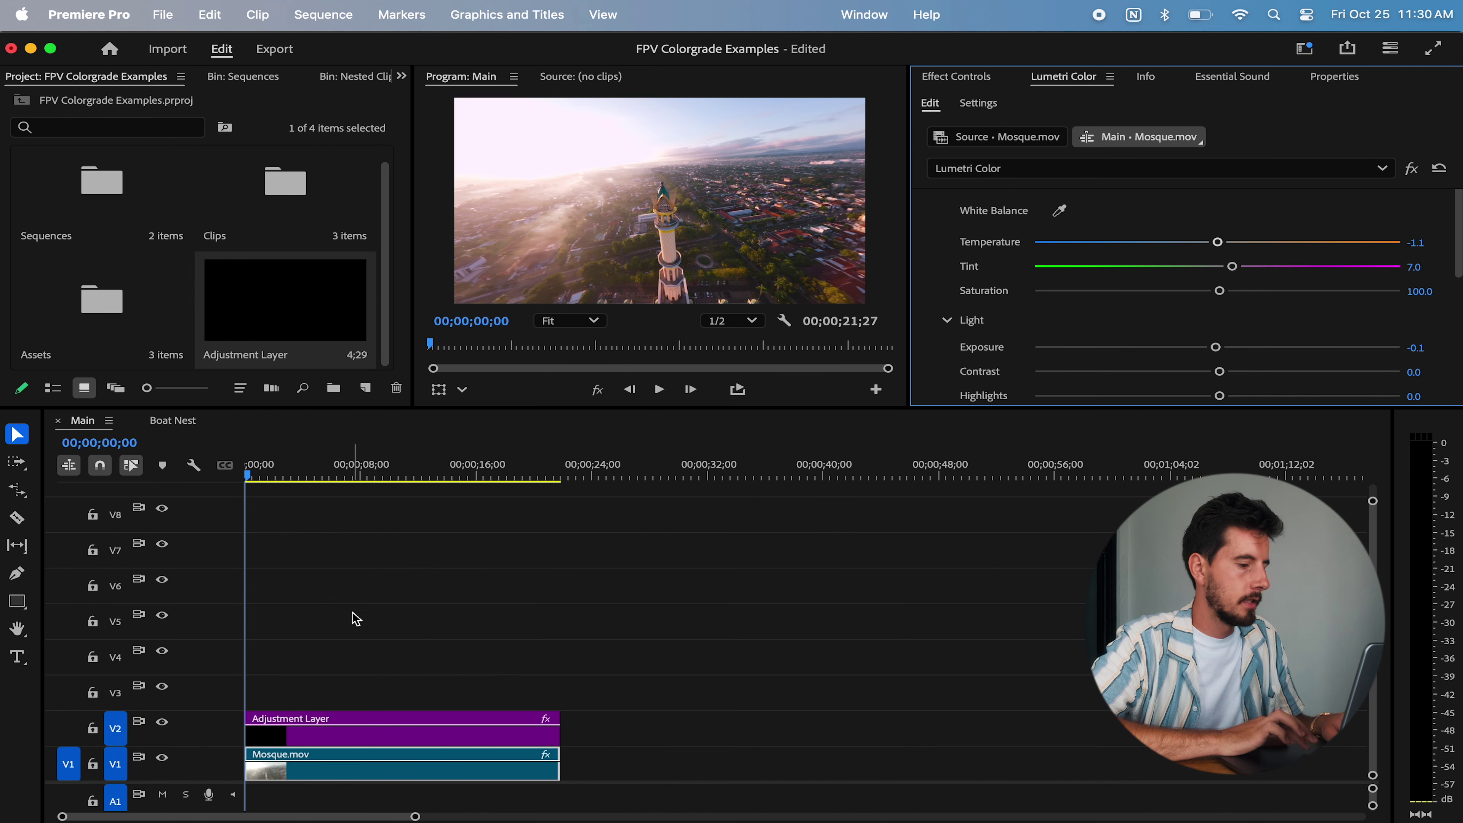
click(342, 685)
key(space)
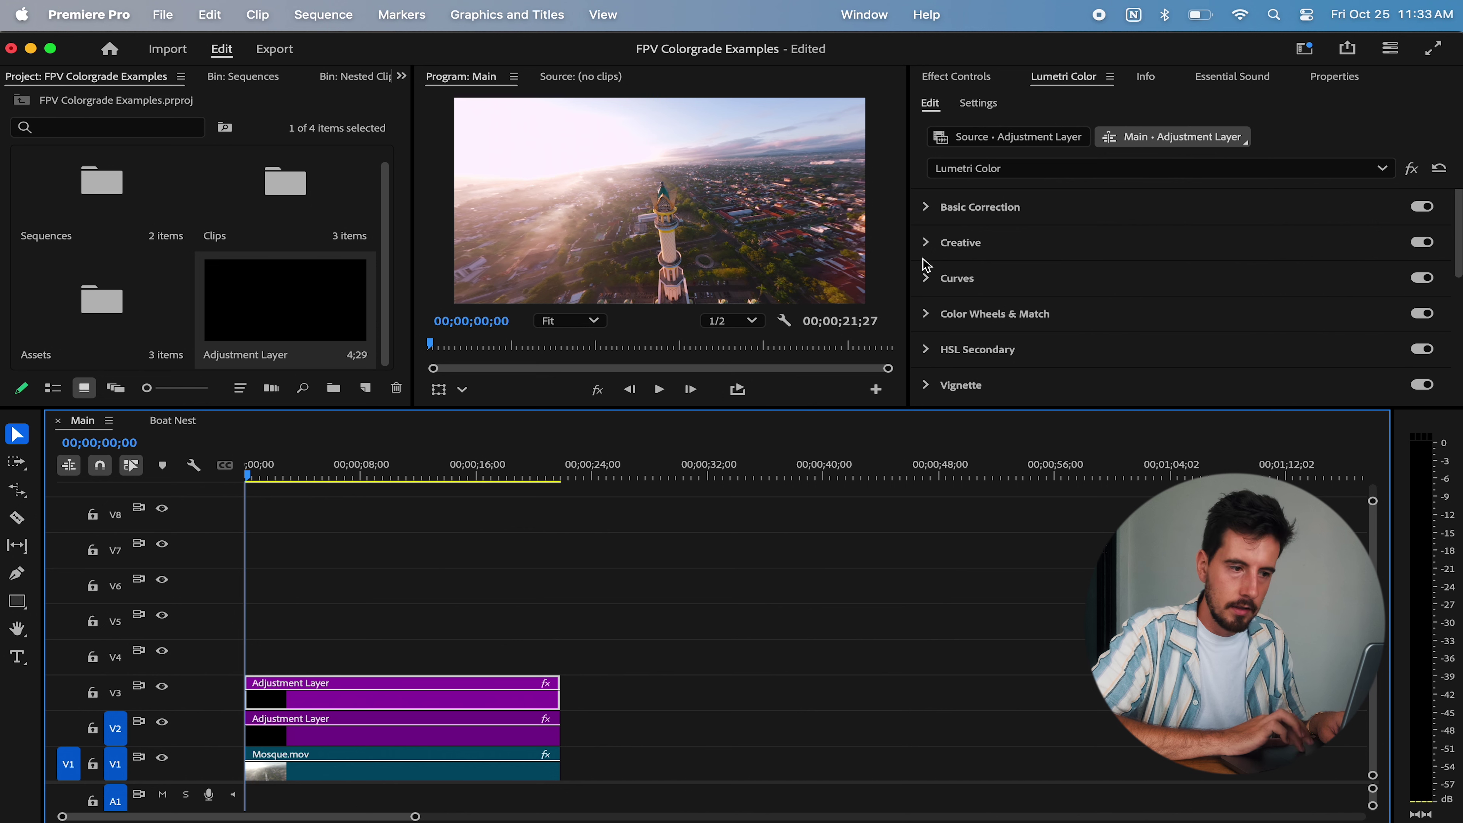
Bend the RGB curve into an S: shadows pulled down, highlights lifted, midpoint anchored.
click(926, 277)
scroll(1054, 317, down, 5)
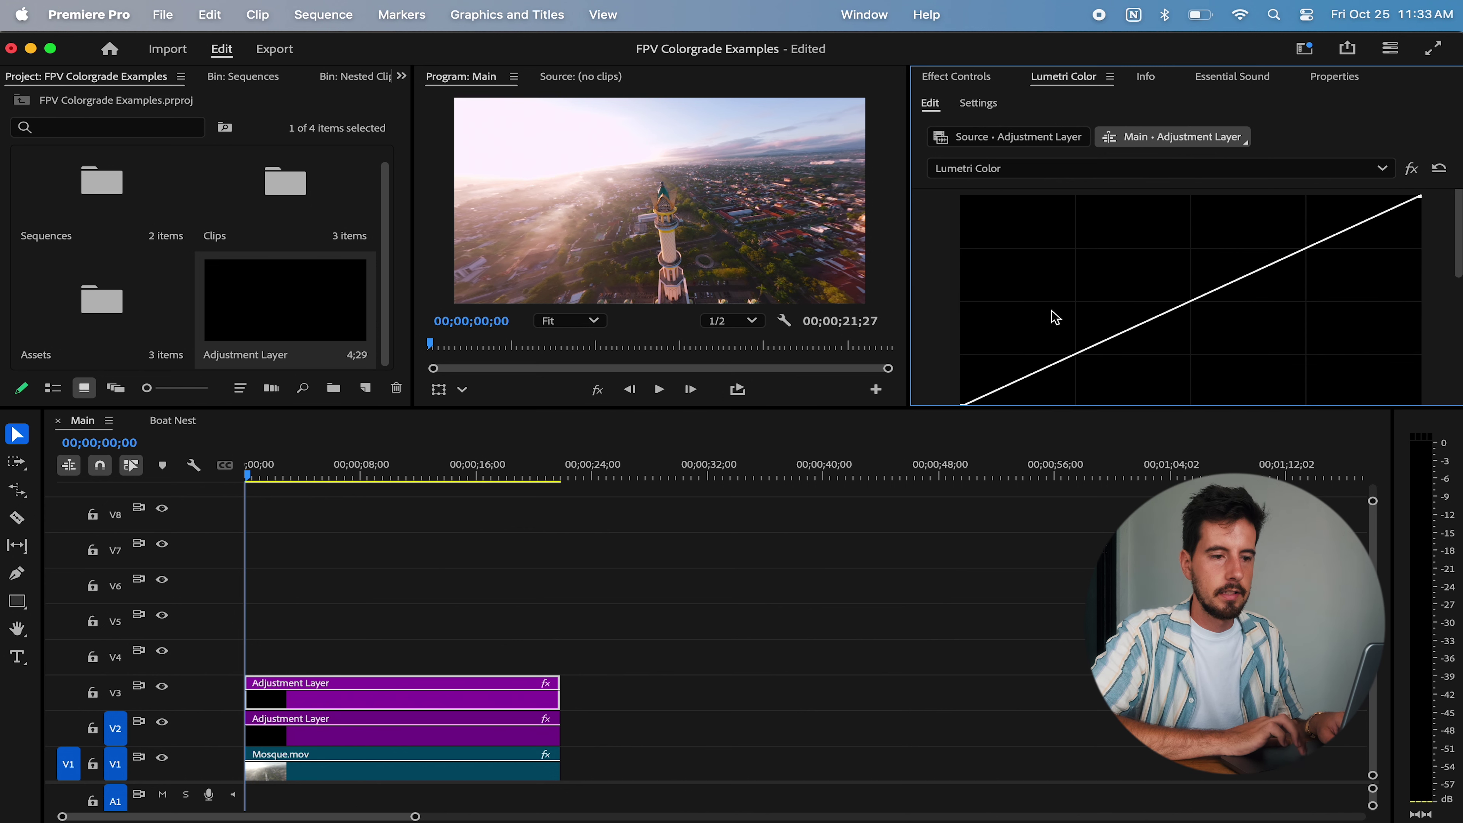
scroll(1093, 299, down, 2)
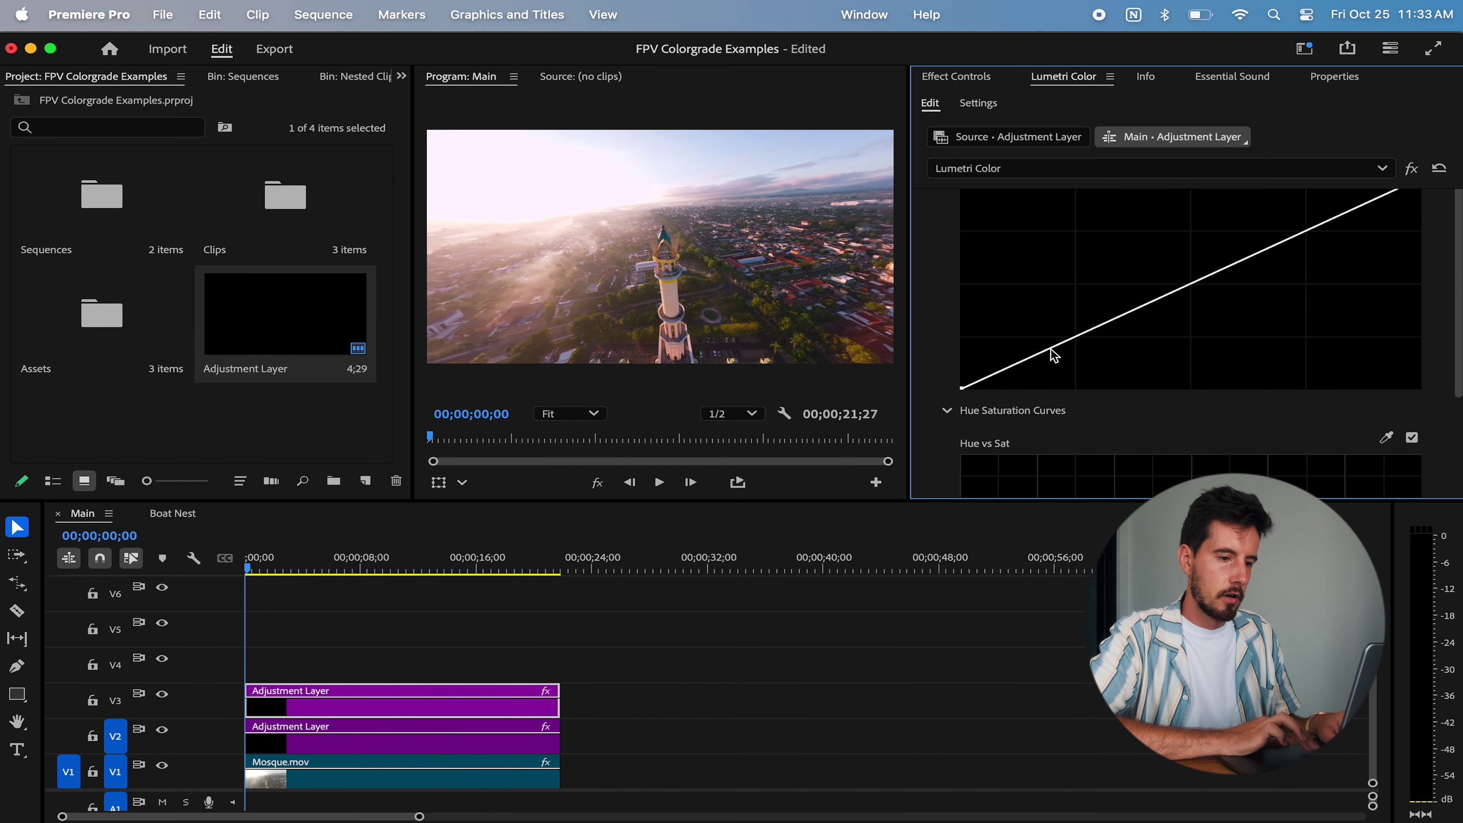
scroll(1094, 336, up, 1)
scroll(1081, 363, up, 3)
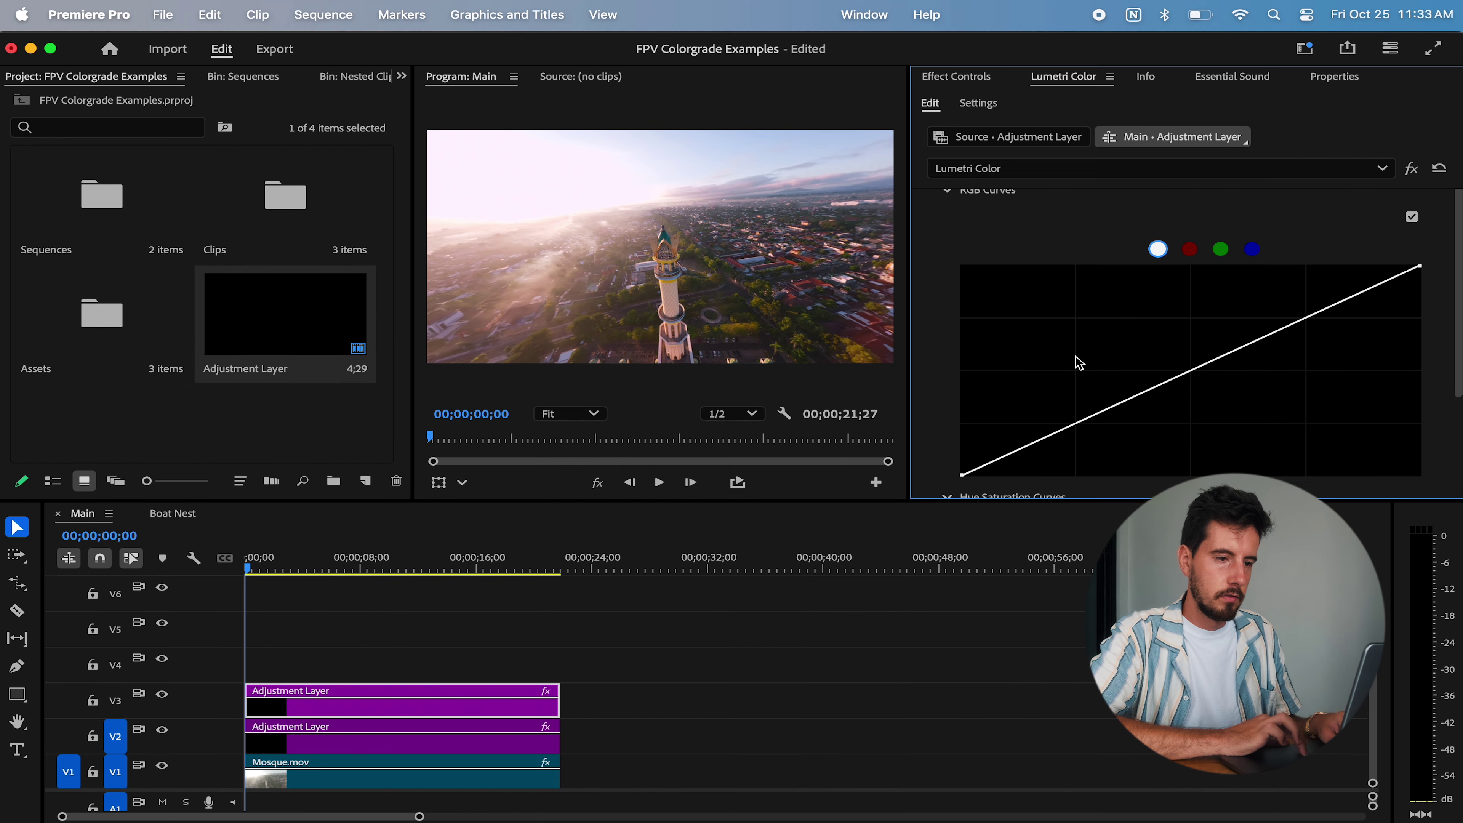
scroll(1080, 421, down, 2)
drag(1076, 392, 1084, 412)
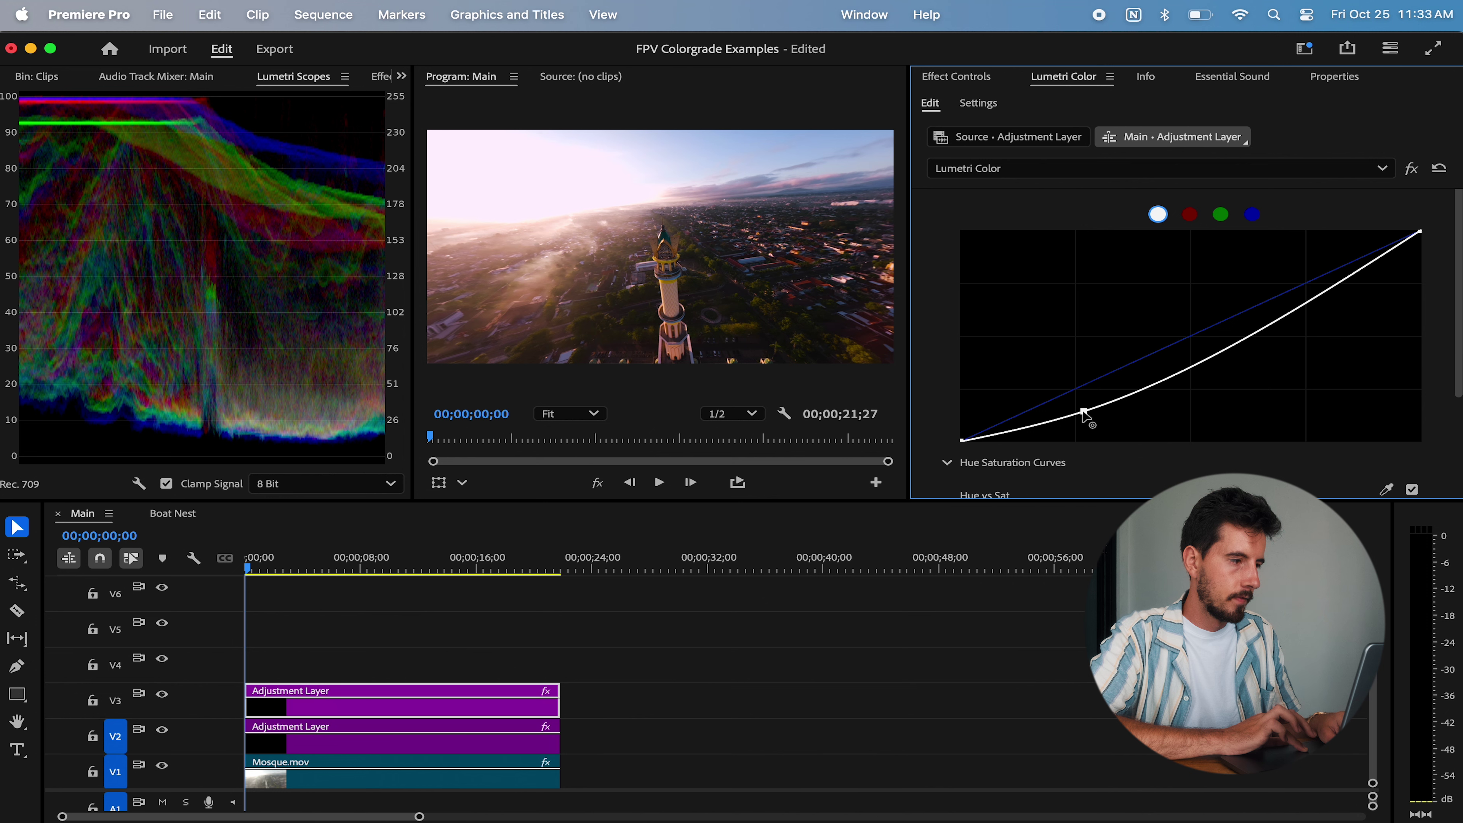
drag(1303, 307, 1283, 287)
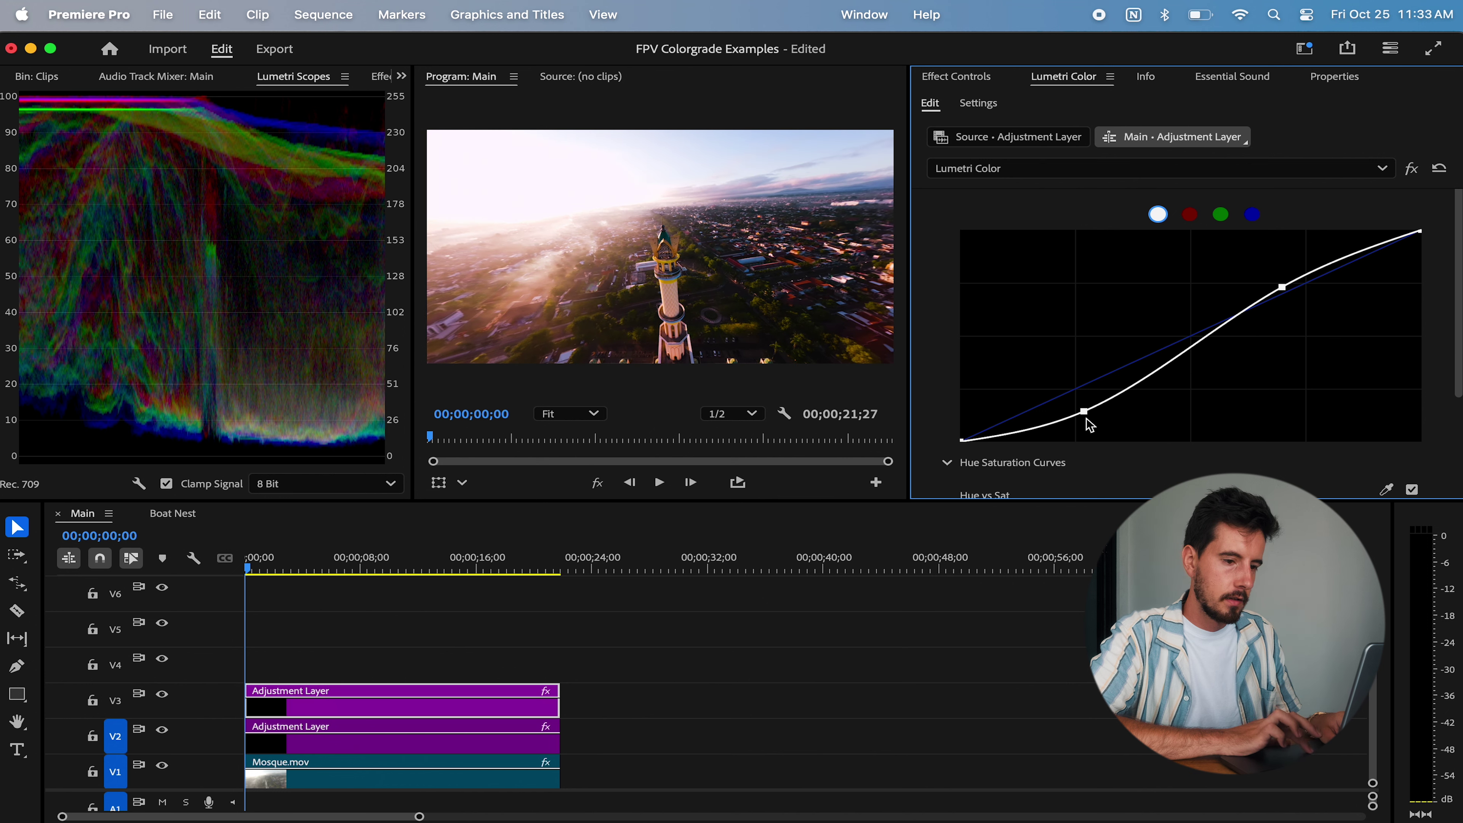
drag(1084, 412, 1083, 412)
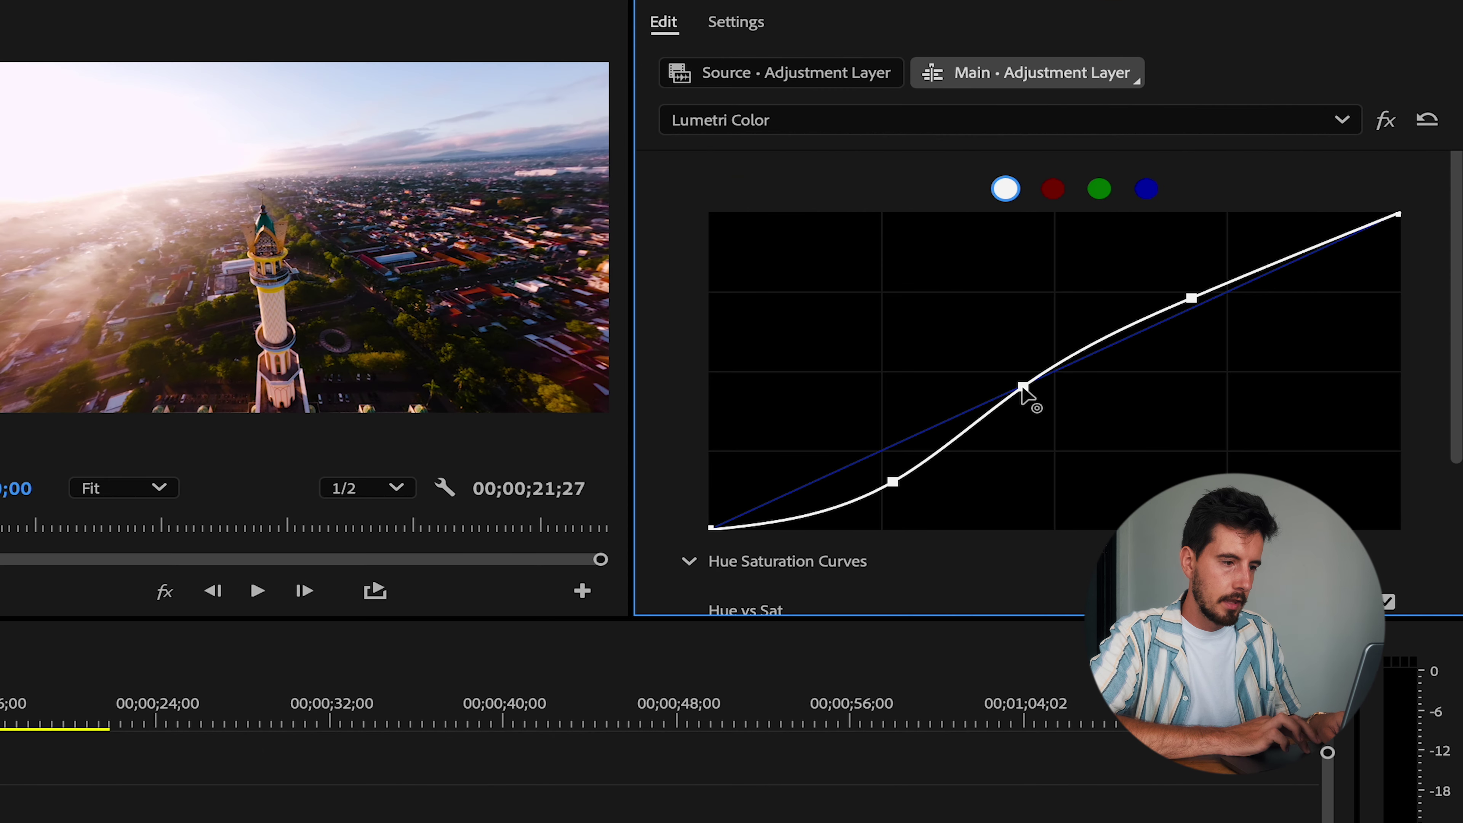
drag(1170, 358, 1169, 347)
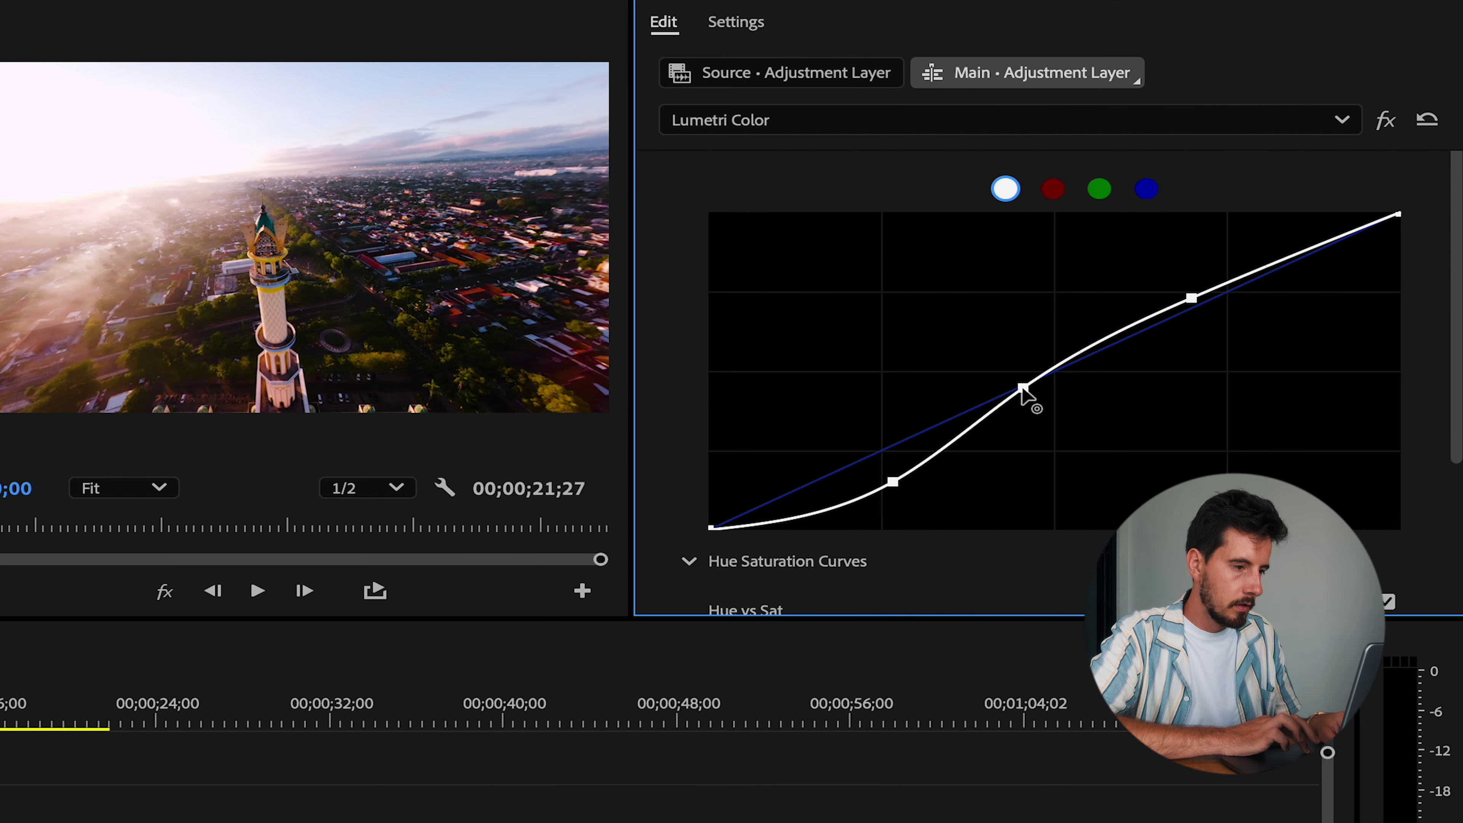
drag(1022, 388, 1022, 390)
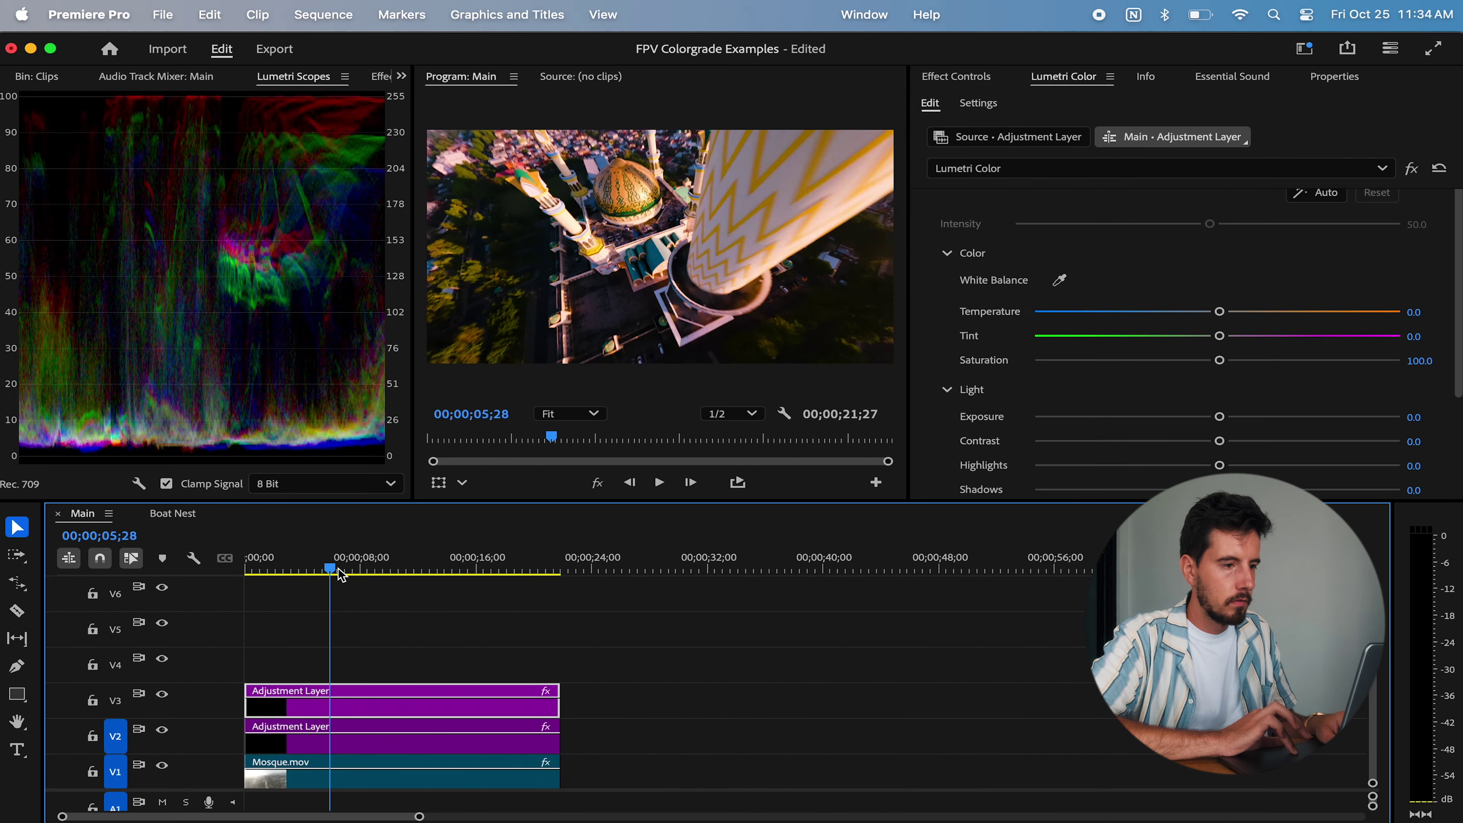
drag(329, 572, 364, 573)
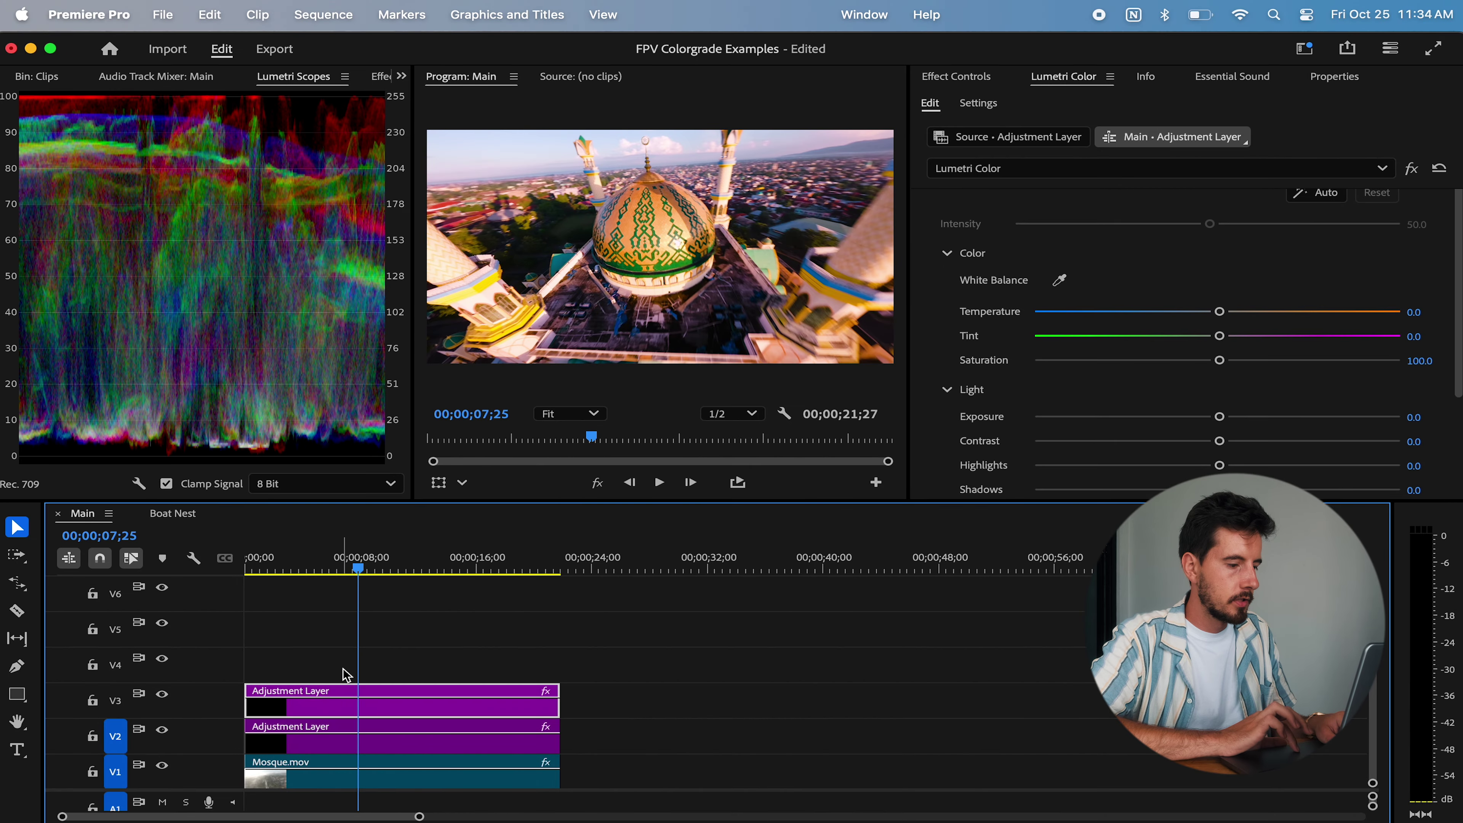
Lower the V2 adjustment layer's opacity to 87.5 and copy the V3 layer onto V4.
click(361, 734)
drag(362, 738, 362, 742)
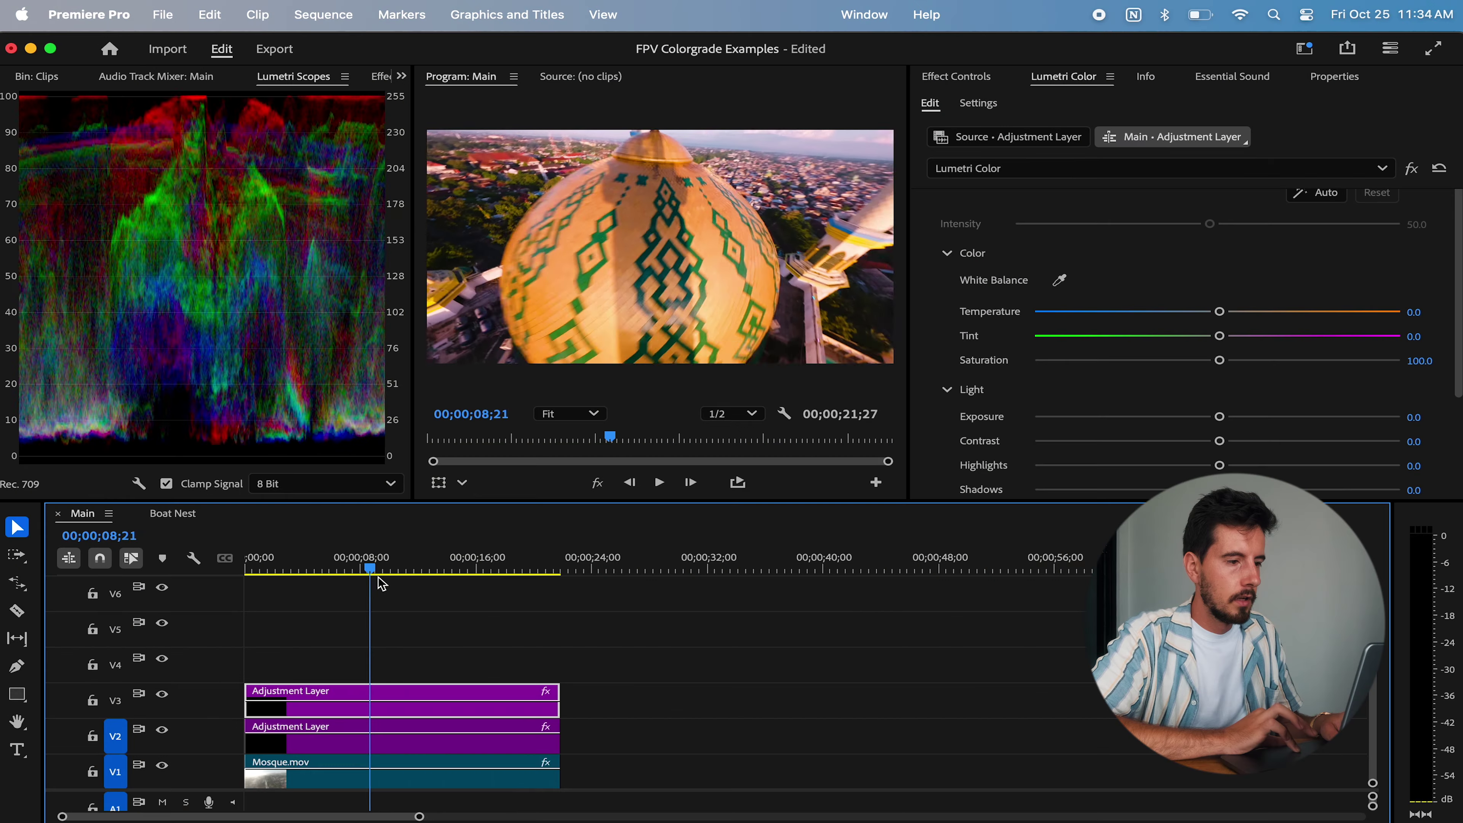
drag(377, 577, 466, 577)
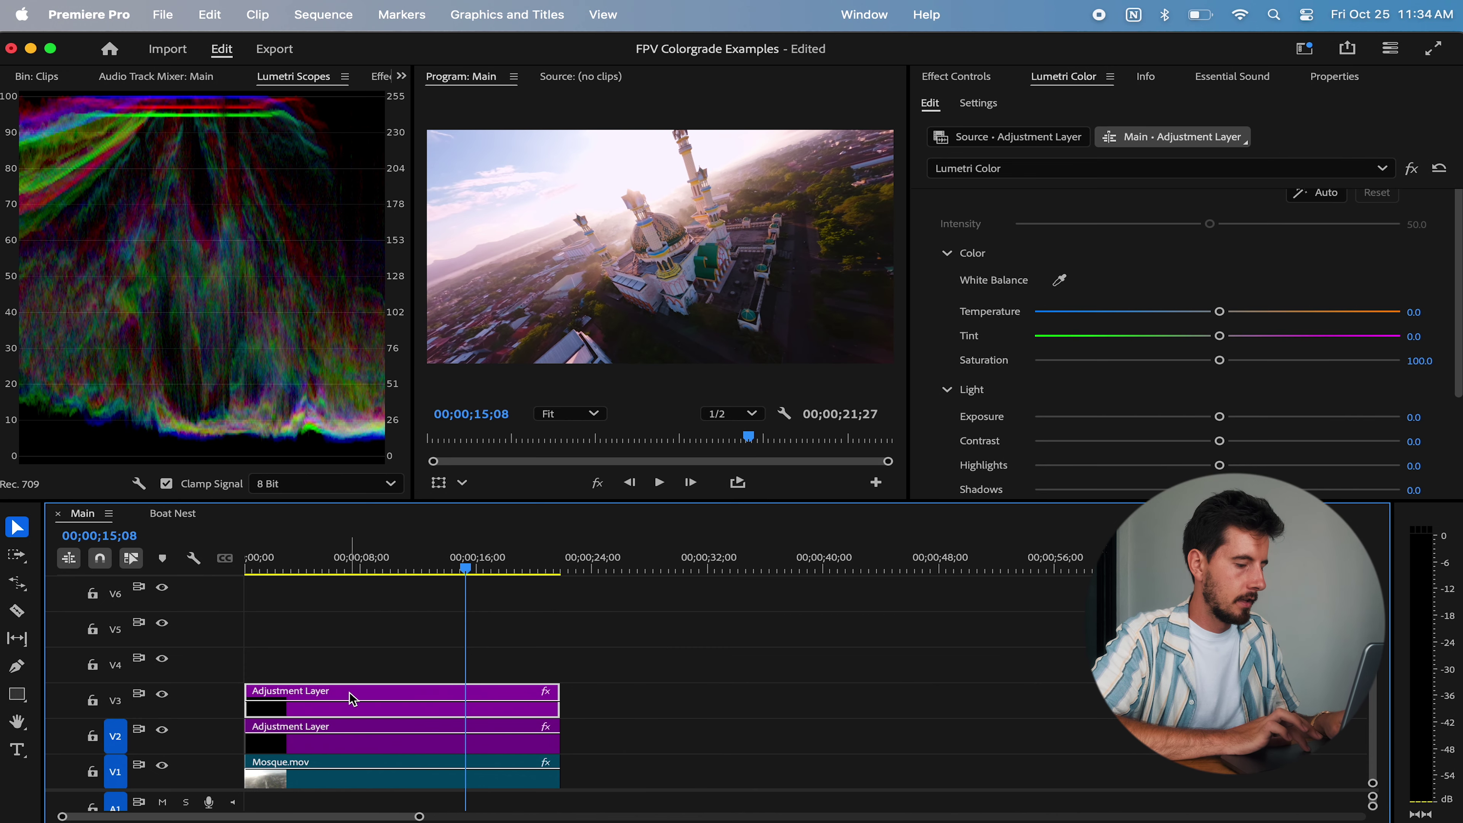
drag(345, 698, 371, 670)
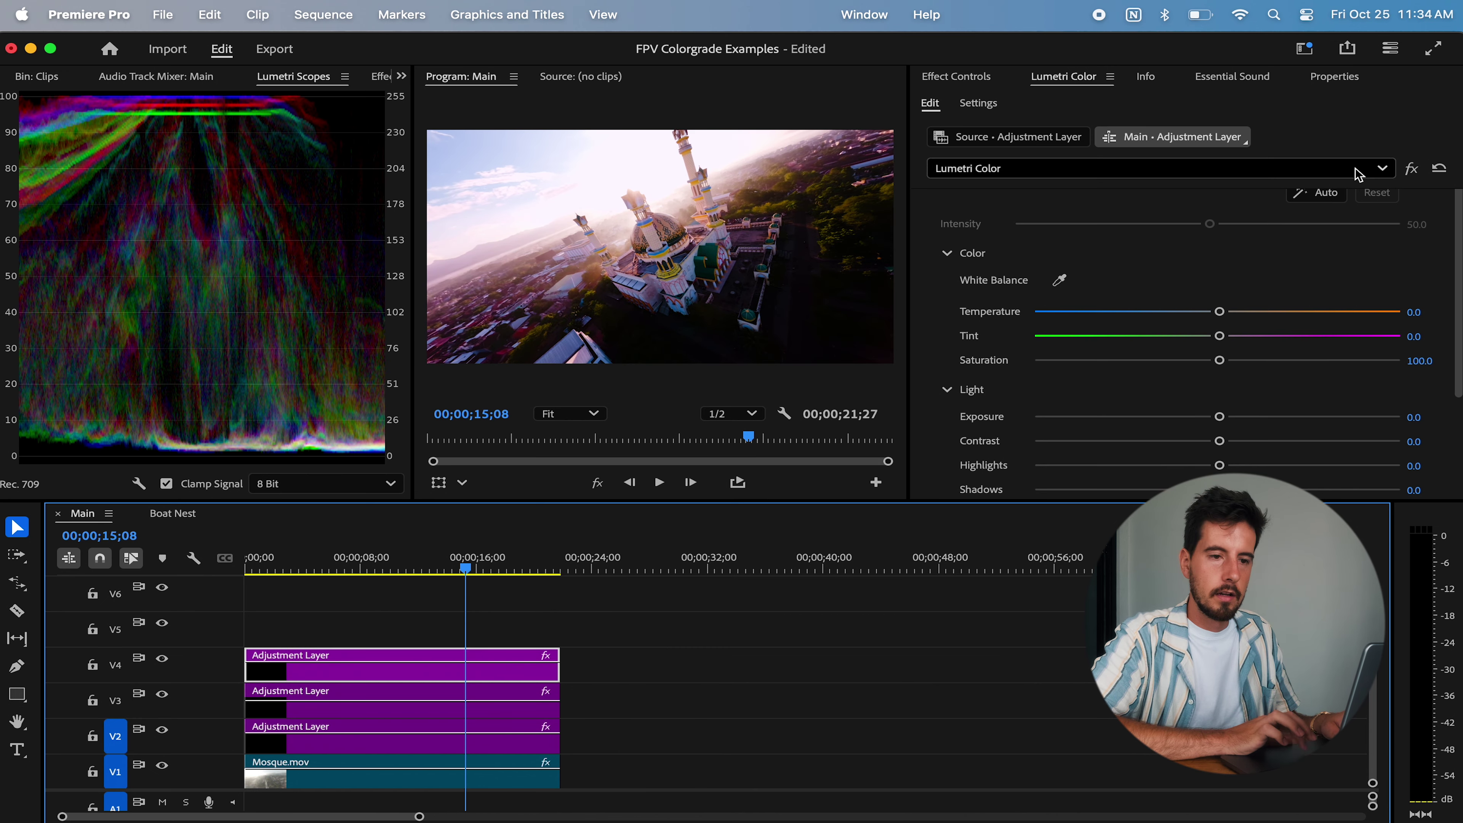
Select the Mosque.mov clip on V1 at 16;02 to show its Basic Correction settings.
click(520, 775)
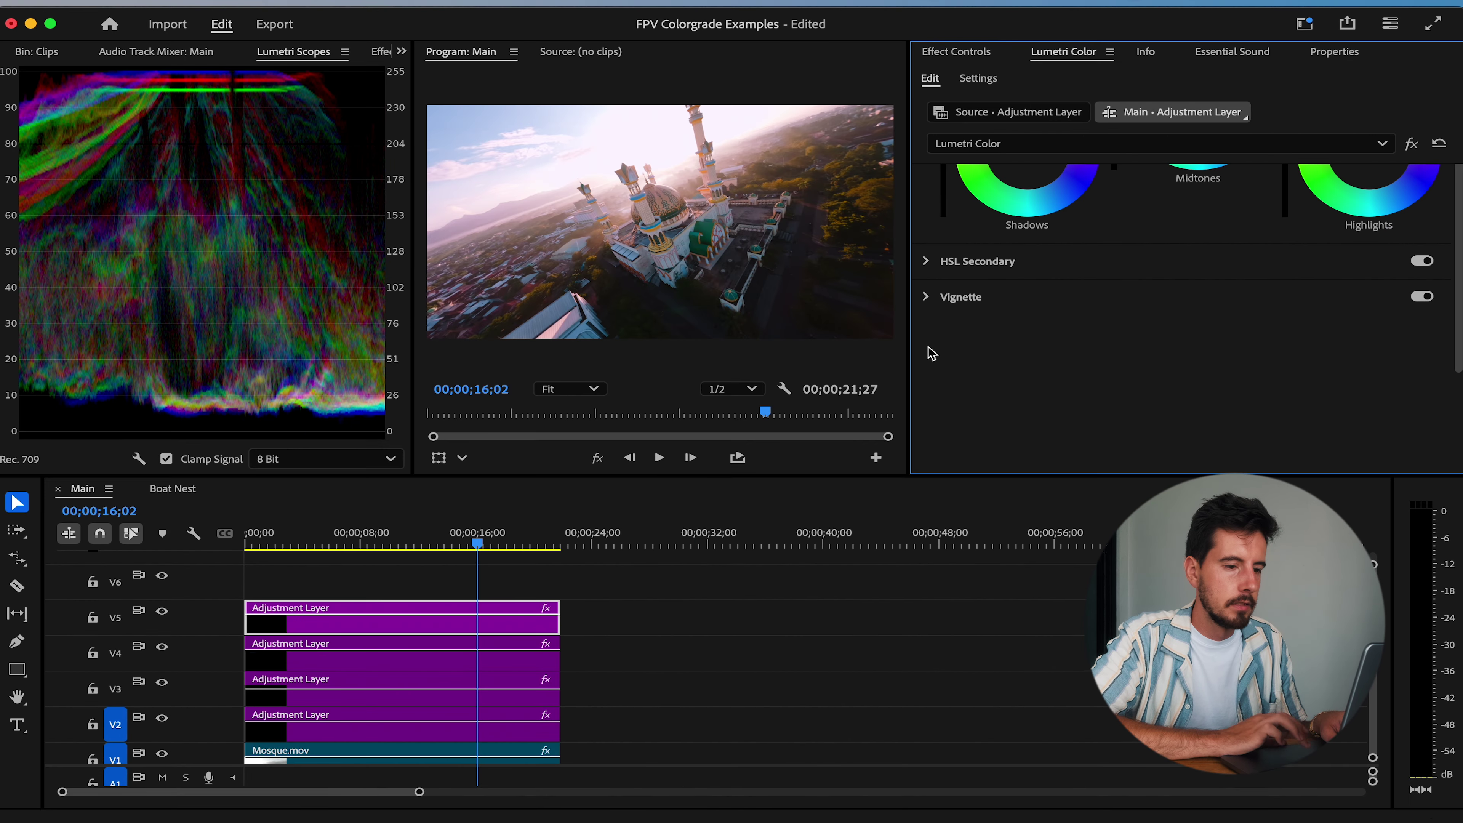
Scroll the V5 adjustment layer's Lumetri Color panel to the Color Wheels section.
scroll(1034, 358, up, 5)
scroll(1034, 357, down, 2)
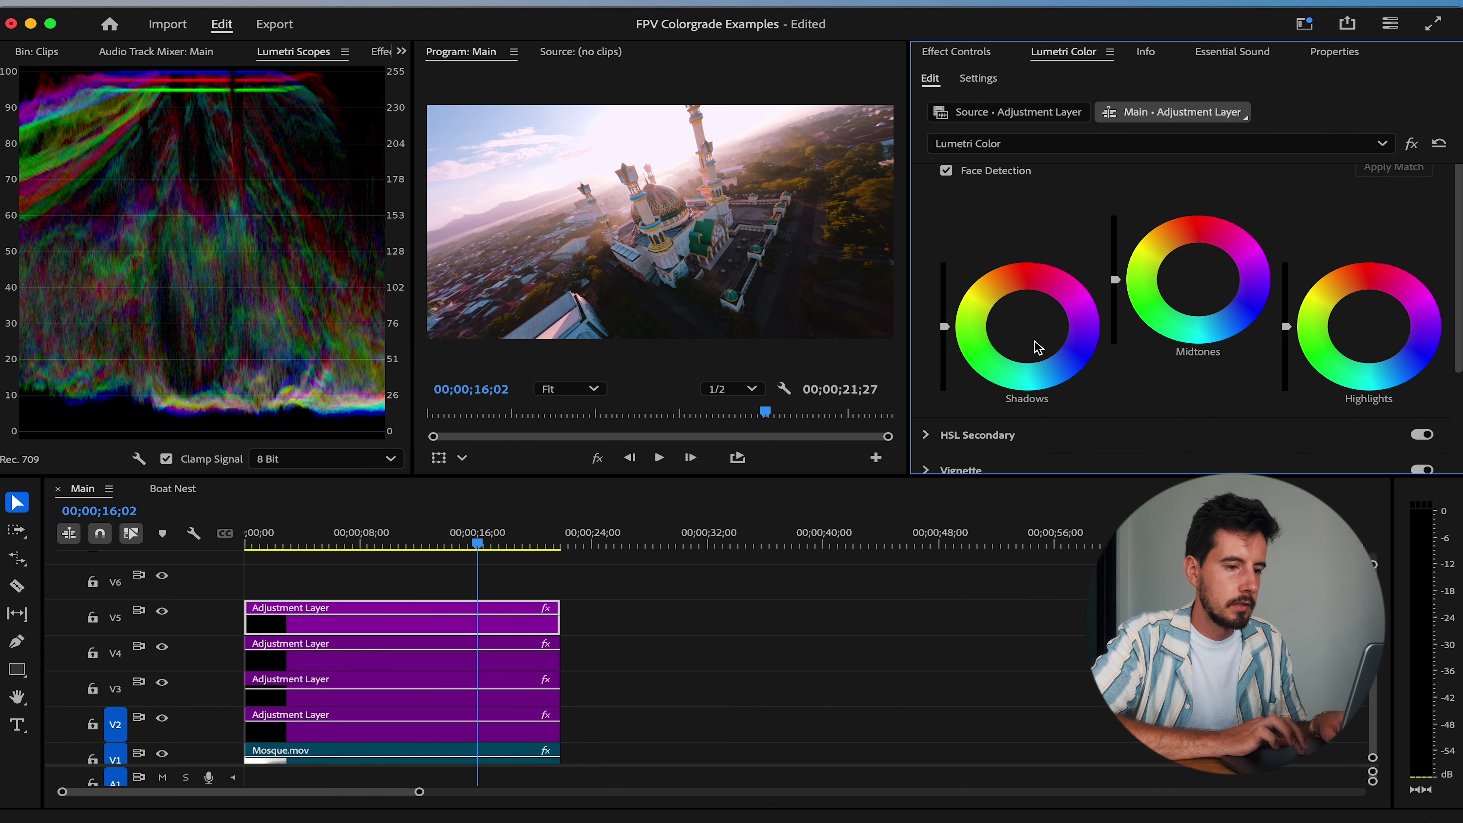
Shift the Shadows and Highlights colour wheels and review the frame full size.
drag(1031, 334, 1028, 331)
drag(1366, 327, 1365, 323)
key(grave)
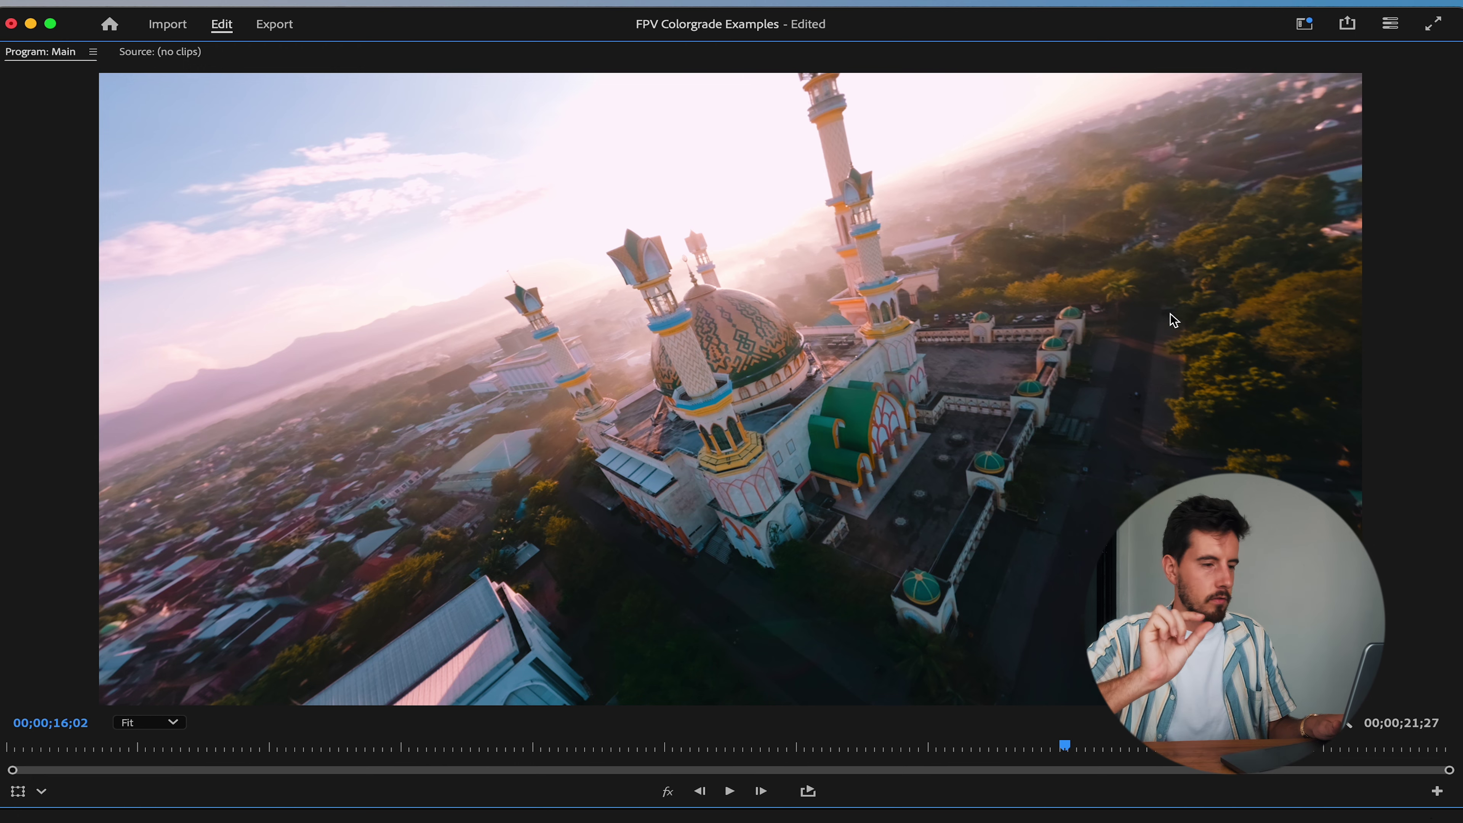
key(grave)
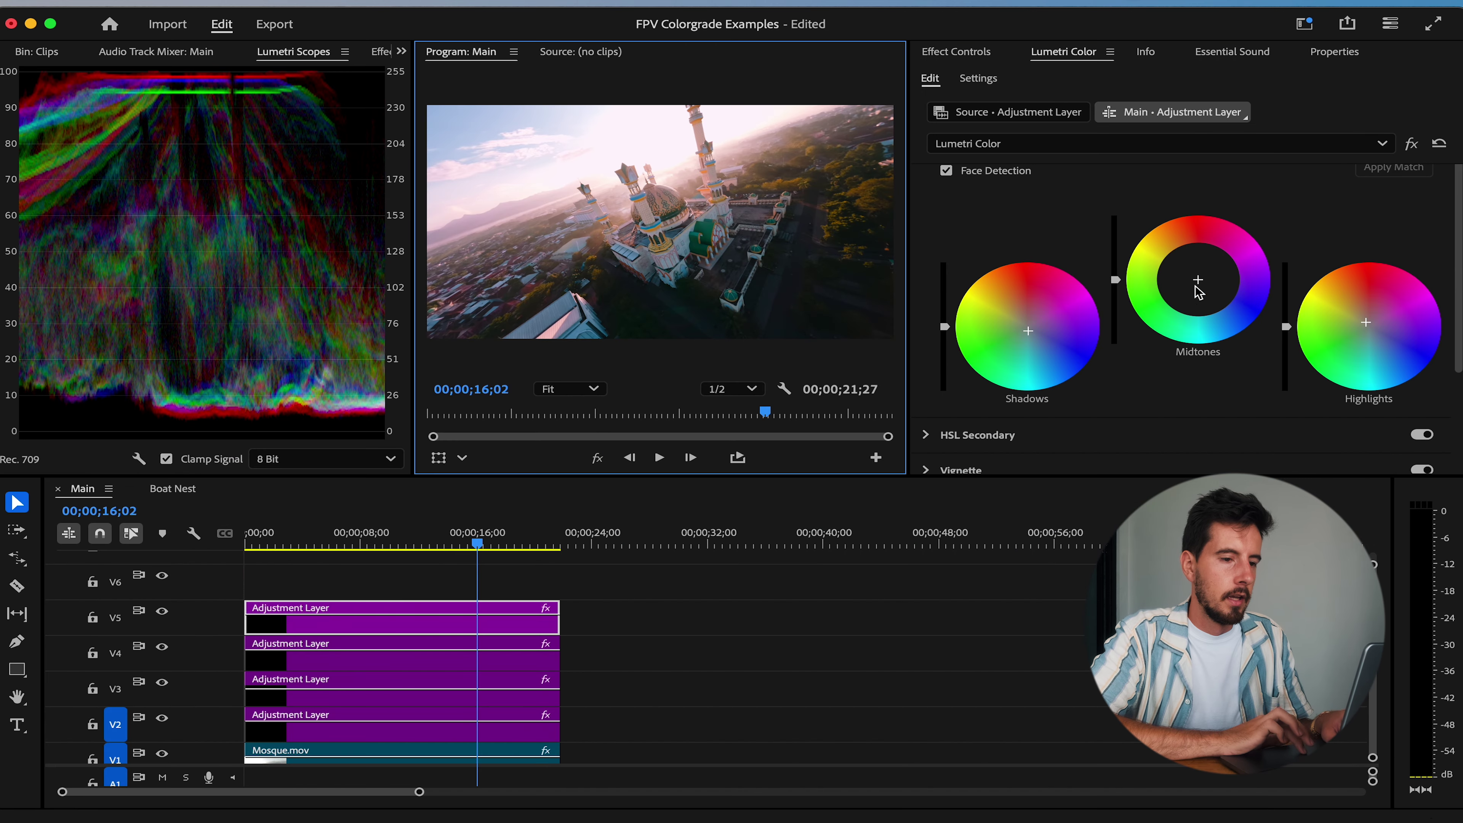
Nudge the Midtones wheel toward a different tint and review an earlier frame full size.
drag(1200, 288, 1193, 270)
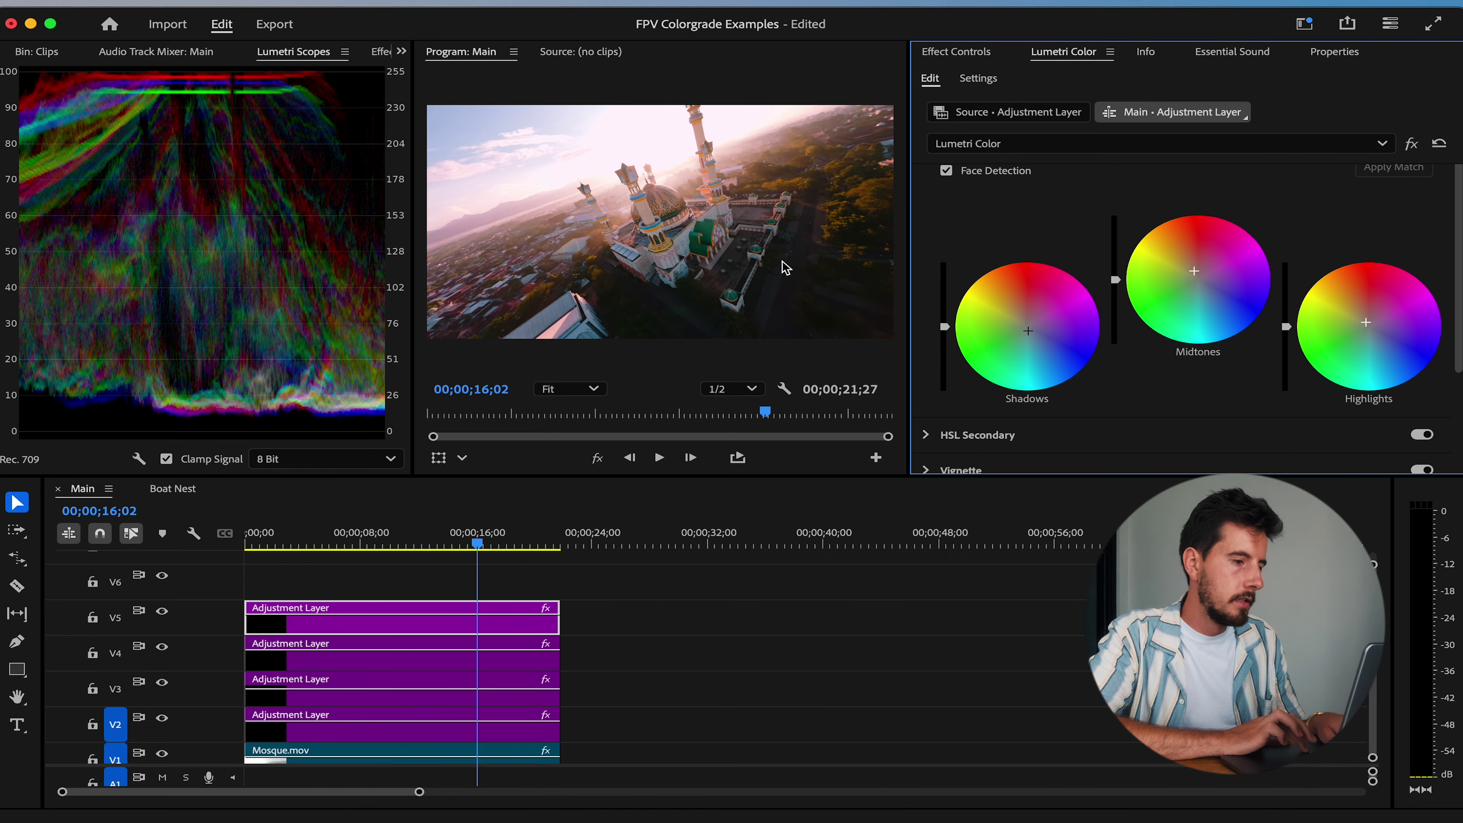
key(grave)
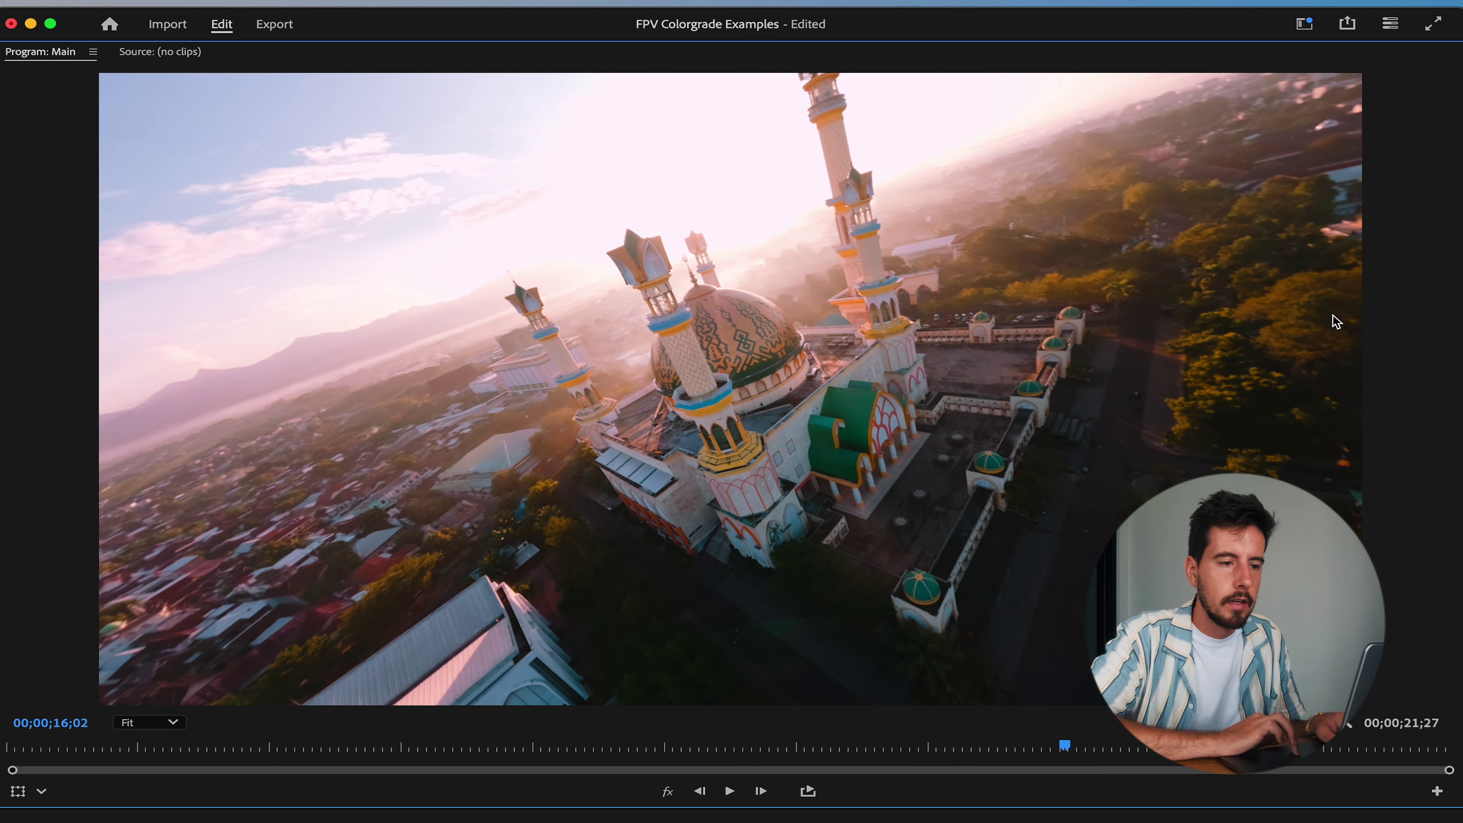
key(grave)
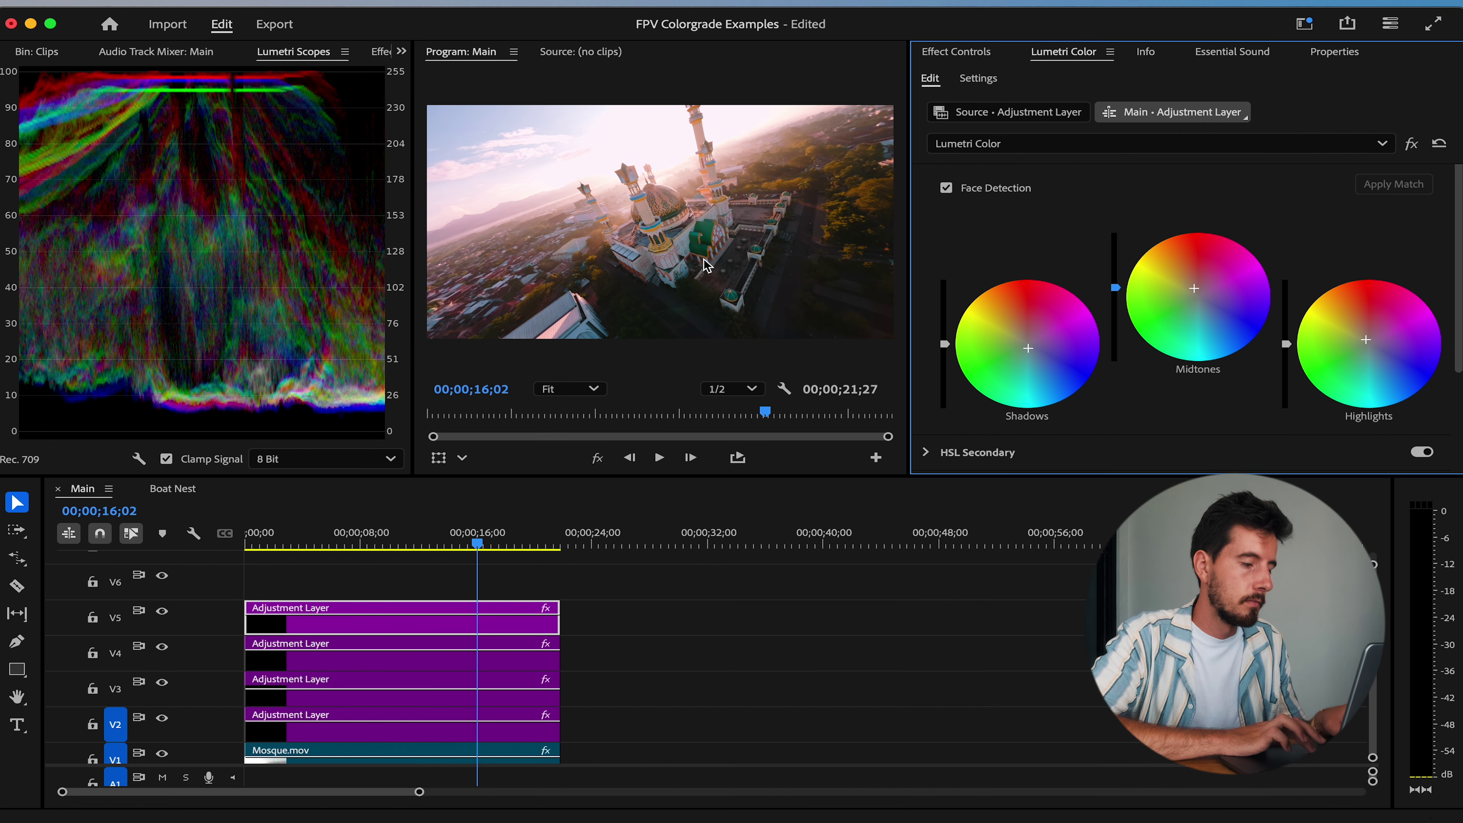
key(grave)
key(grave)
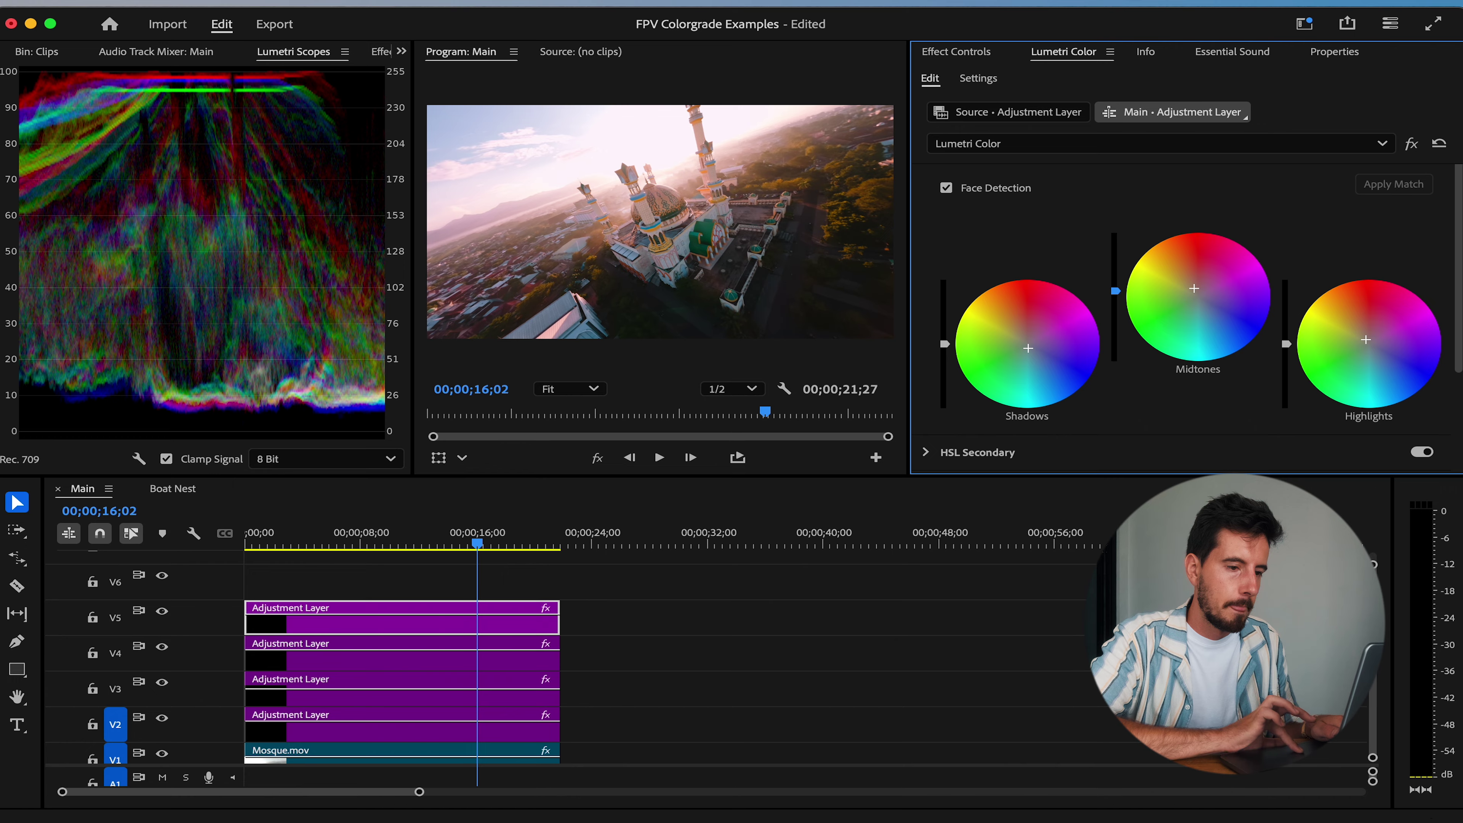
drag(429, 542, 267, 545)
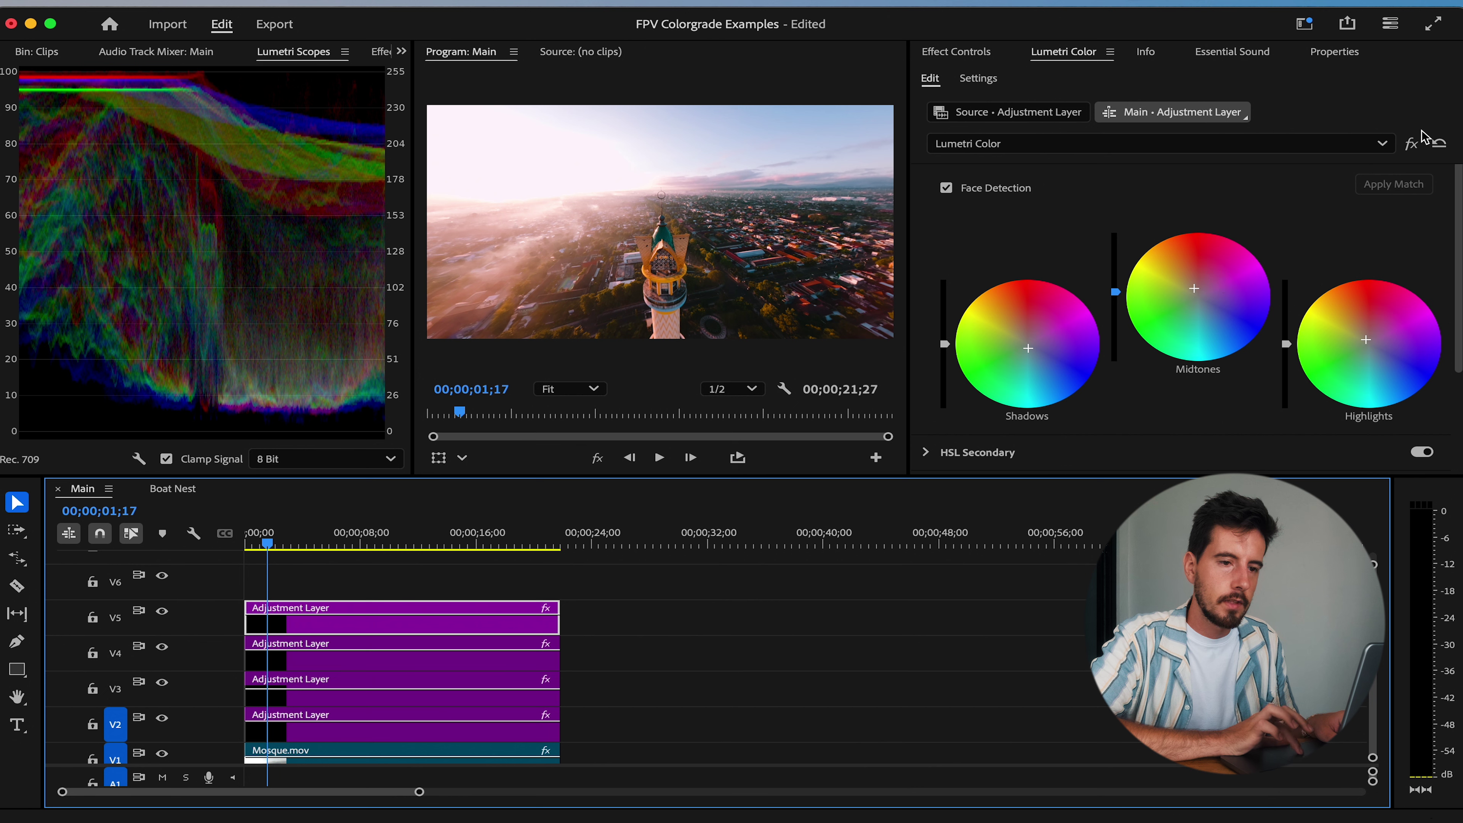
Compare the colour-wheel grade against the original via Lumetri bypass, leaving the grade enabled.
click(1411, 144)
click(1411, 143)
click(1412, 143)
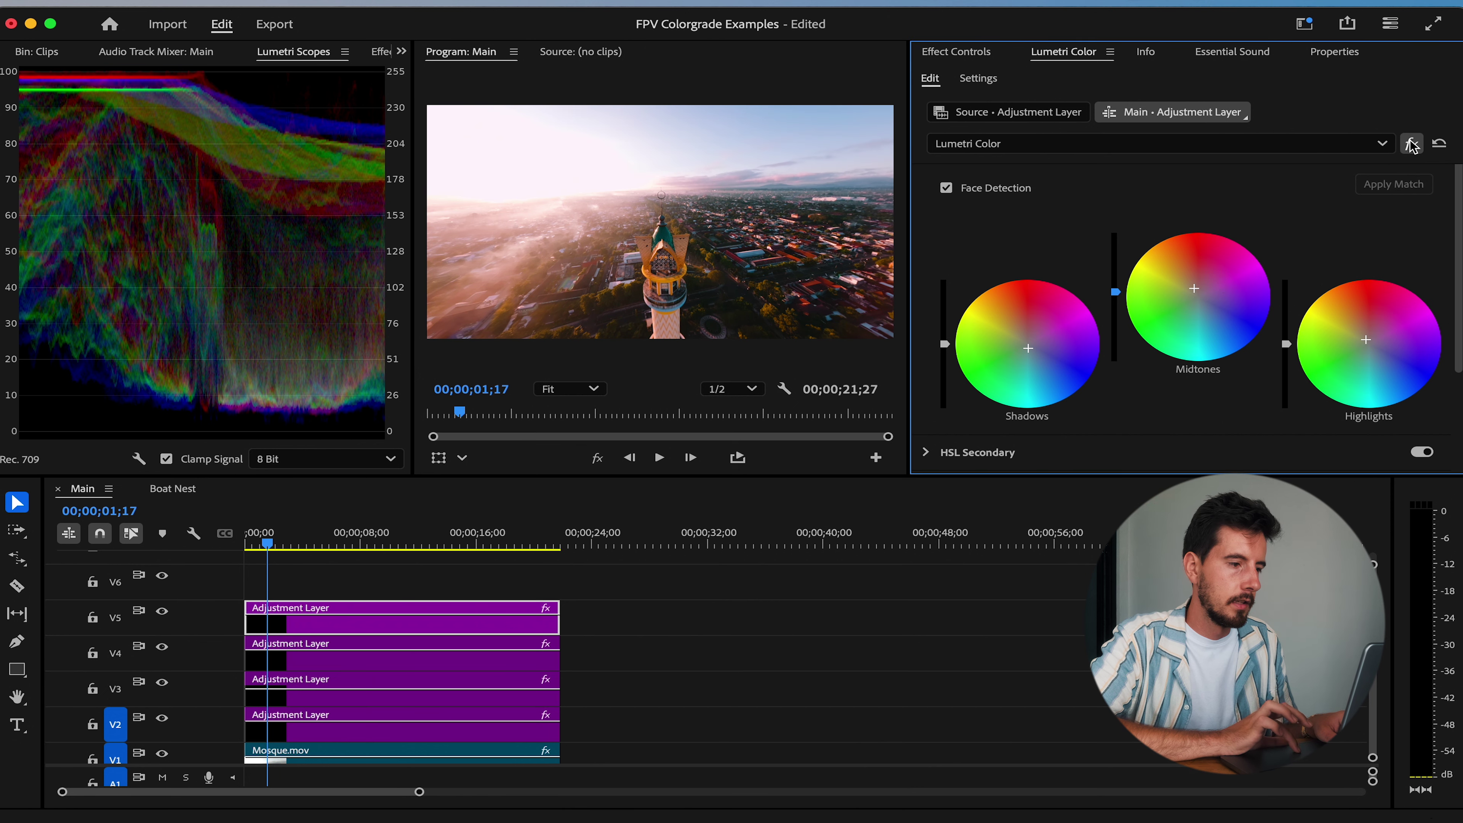
click(1411, 143)
click(1411, 143)
click(1411, 144)
click(1411, 144)
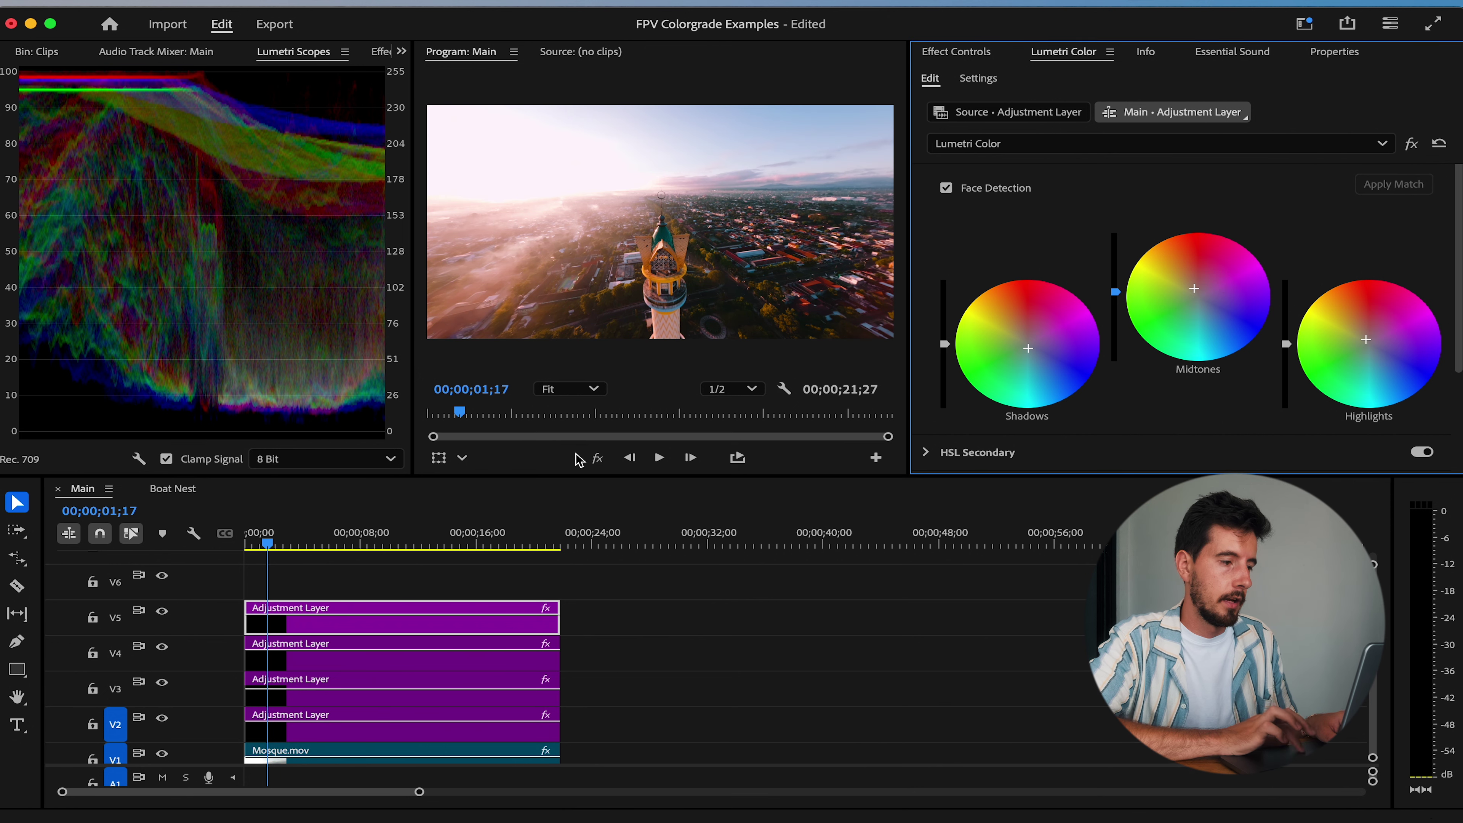
click(1411, 144)
click(1412, 144)
click(1412, 143)
click(1411, 143)
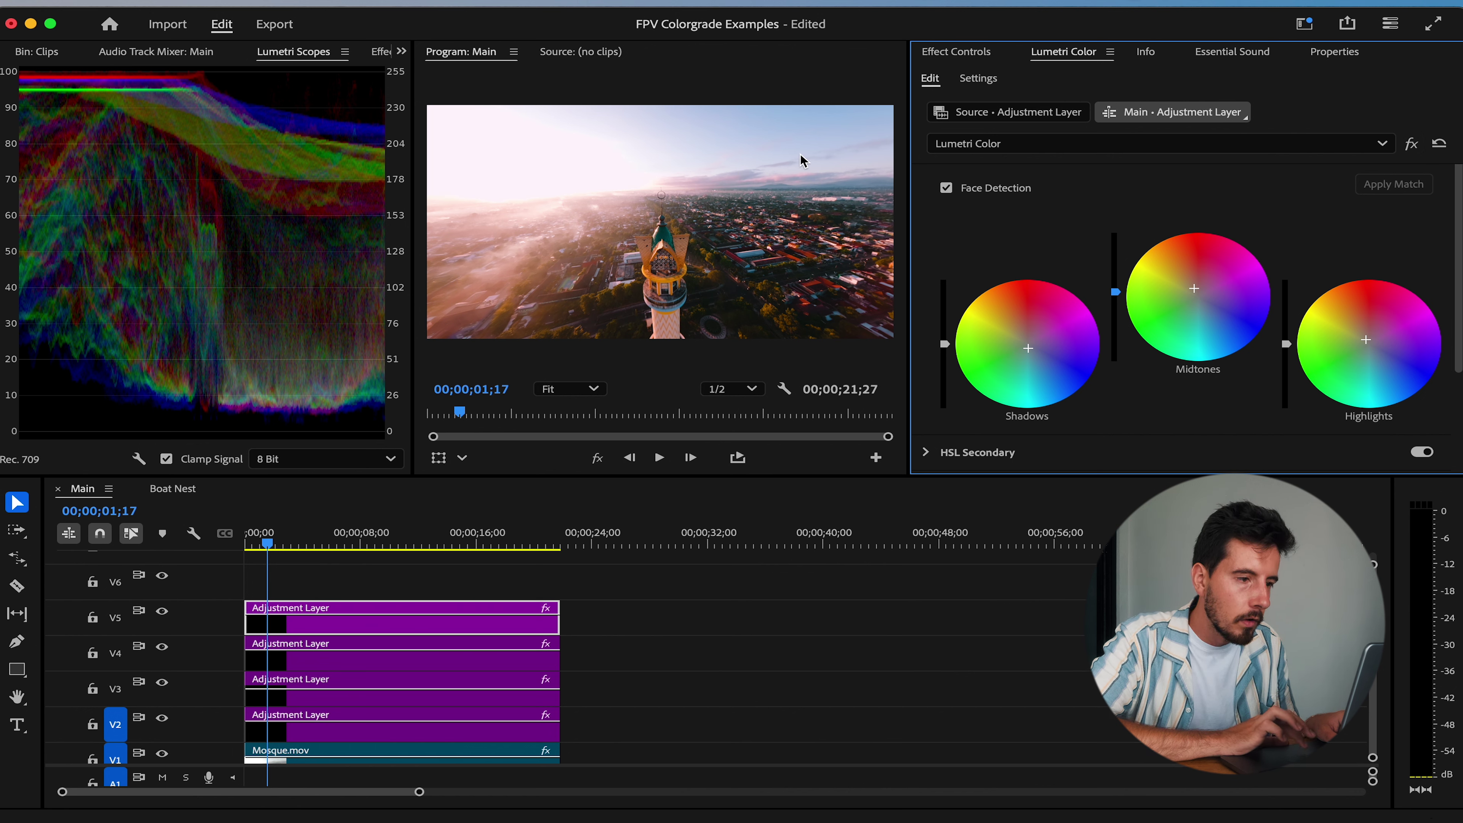
drag(288, 536, 218, 539)
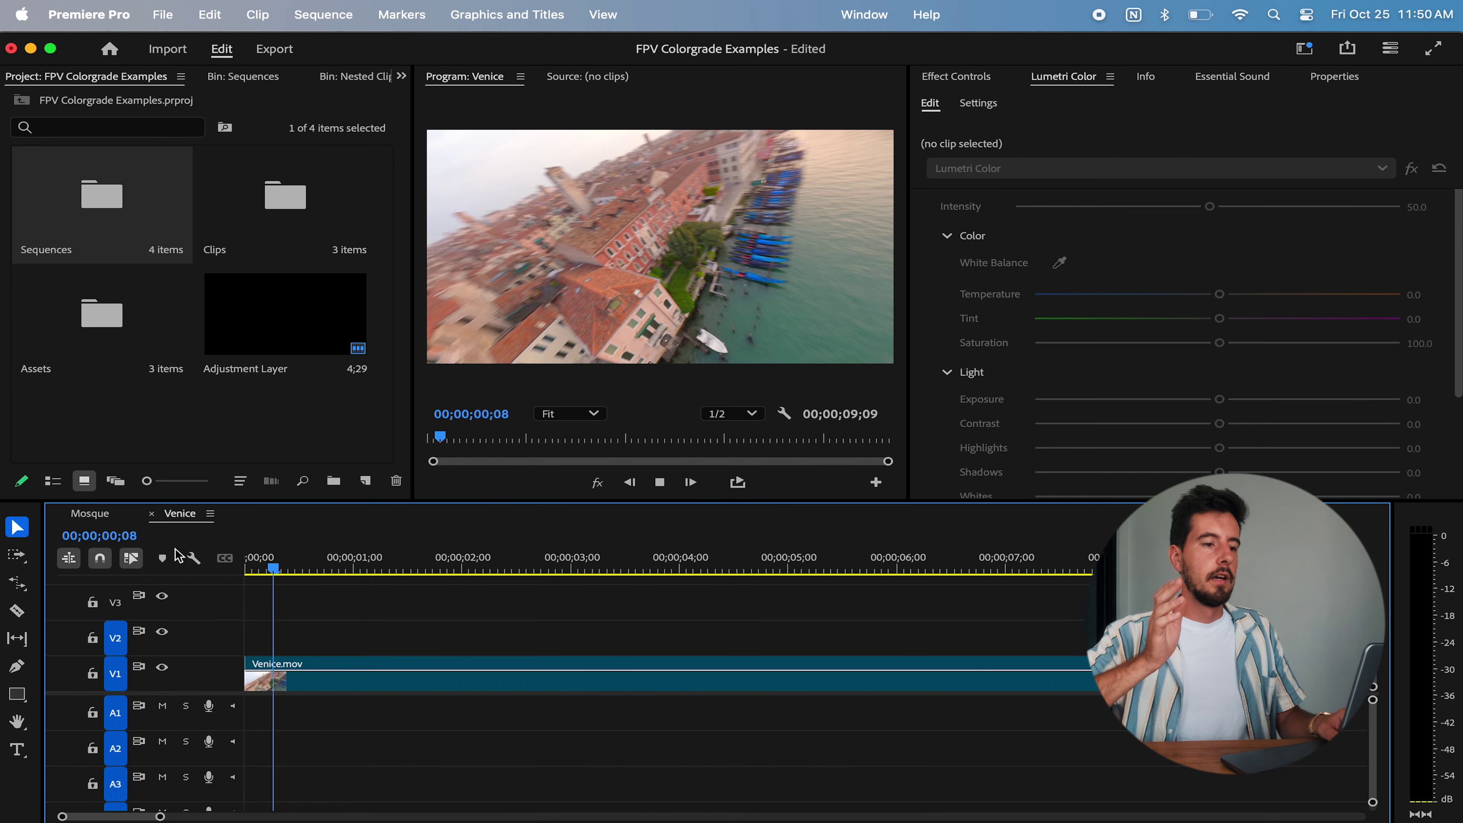
Place an adjustment layer on V2 and stretch it across the whole Venice clip.
key(space)
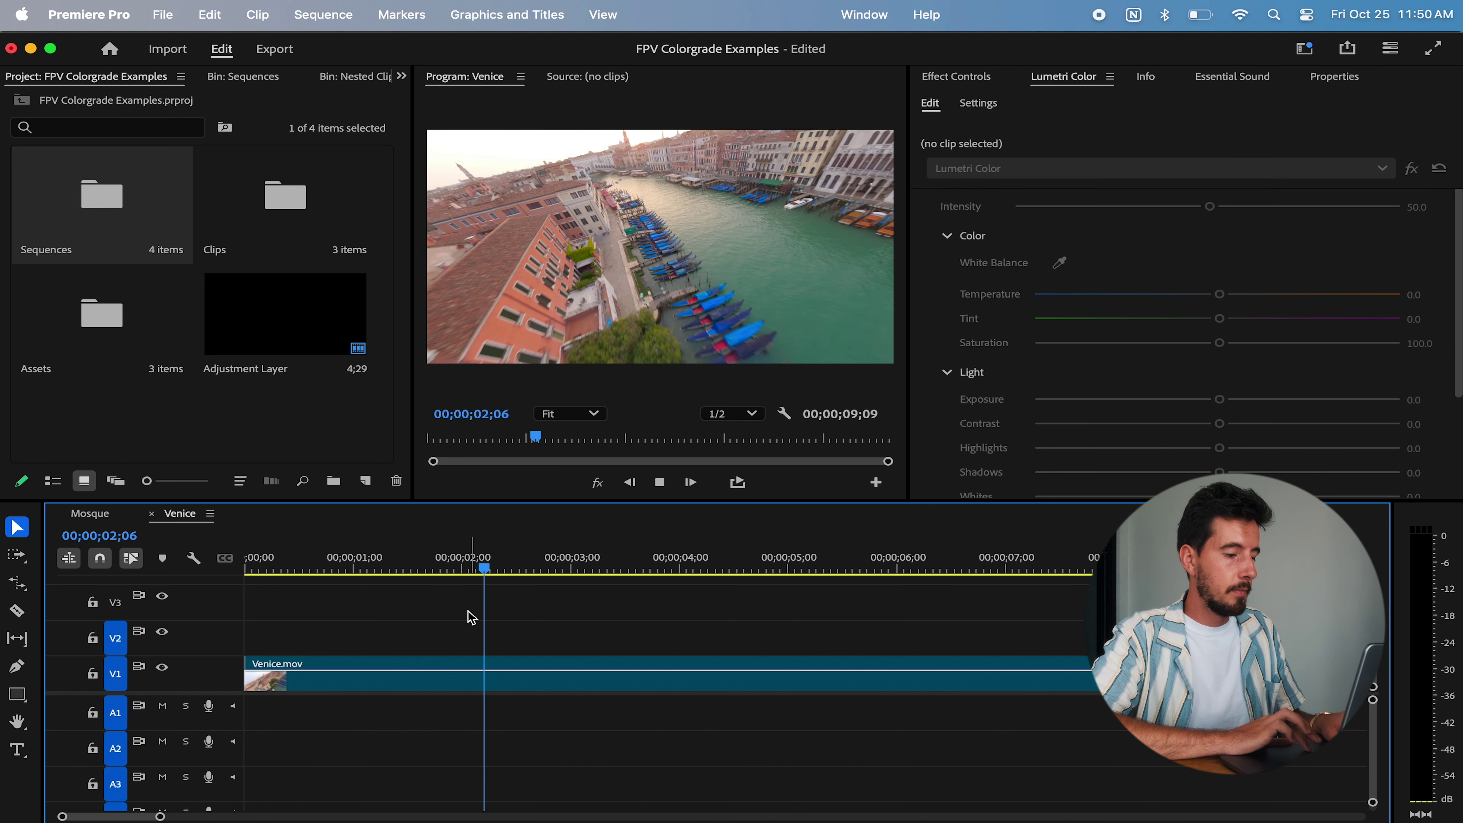
drag(276, 323, 277, 634)
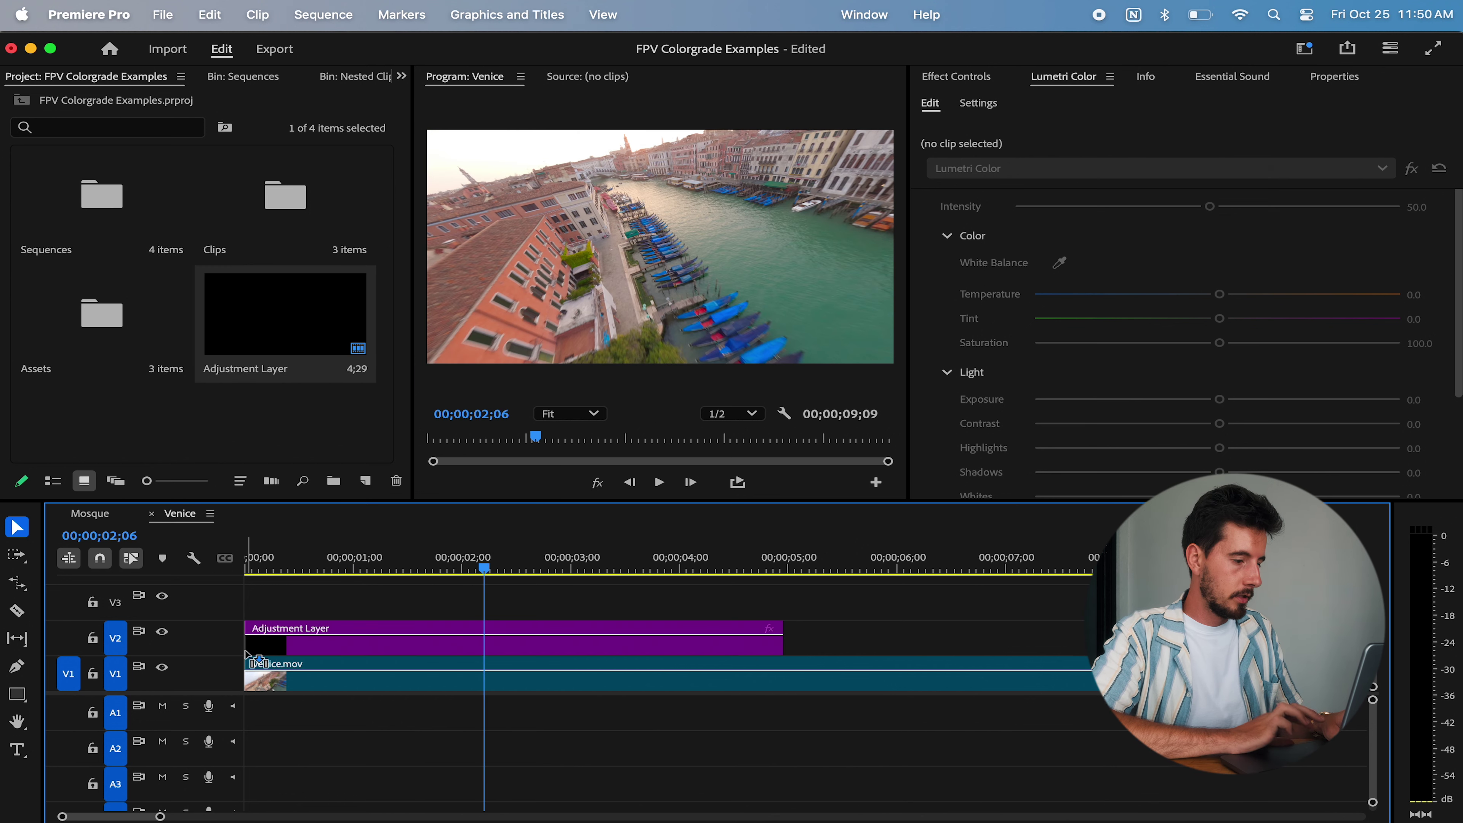
drag(782, 629, 1226, 631)
click(691, 643)
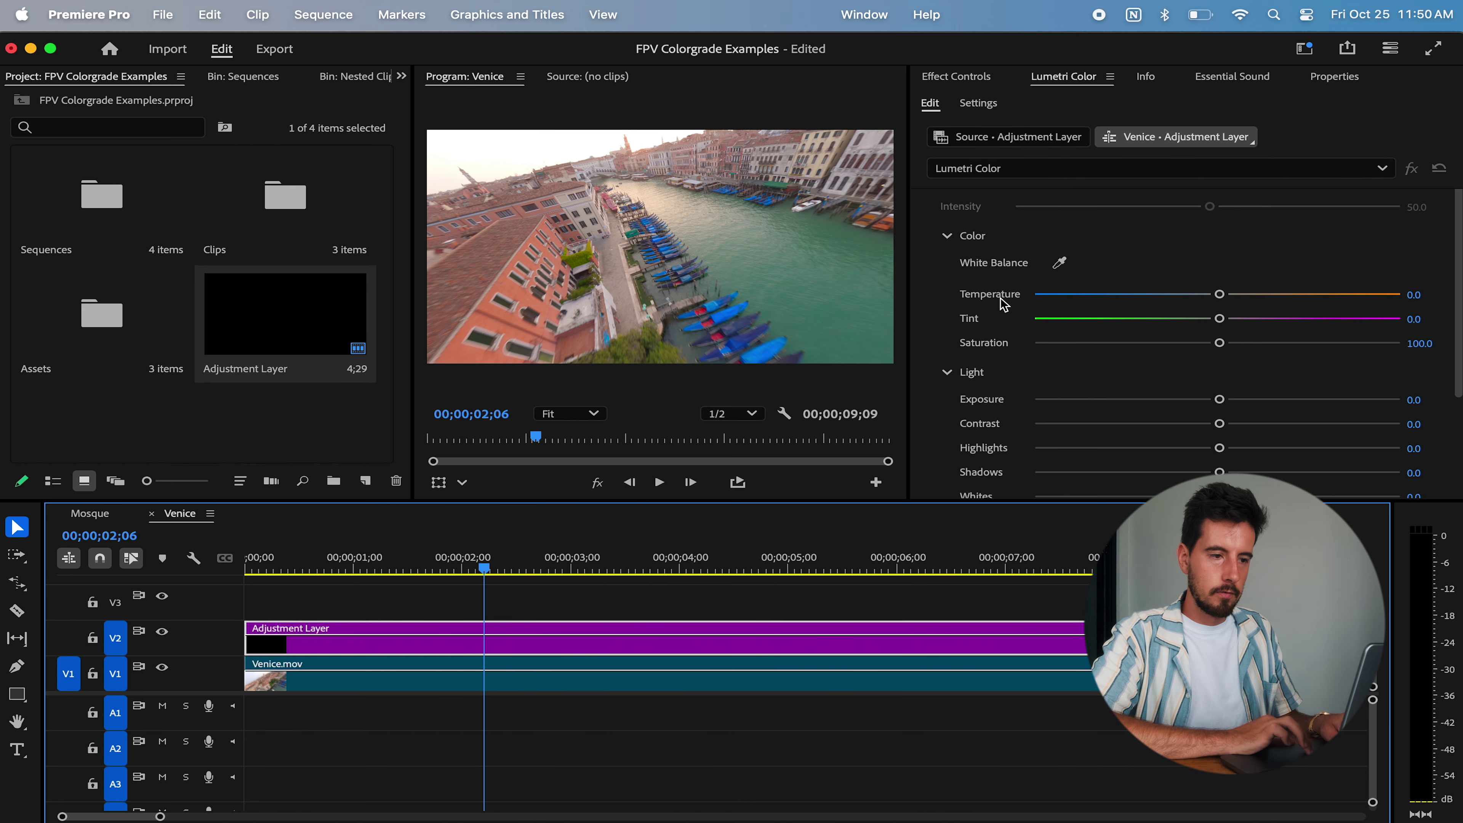
Load the Misty Sunrise_noLOG.cube creative look on the layer at Intensity 119.2.
click(944, 209)
click(977, 248)
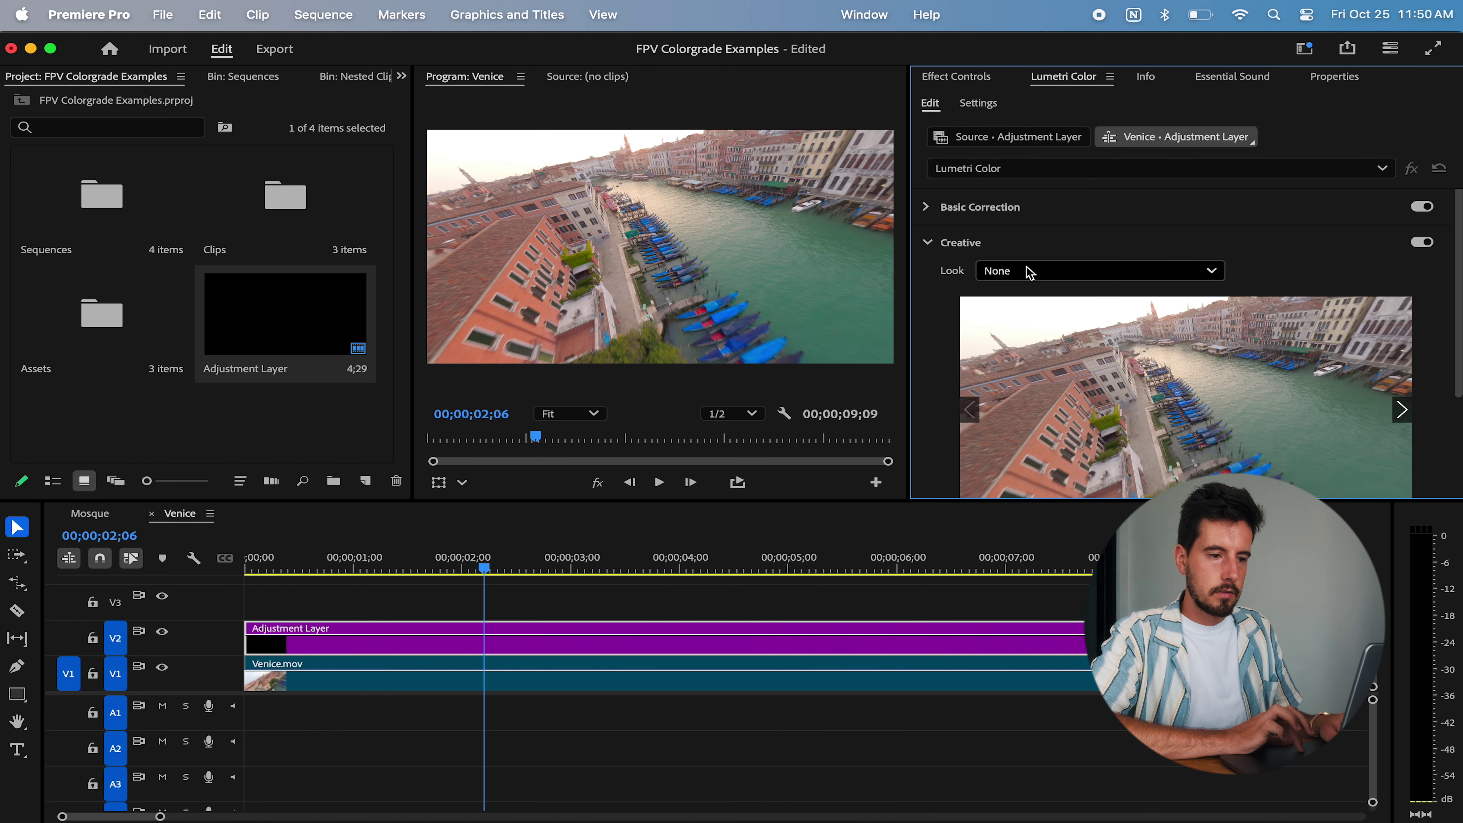
click(1028, 271)
click(1041, 337)
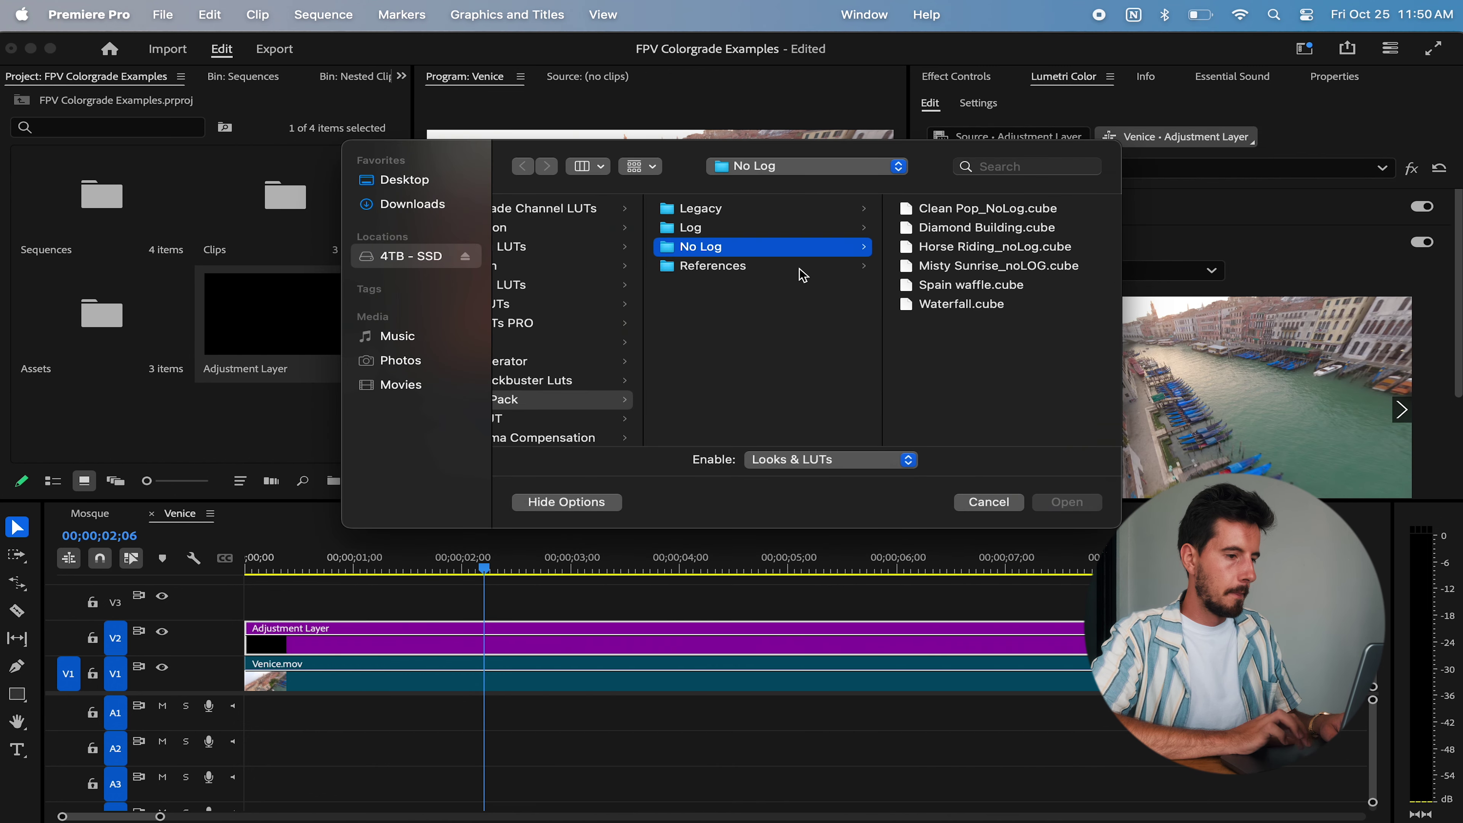
click(969, 267)
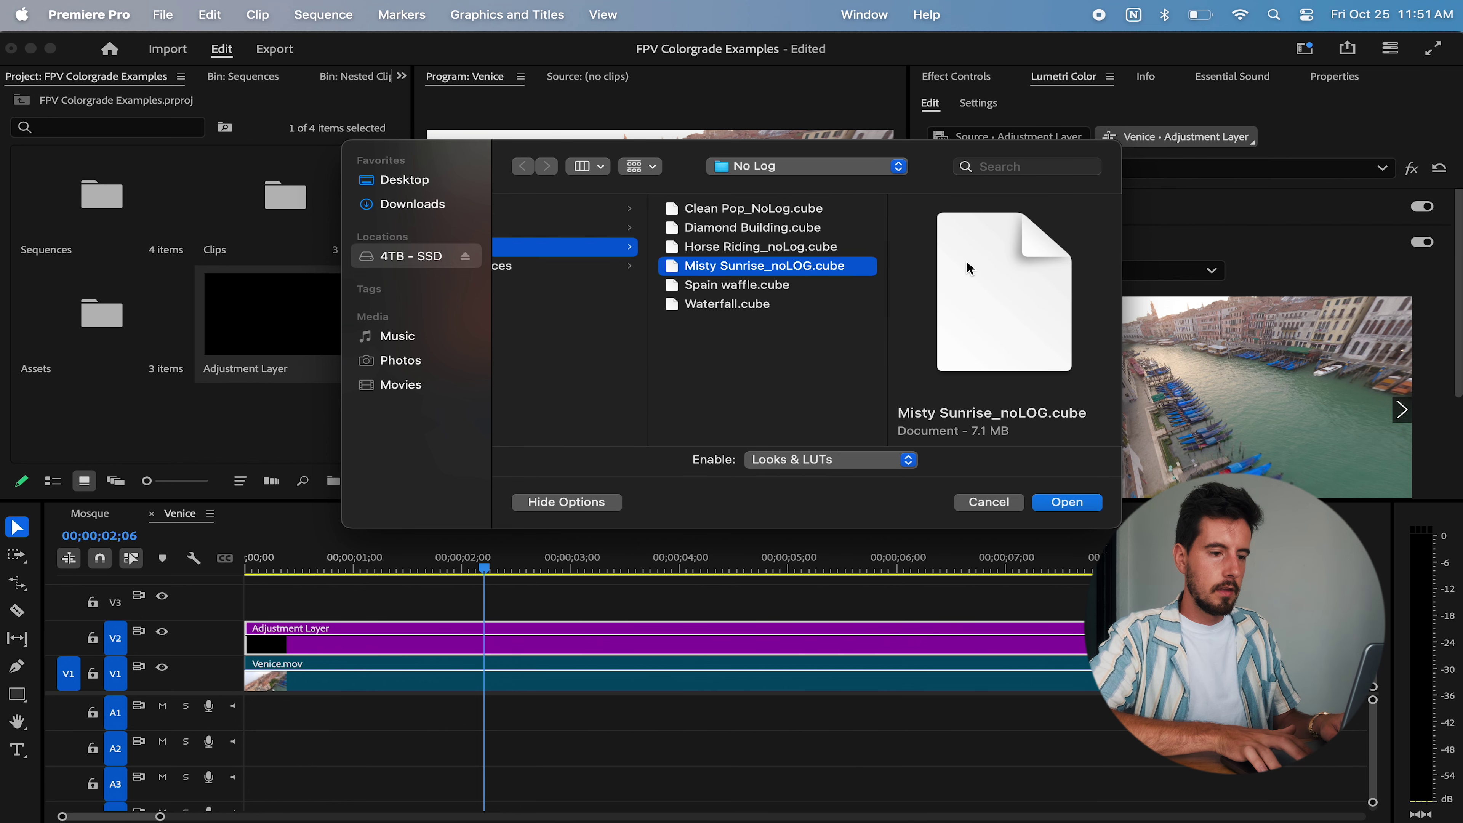
double_click(969, 267)
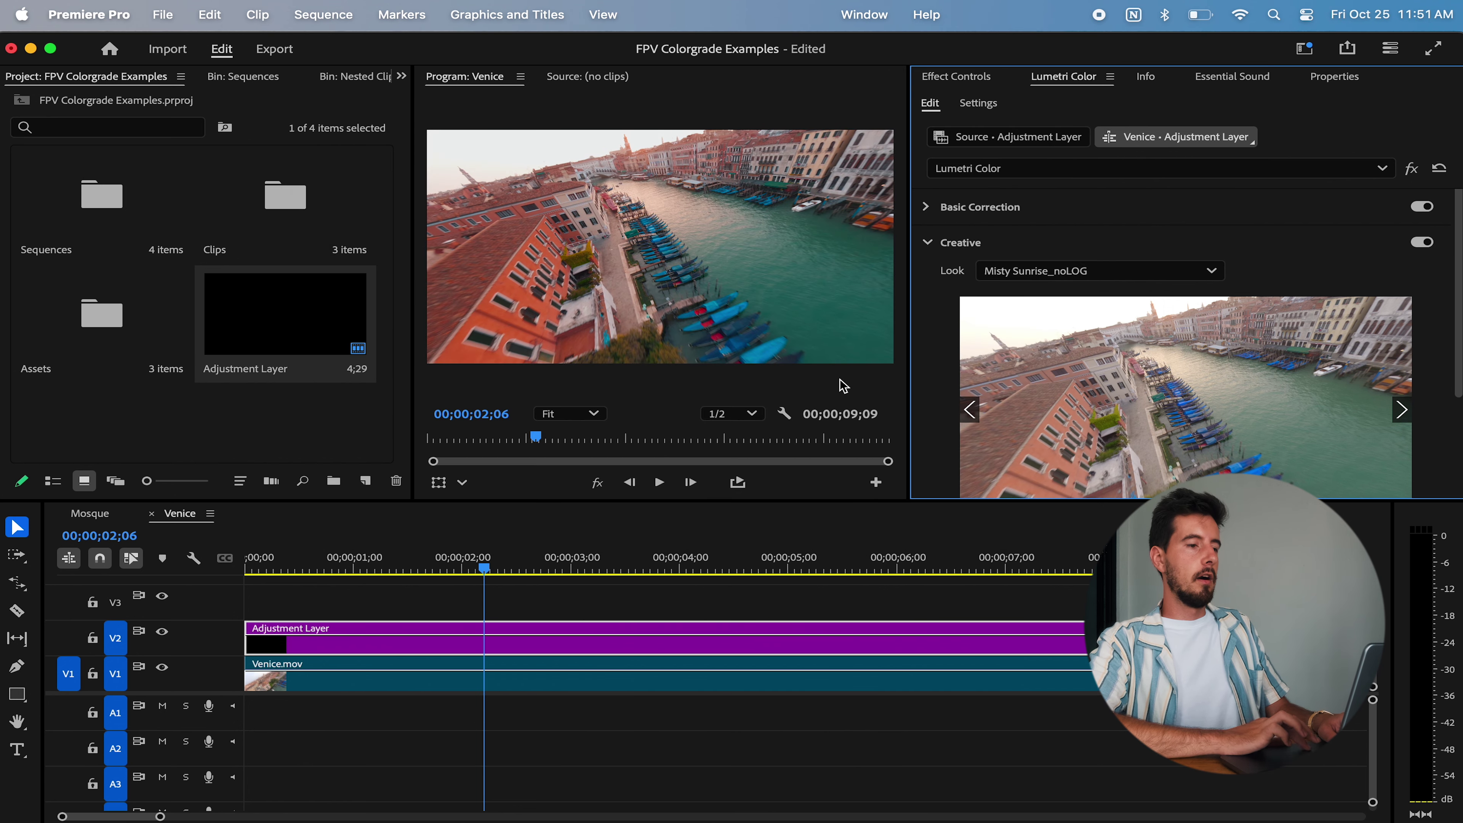
scroll(1217, 405, down, 3)
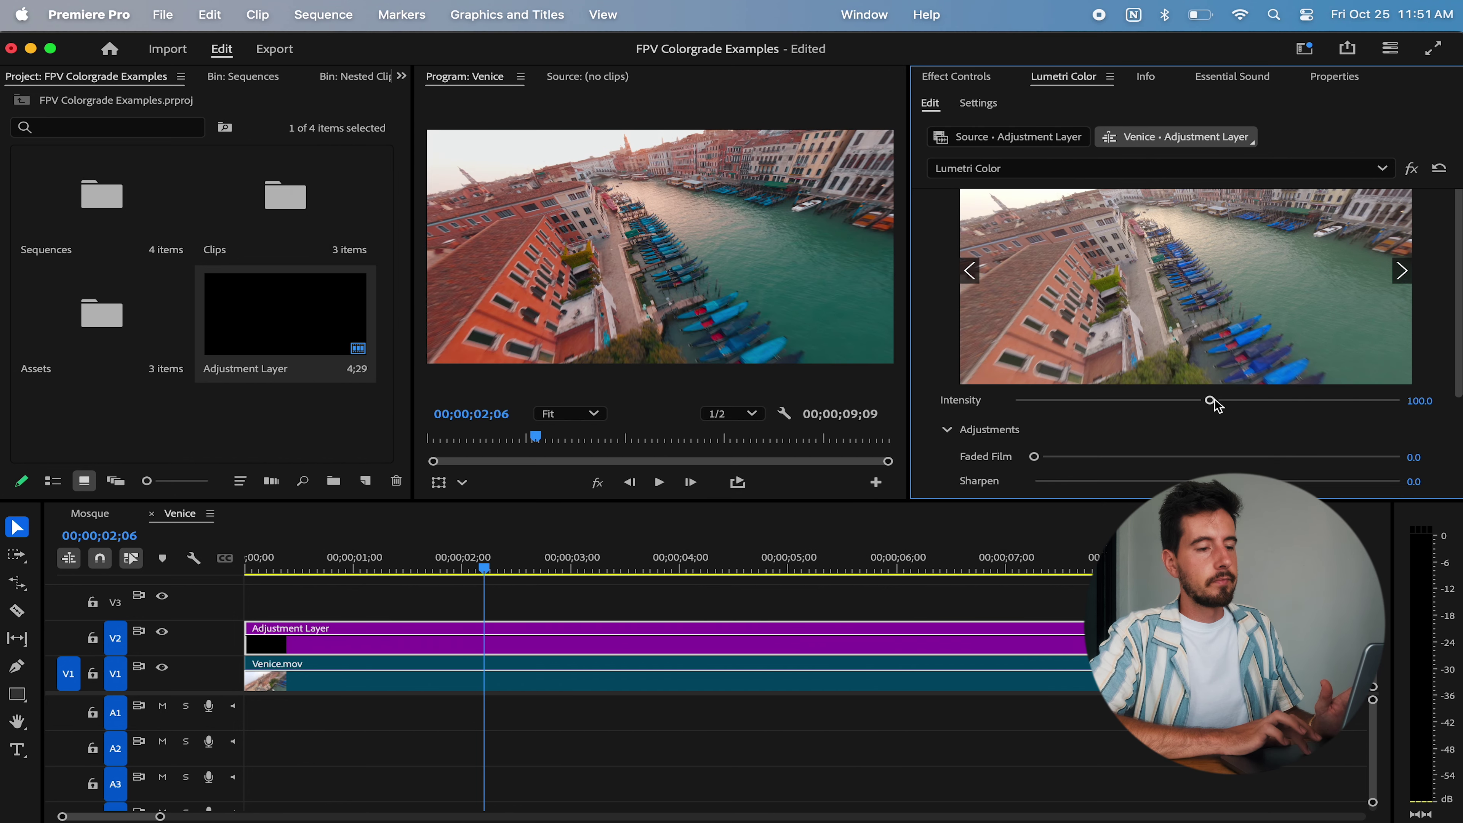
drag(1217, 405, 1245, 407)
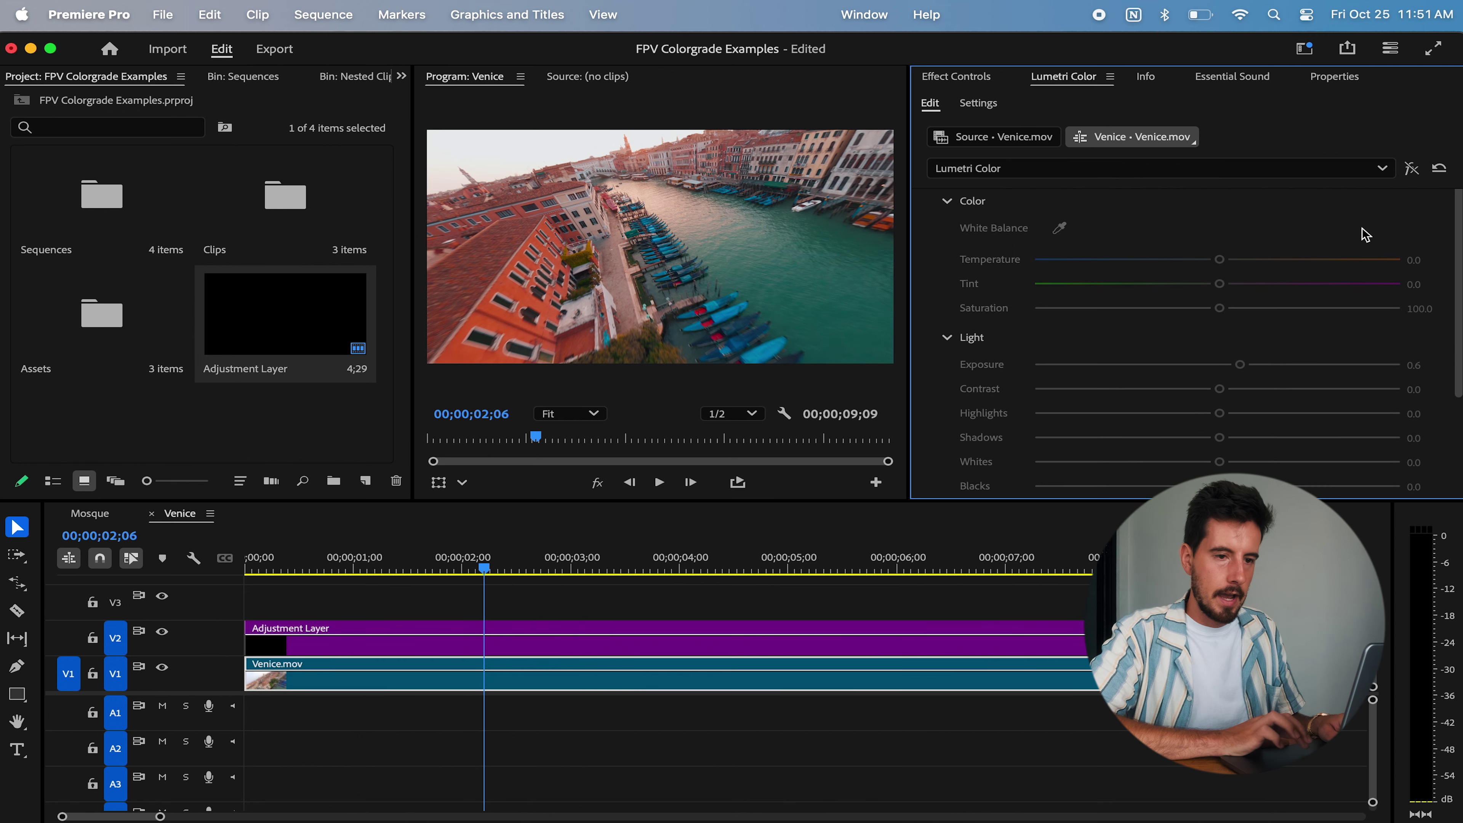
Set Venice's exposure to 0.6, compare with the Lumetri grade bypassed, and select the adjustment layer.
click(1412, 170)
drag(1238, 365, 1230, 365)
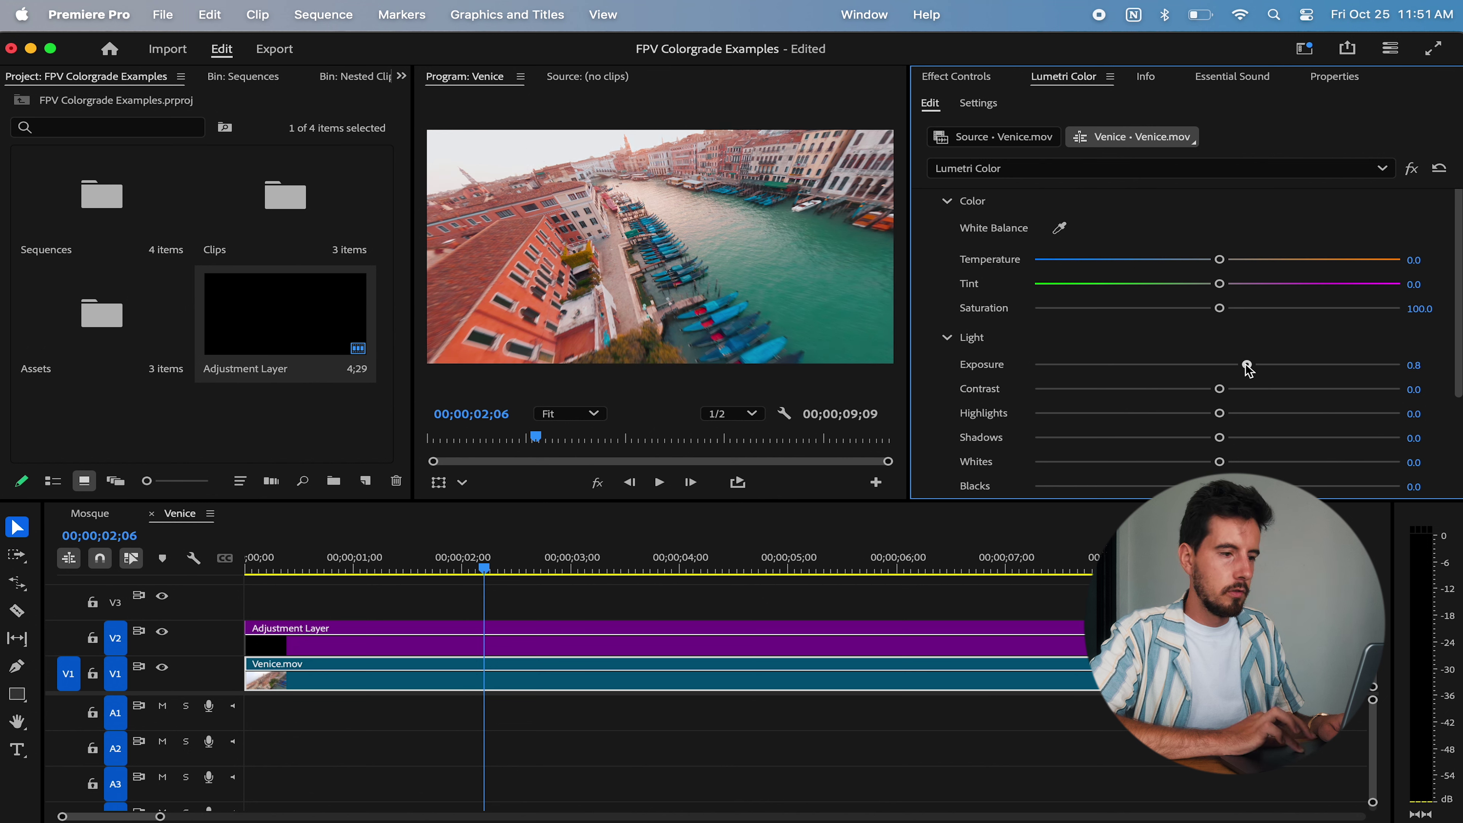
drag(1249, 369, 1268, 370)
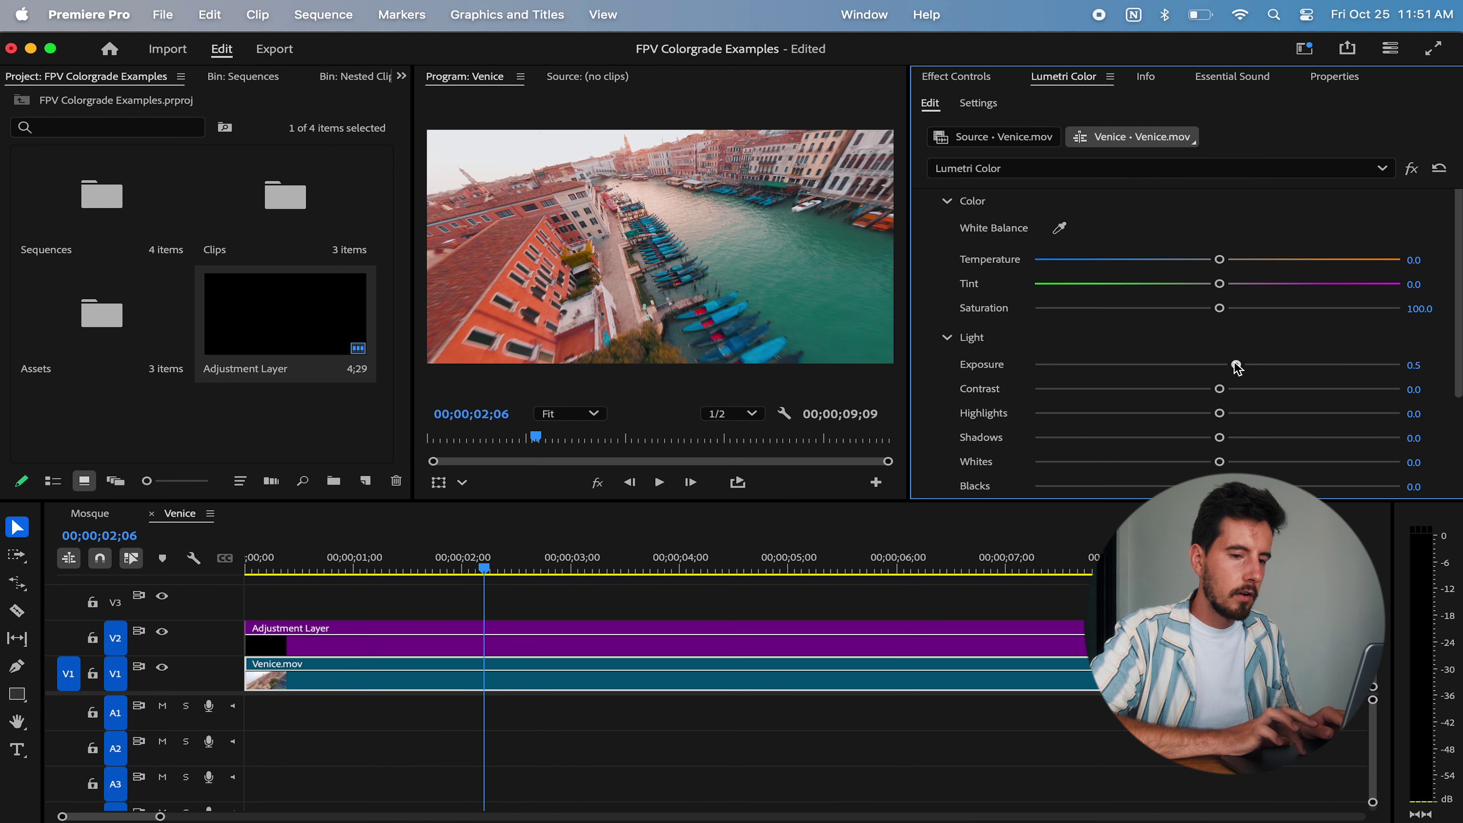
click(1411, 168)
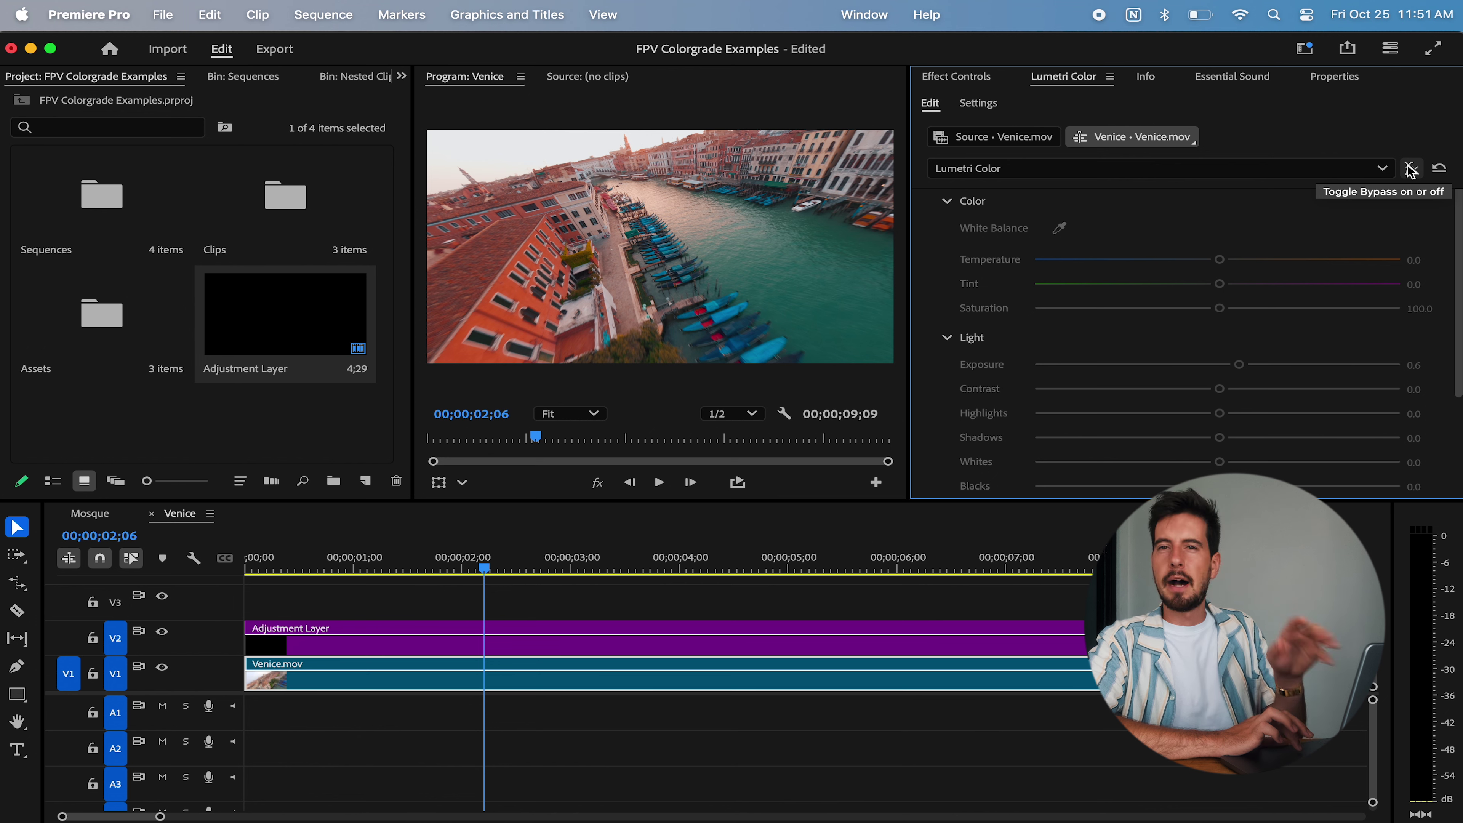
click(450, 636)
Duplicate the adjustment layer onto V3 and reset its Lumetri Color grade.
drag(449, 636, 455, 602)
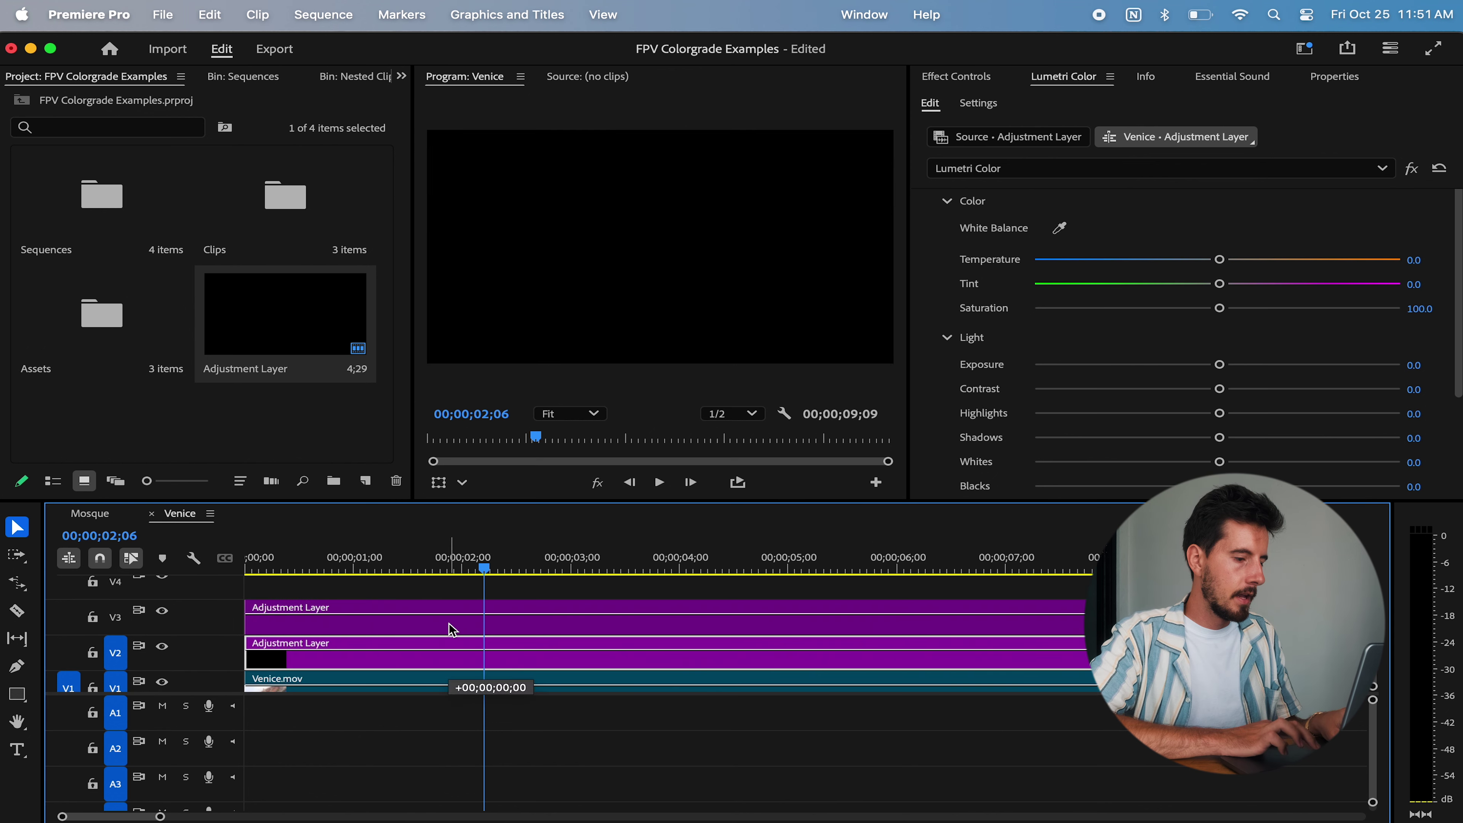
click(1440, 167)
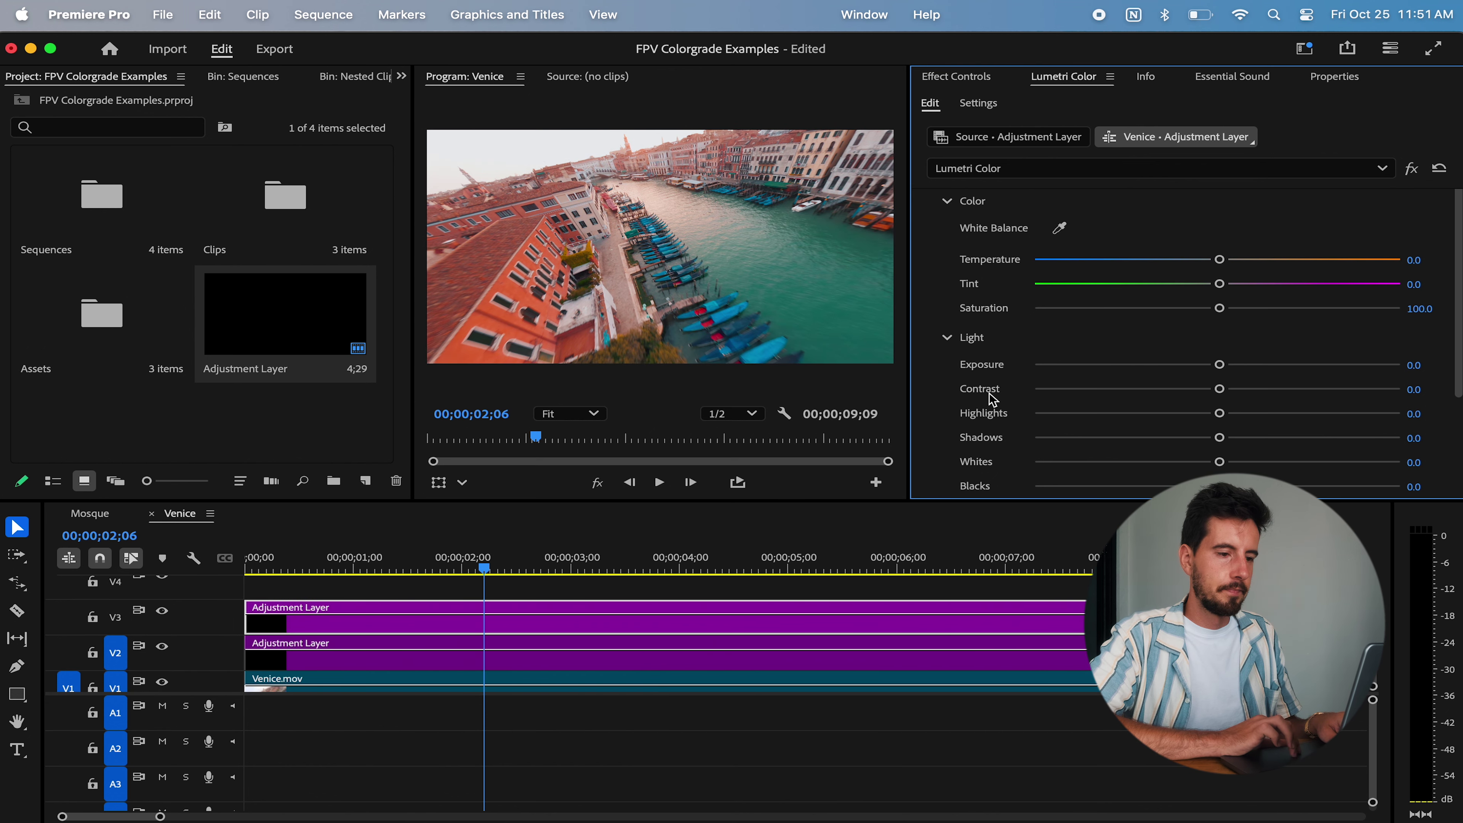
scroll(993, 399, down, 5)
Shape an S-curve on the RGB curve: shadows down, highlights up, midtones slightly lifted.
click(933, 336)
scroll(1053, 381, up, 5)
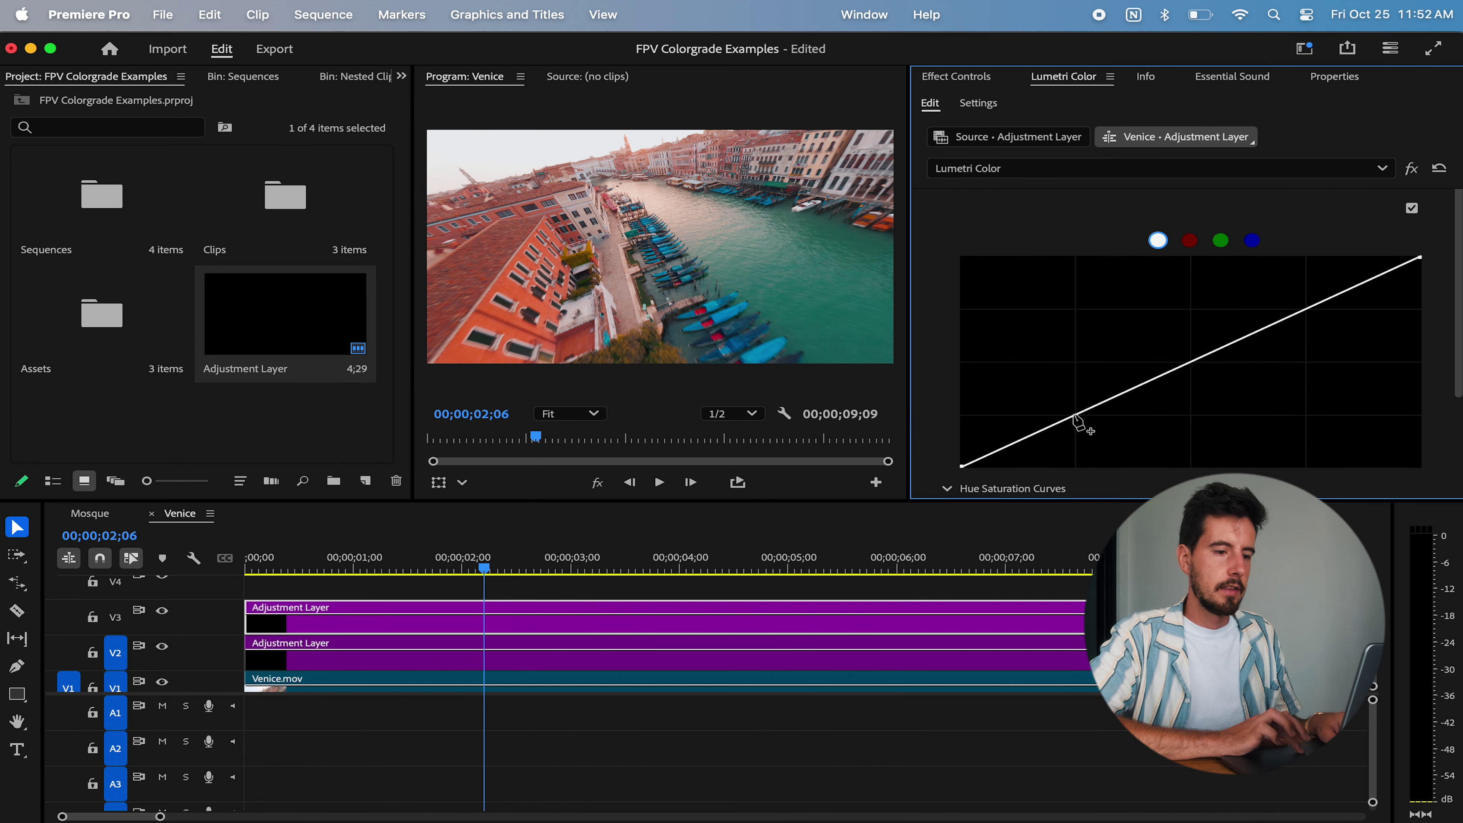
drag(1073, 417, 1082, 428)
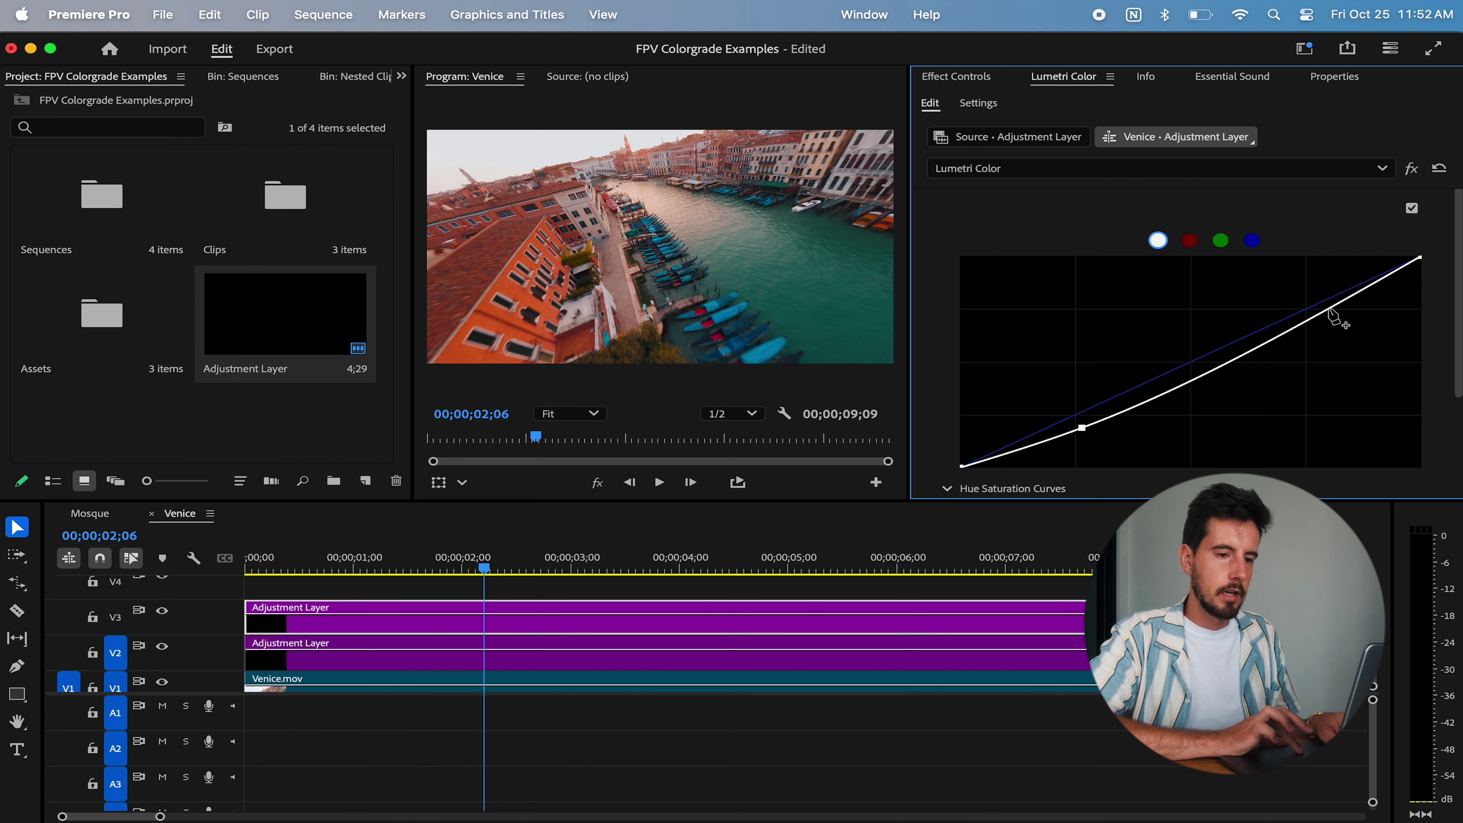
drag(1331, 316, 1309, 303)
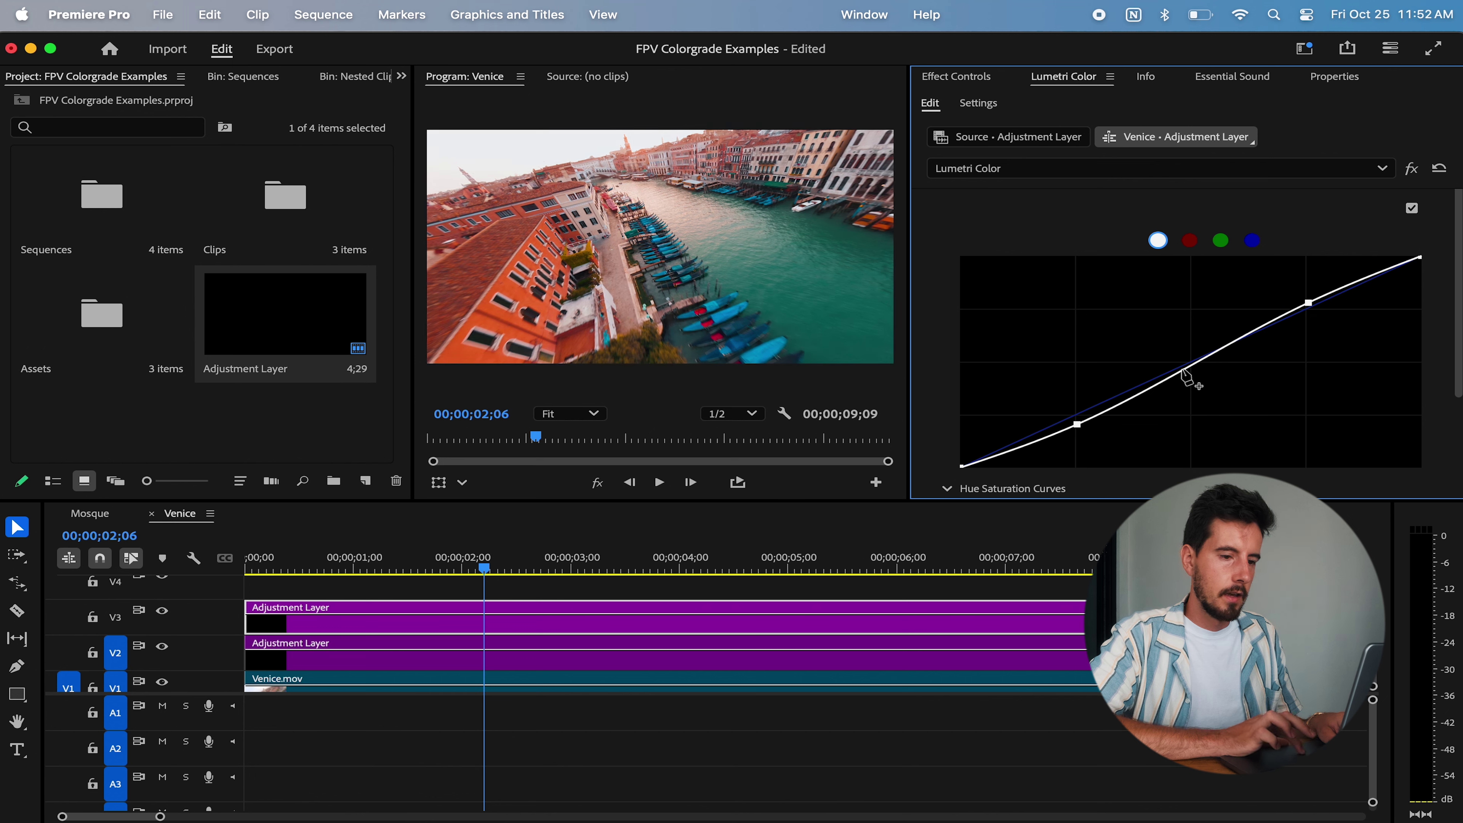
drag(1185, 372, 1184, 367)
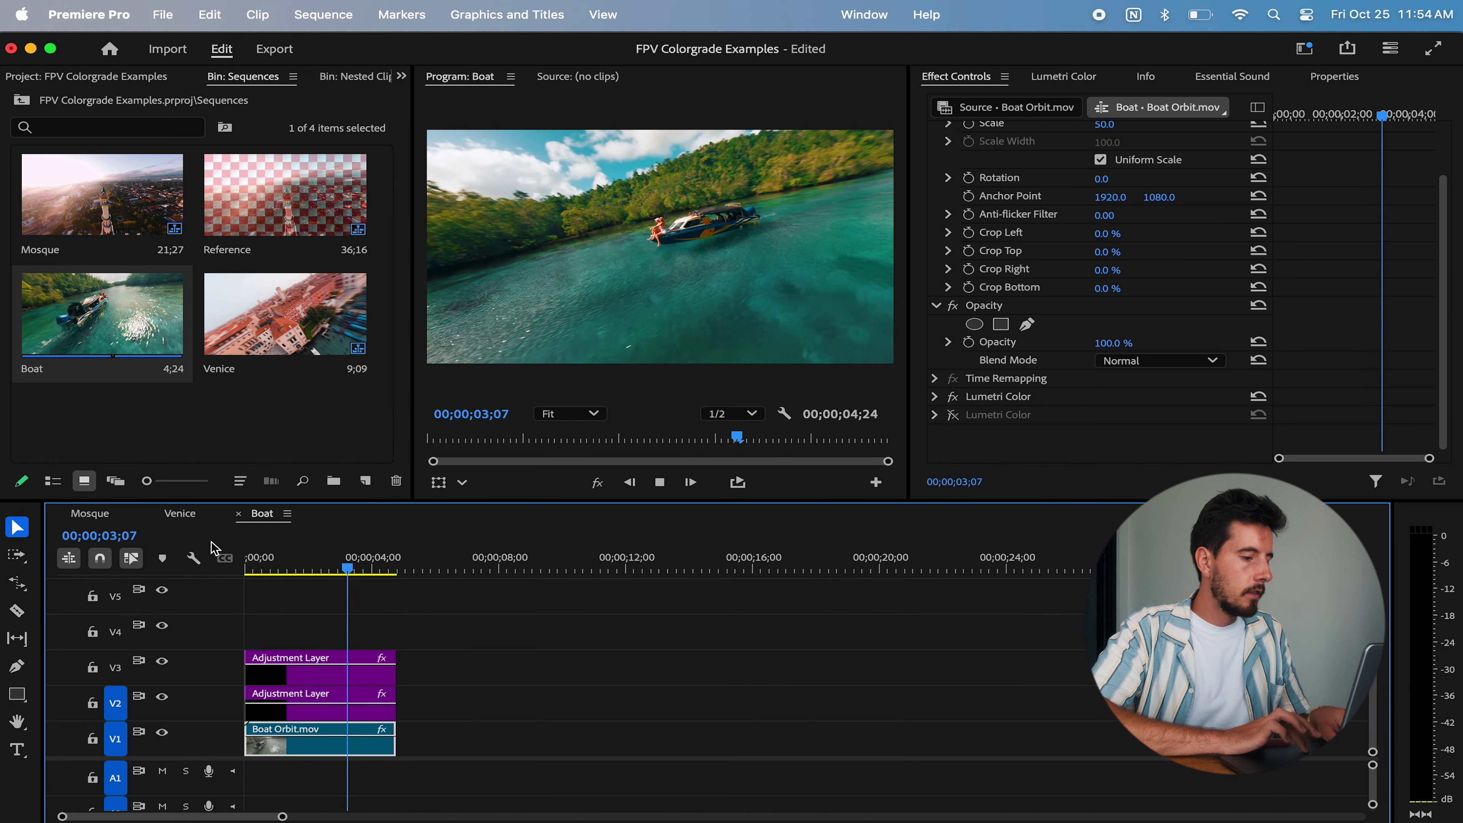
Scrub the Boat sequence back to the boat close-up near 1;18.
drag(346, 567, 300, 568)
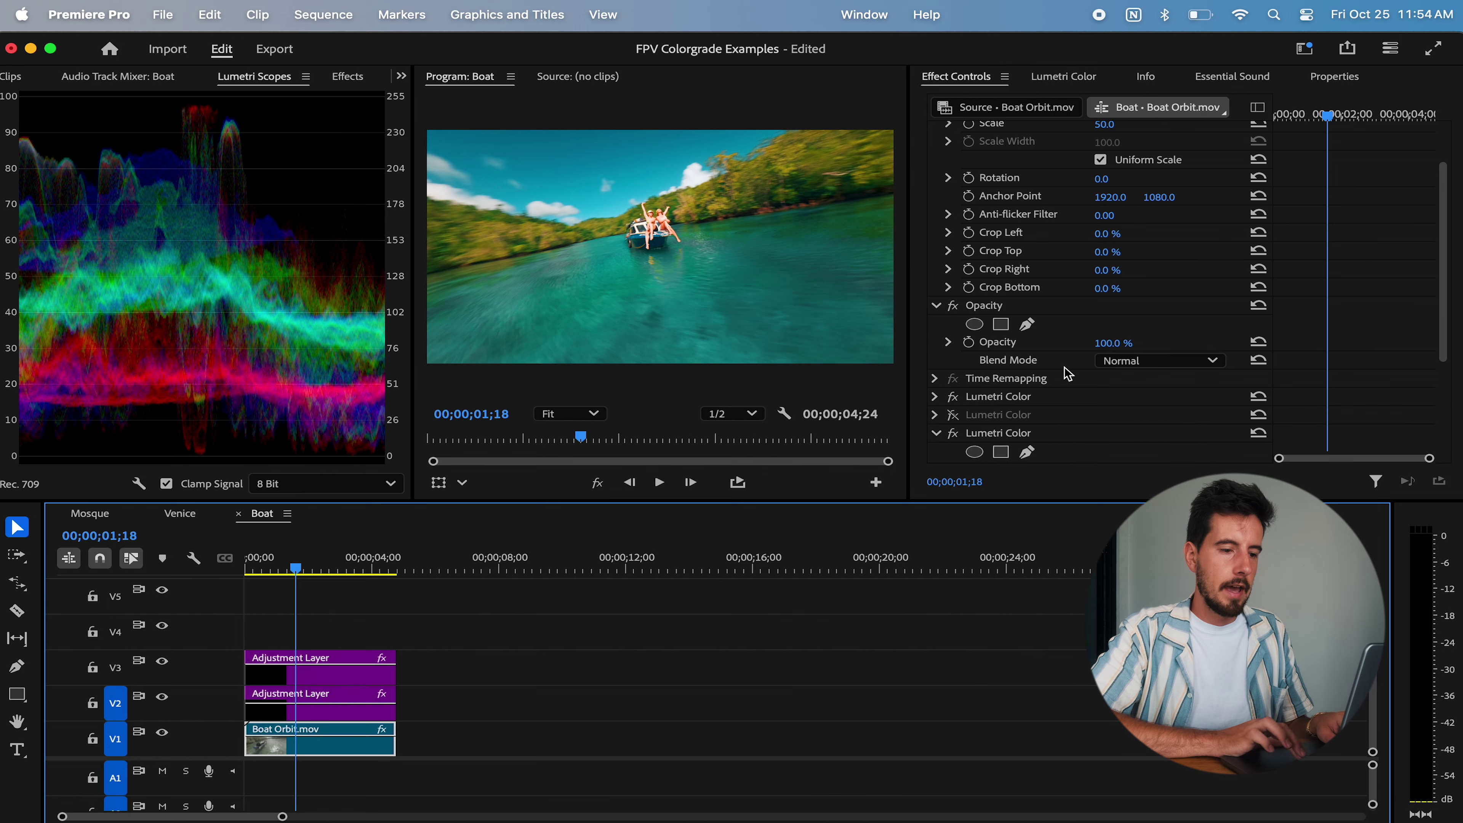
scroll(1068, 373, down, 3)
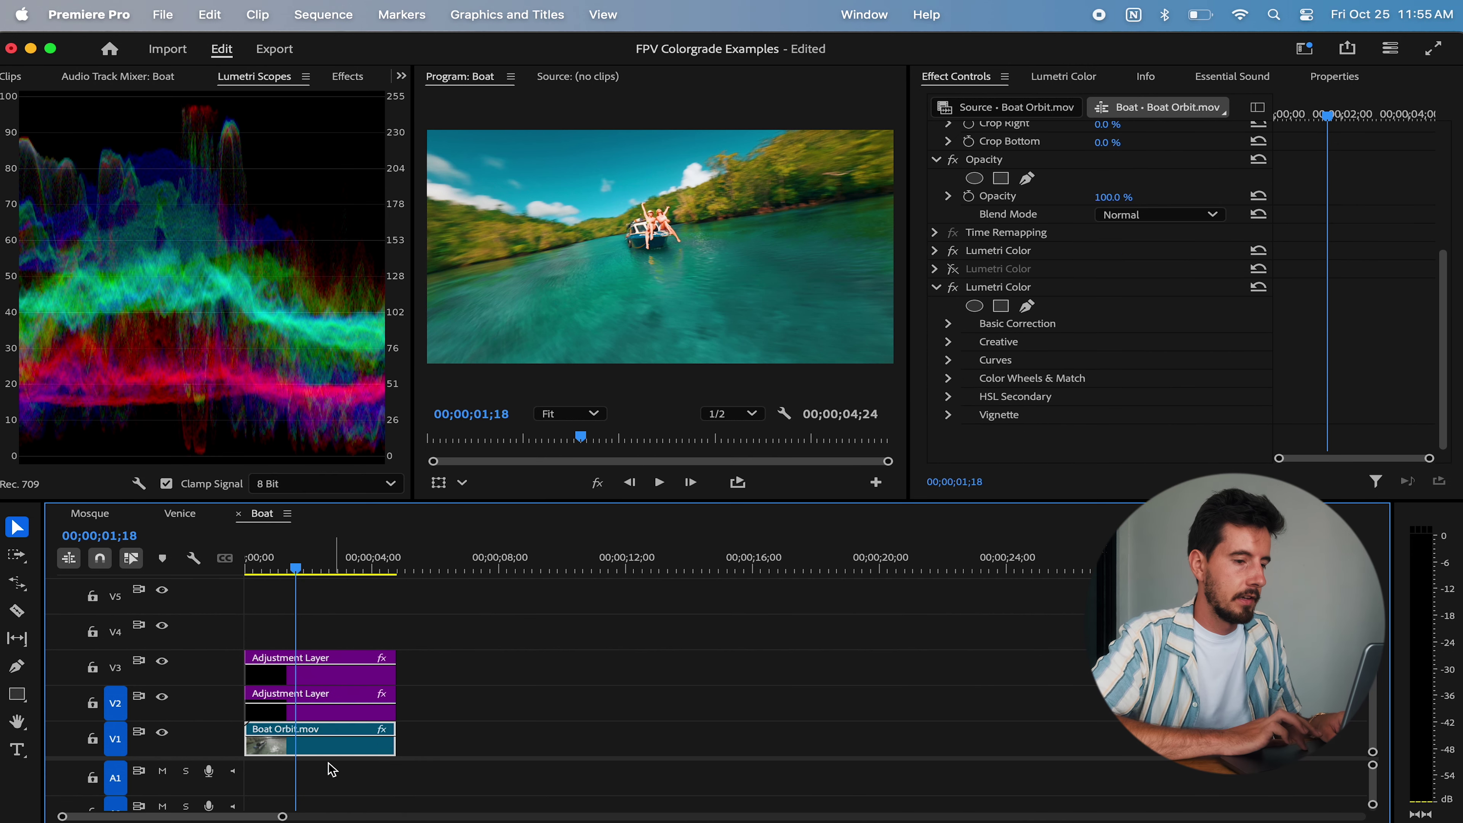
At frame 1;20, lower Exposure to -0.7 and pull the RGB curve down to darken midtones.
key(shift+5)
scroll(674, 230, up, 5)
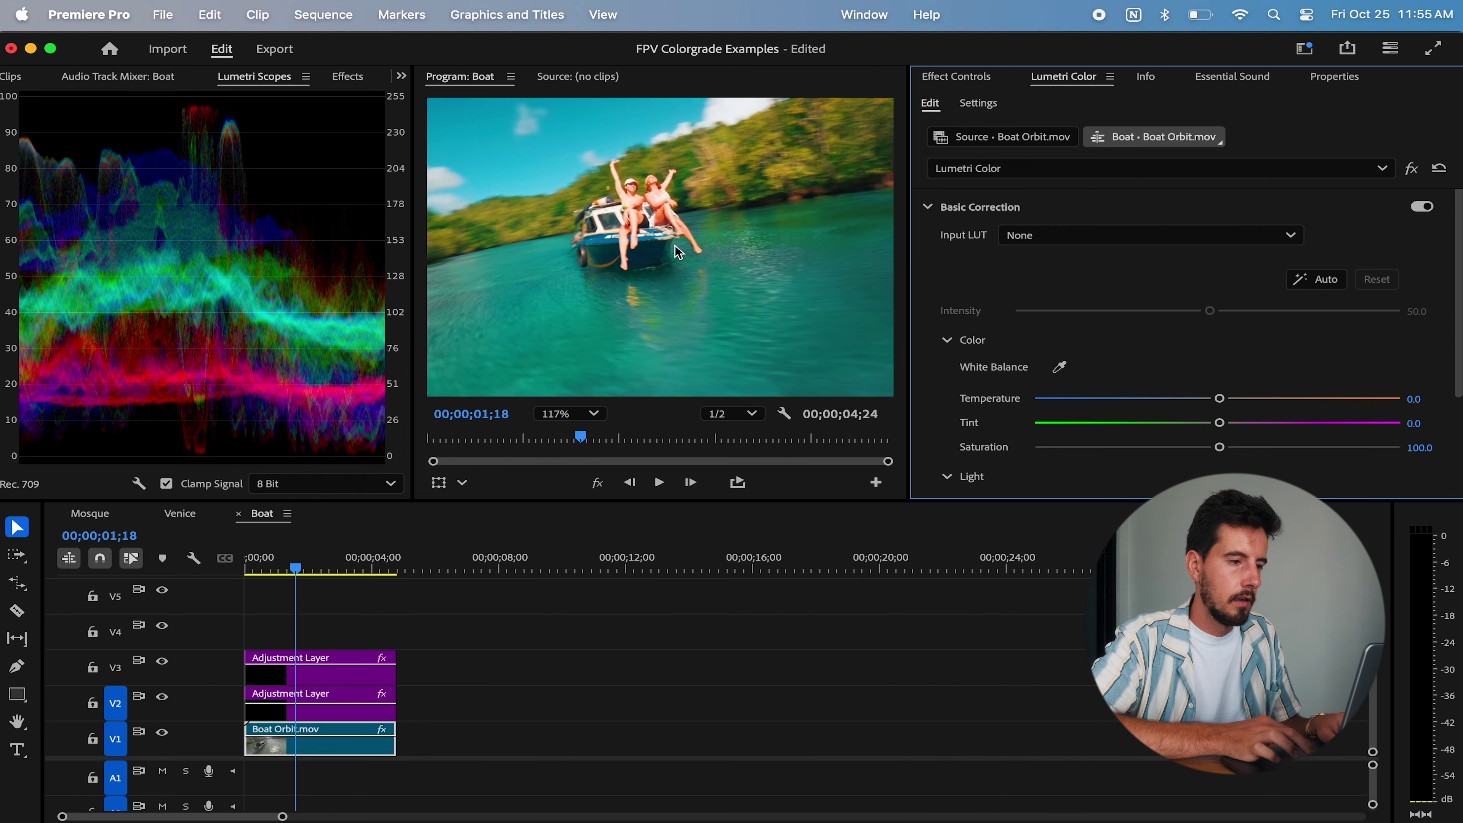
scroll(679, 251, up, 3)
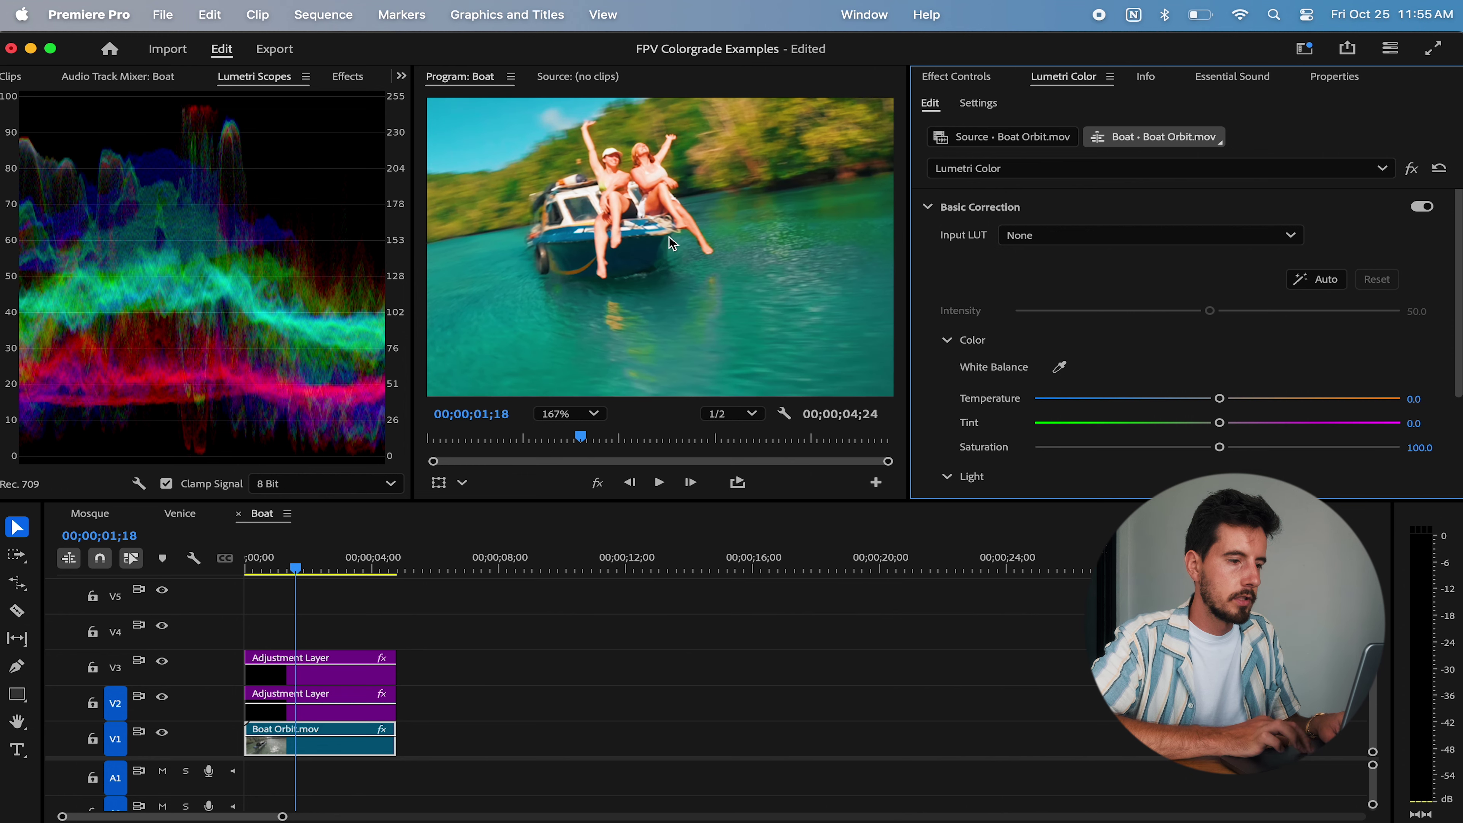
click(589, 437)
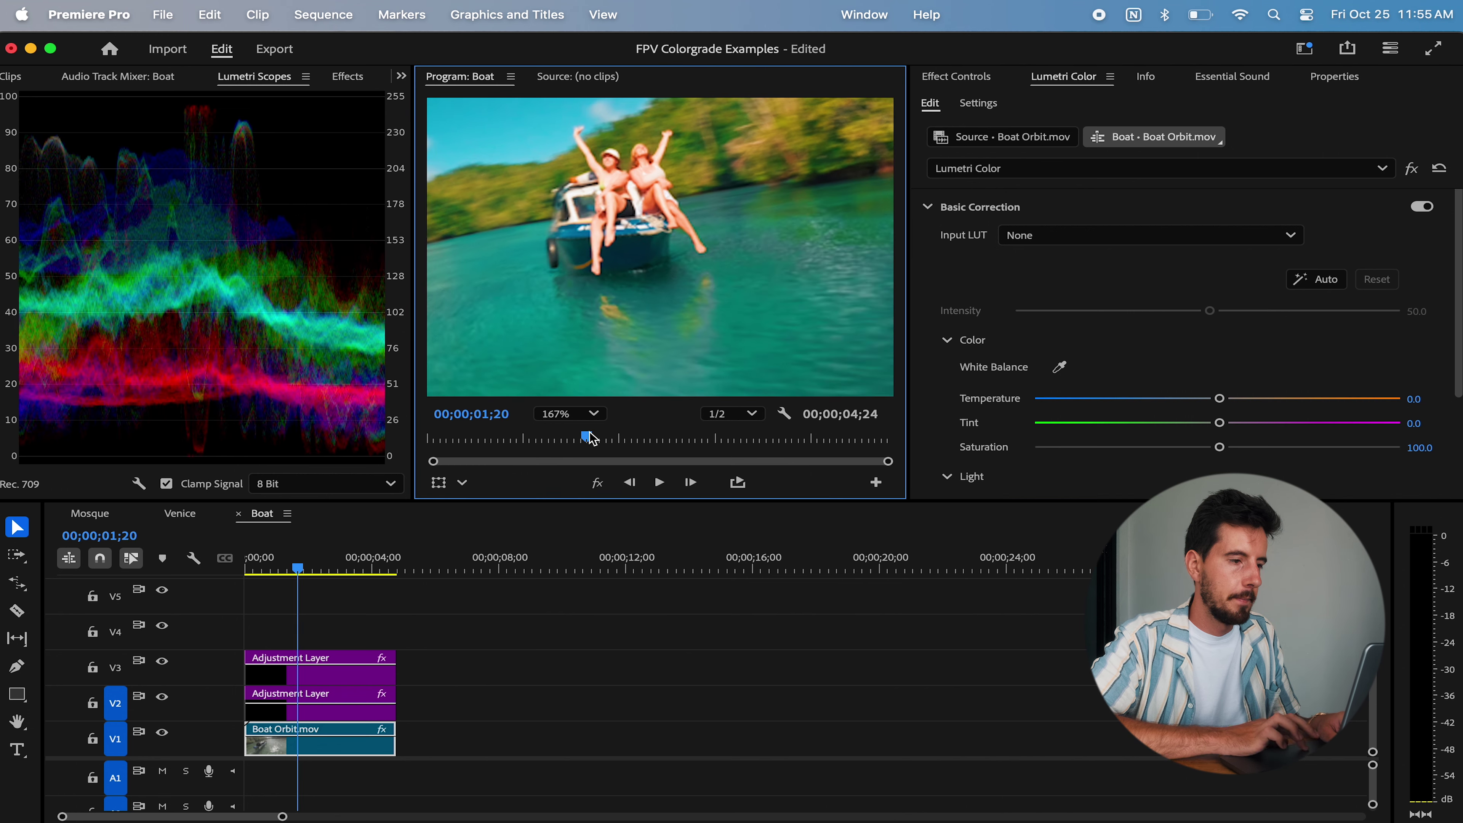
scroll(1218, 369, down, 4)
click(1216, 364)
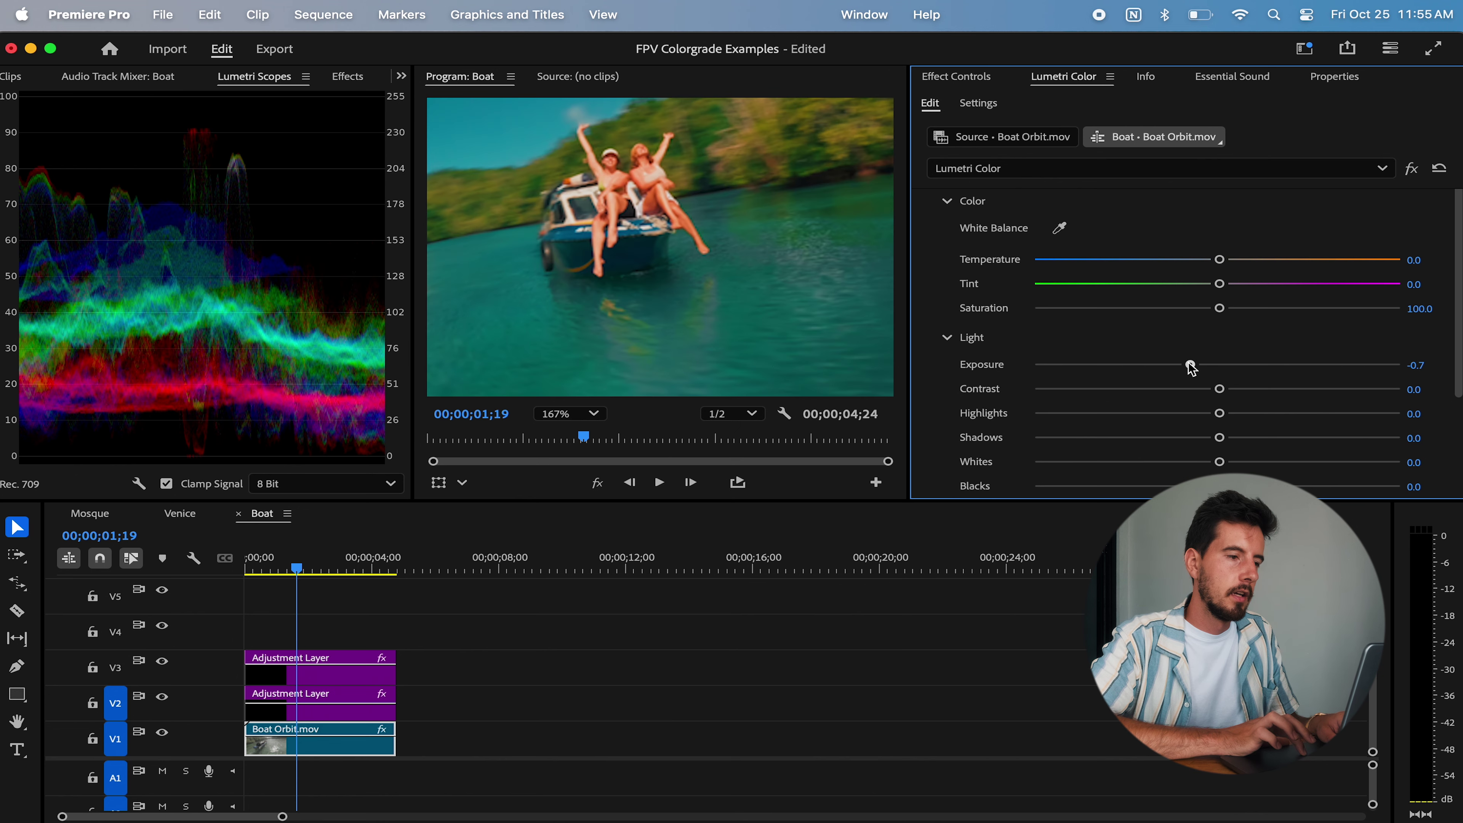
scroll(1196, 357, down, 10)
drag(1193, 335, 1196, 346)
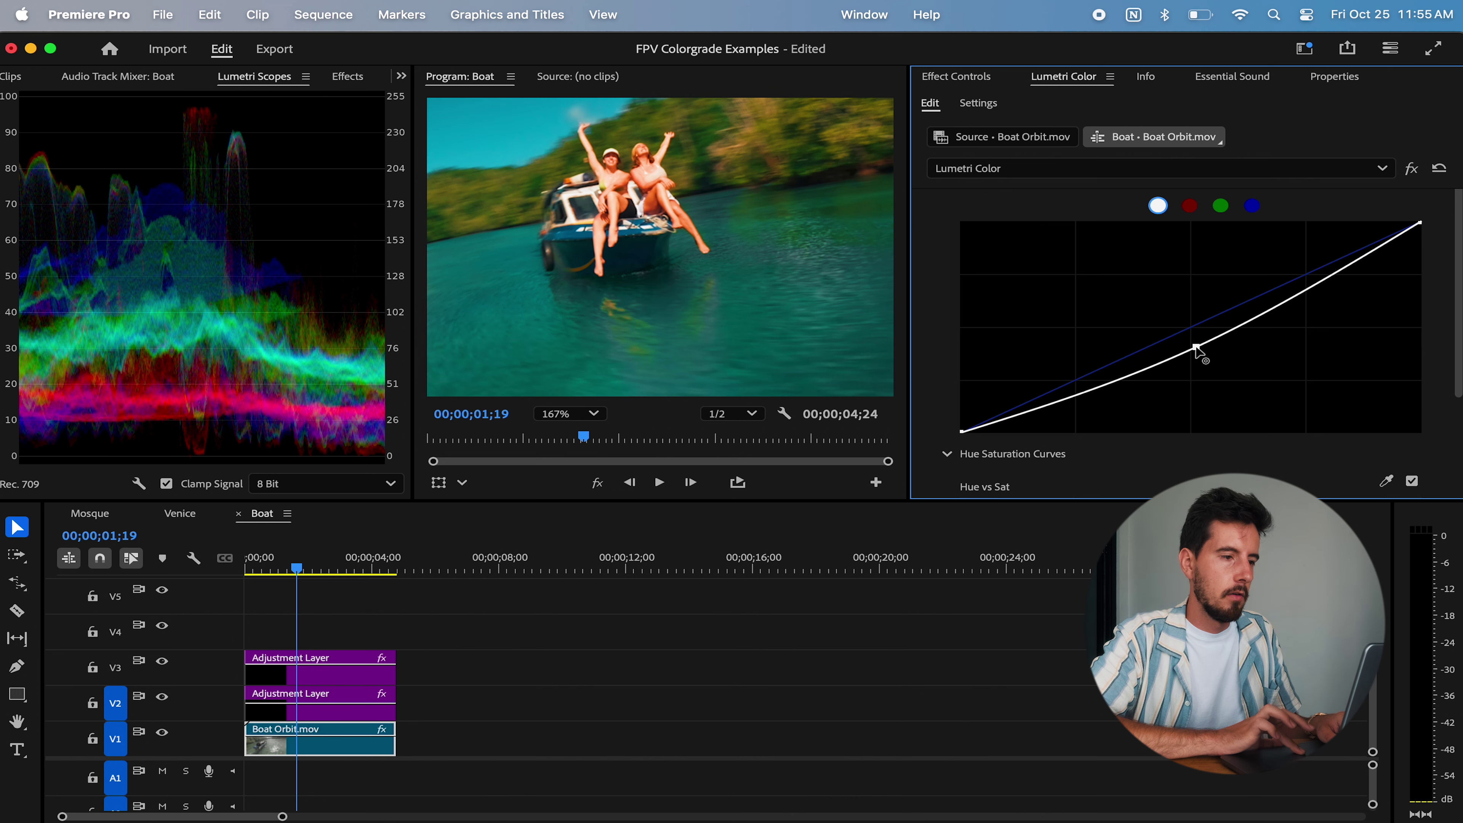
key(shift+5)
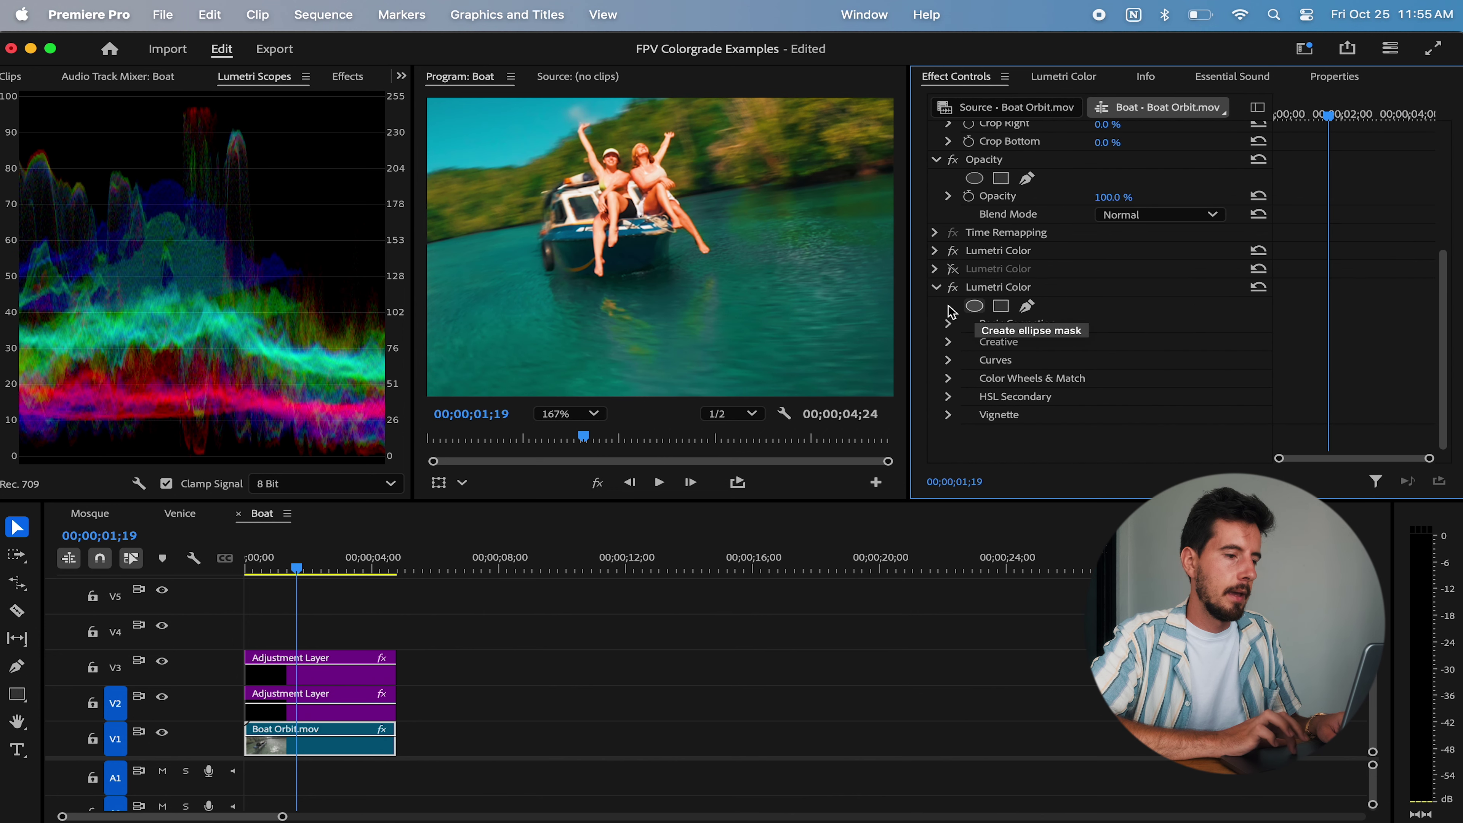
Add an ellipse mask to the third Lumetri Color and fit it around the couple.
scroll(555, 340, down, 3)
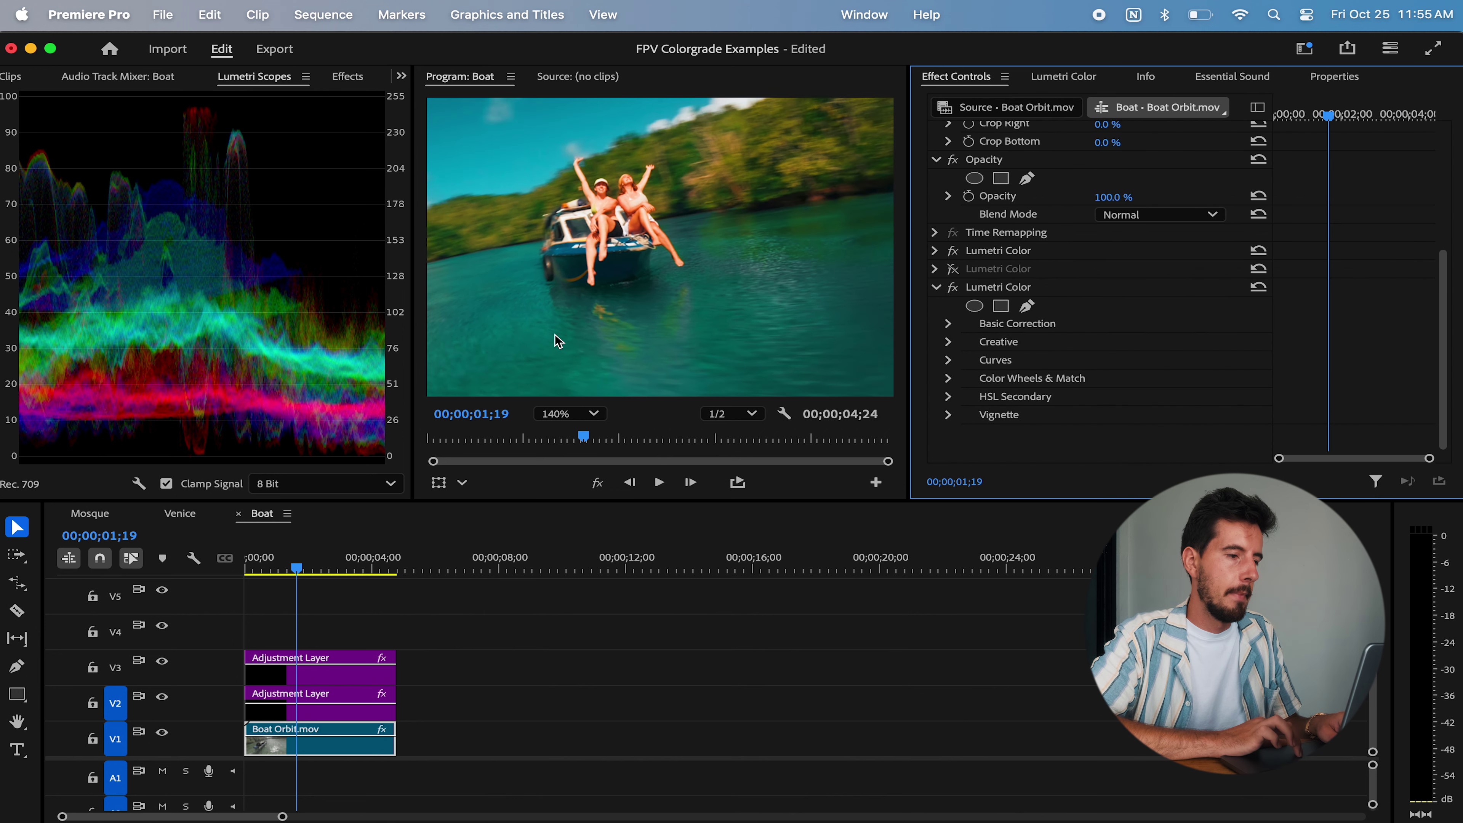
click(975, 306)
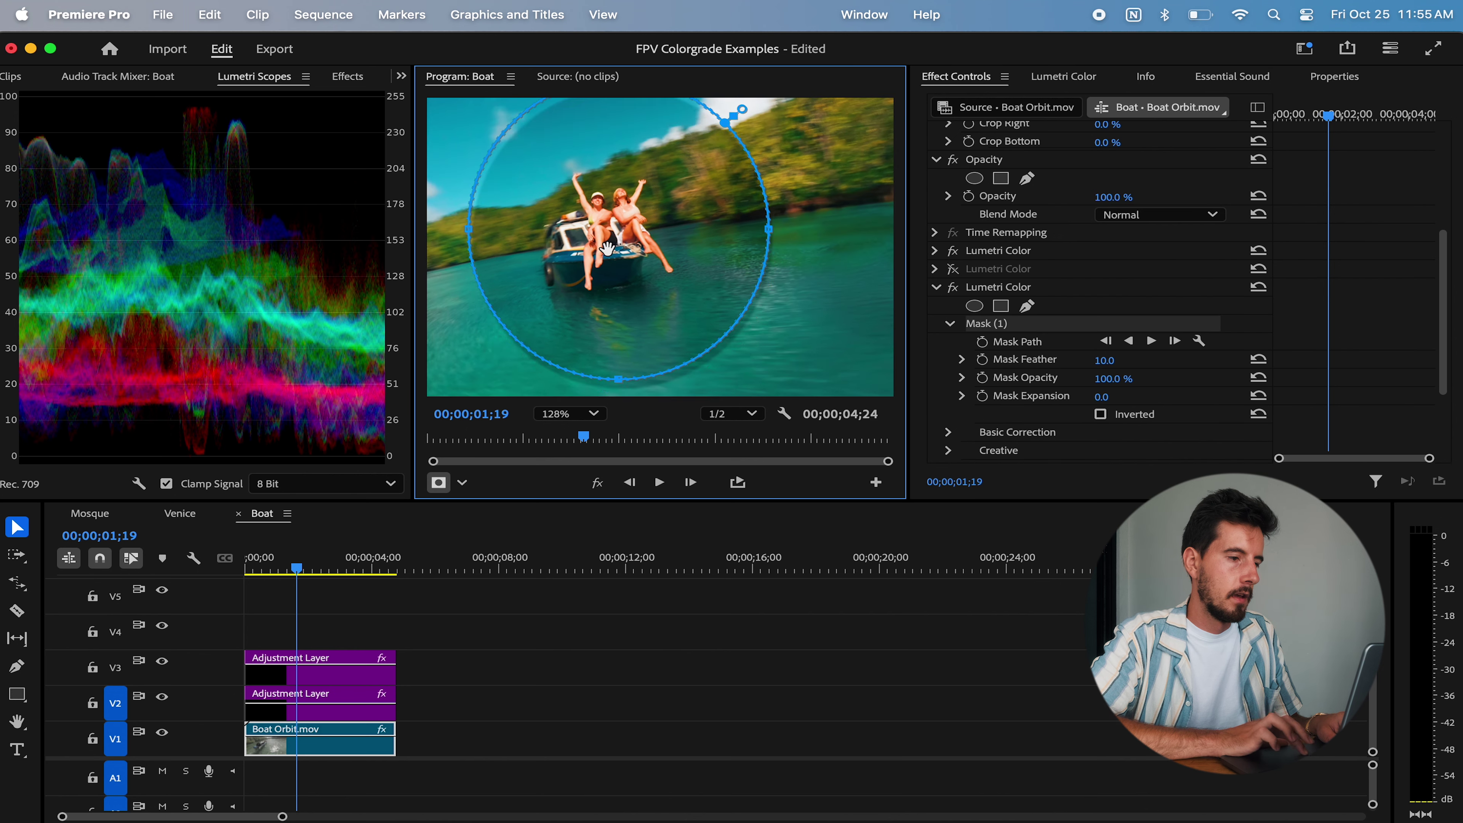
drag(464, 225, 589, 225)
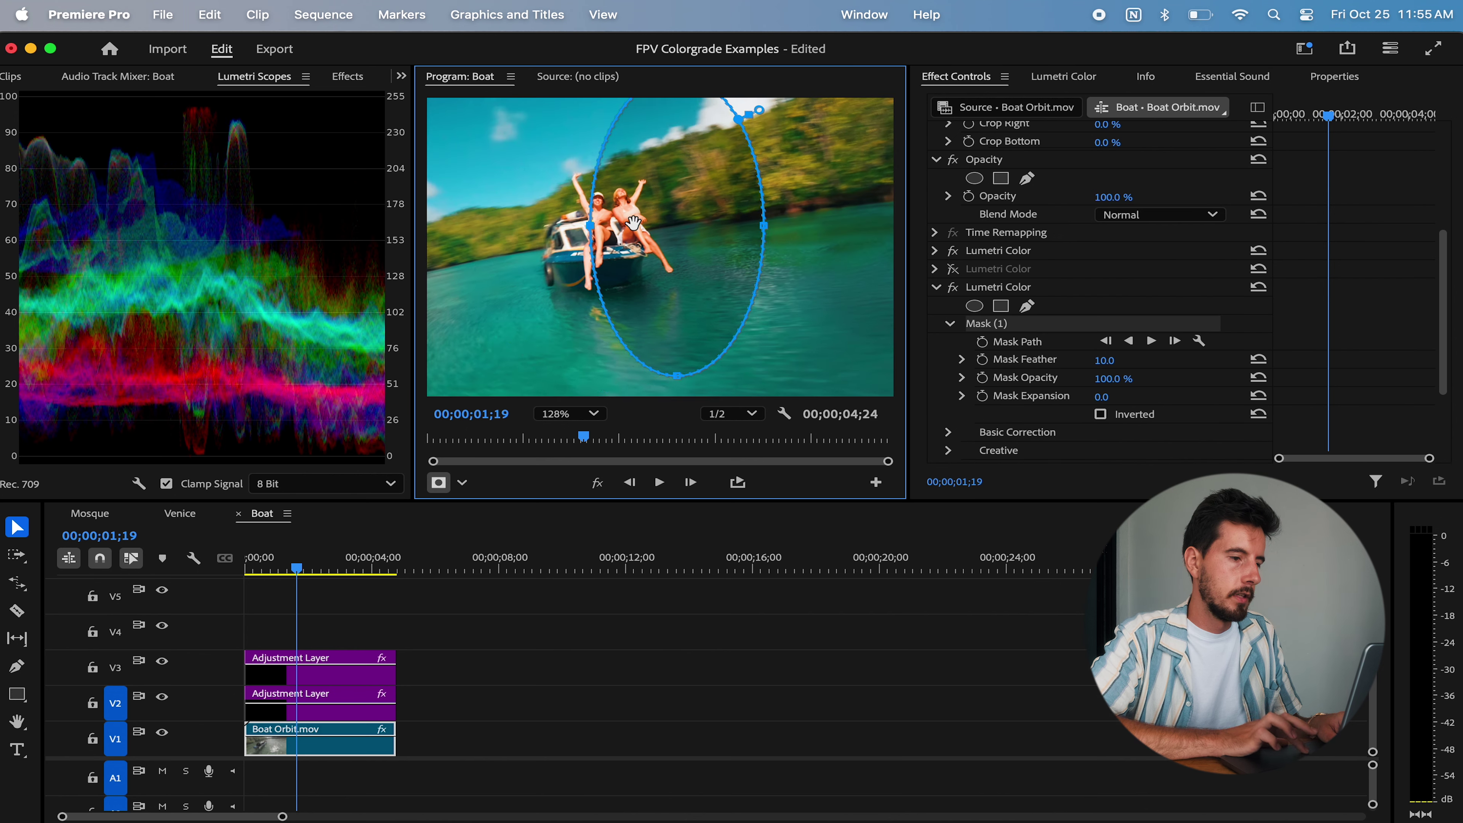
drag(761, 228, 682, 227)
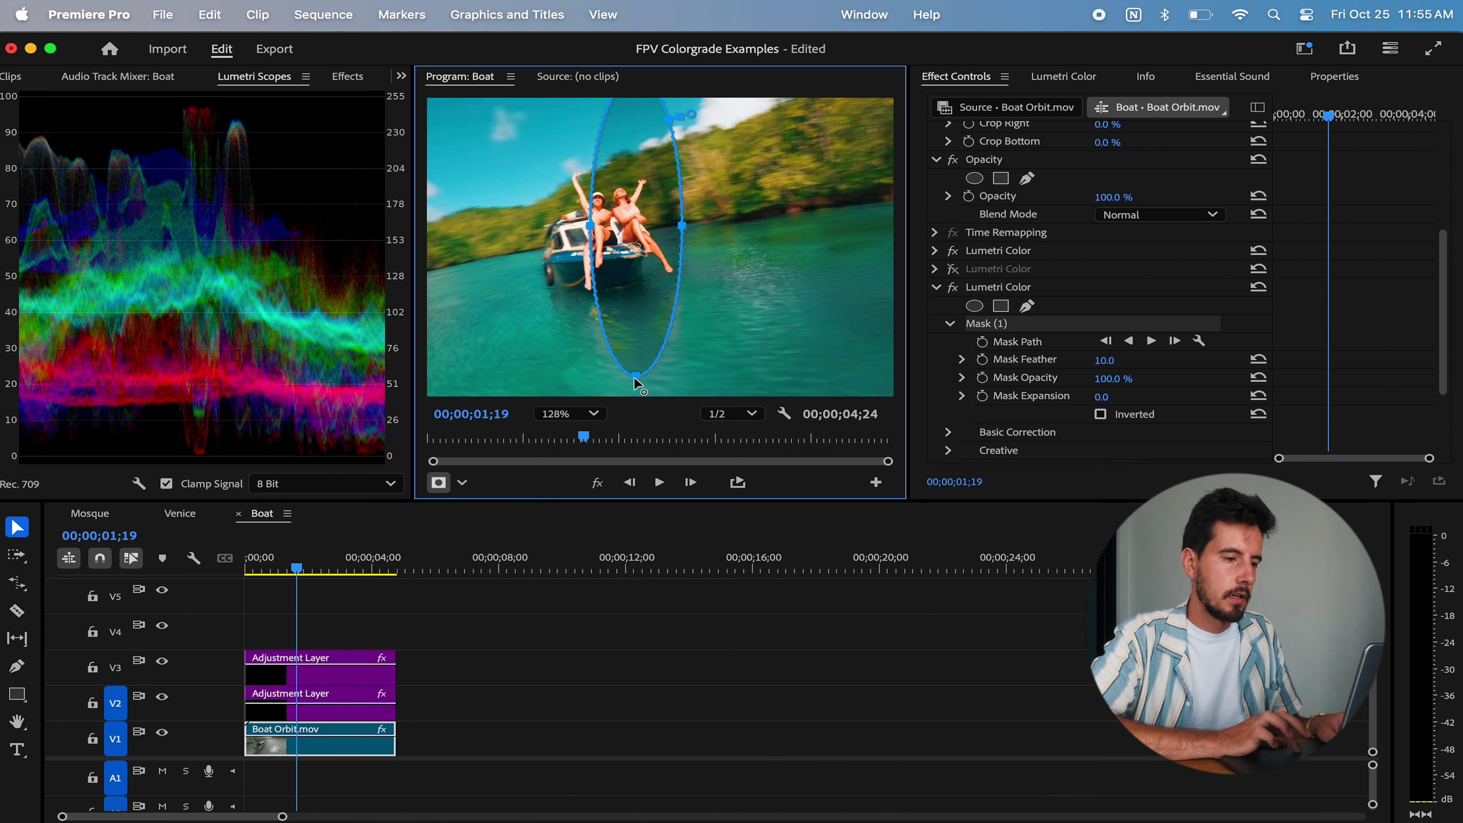
drag(636, 378, 635, 249)
drag(641, 172, 639, 233)
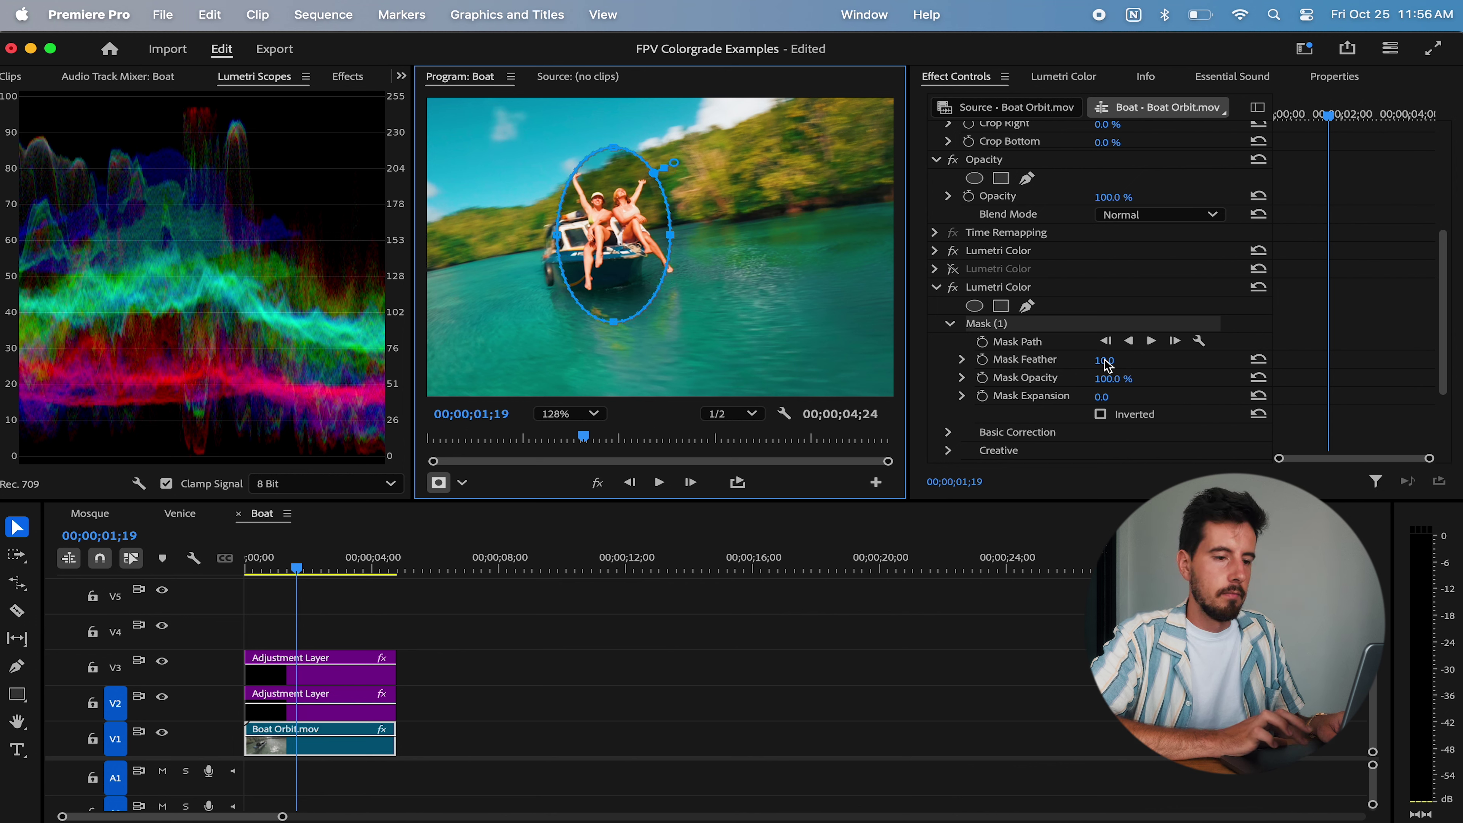
Feather the mask to 161 and toggle the masked grade off and on to compare.
drag(1107, 364, 1158, 364)
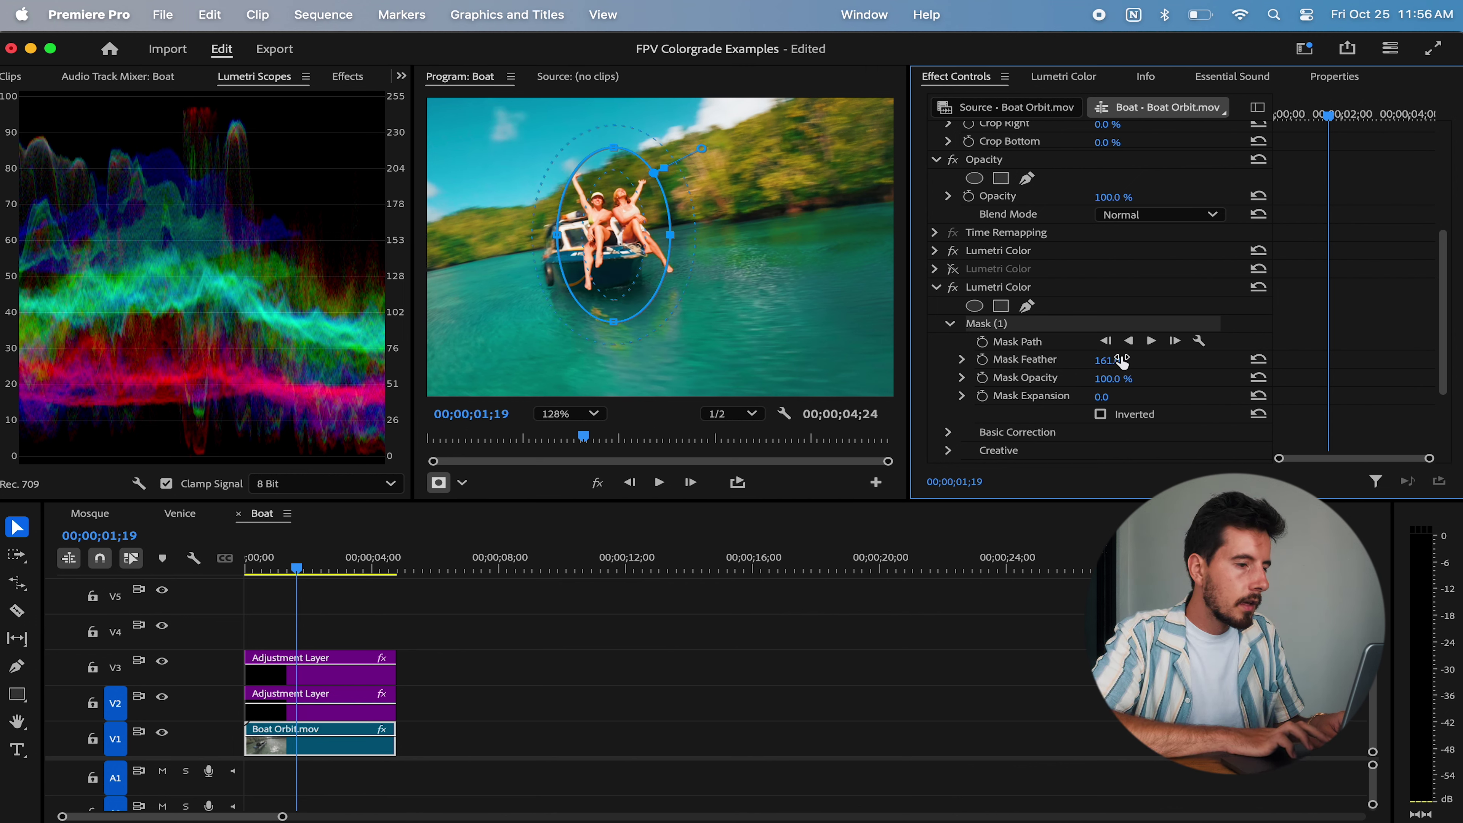
click(956, 288)
click(955, 288)
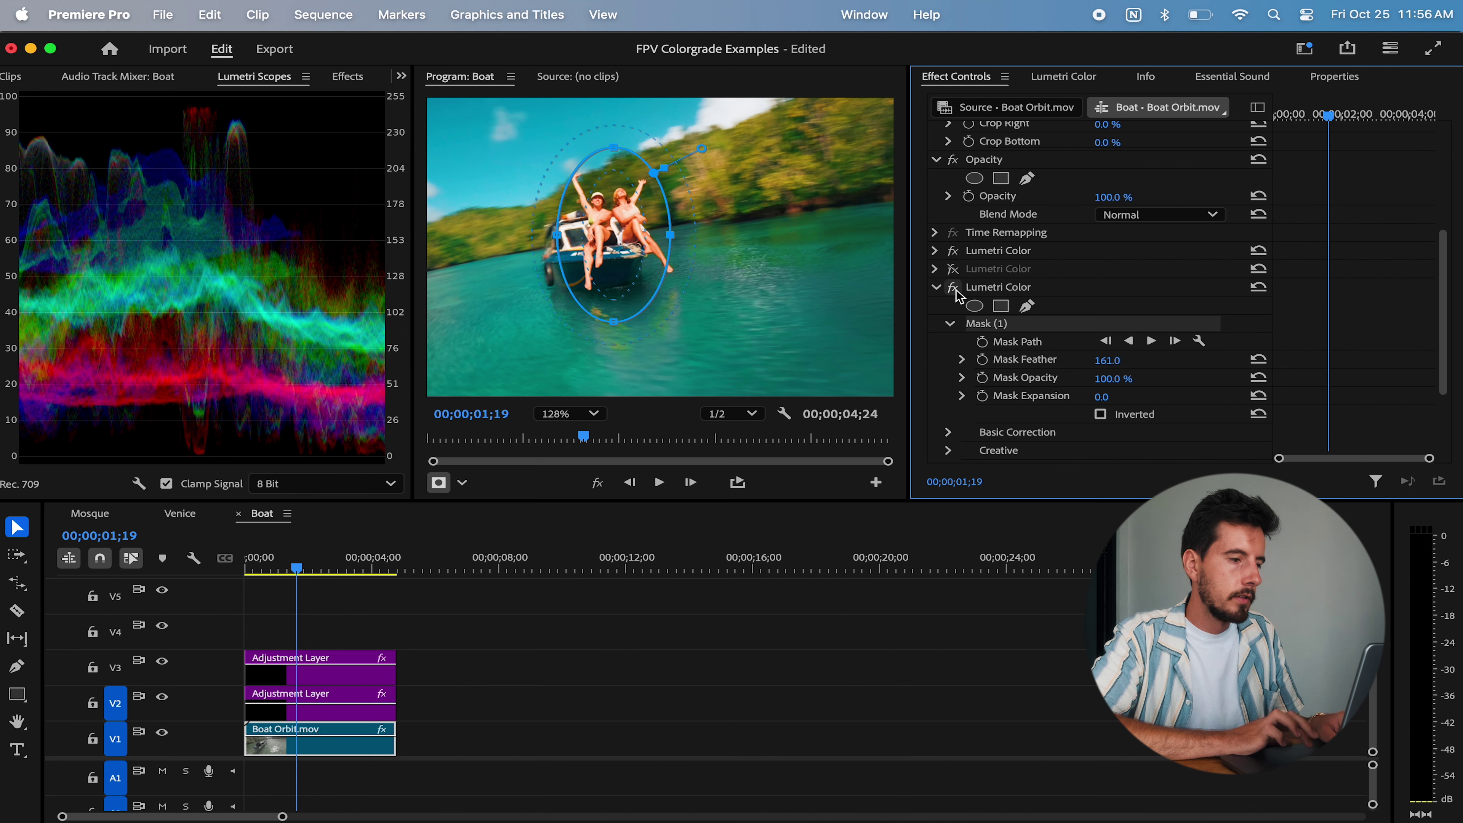
Keyframe the Mask Path at several frames to follow the riders, then preview full-screen.
click(982, 342)
scroll(676, 282, down, 5)
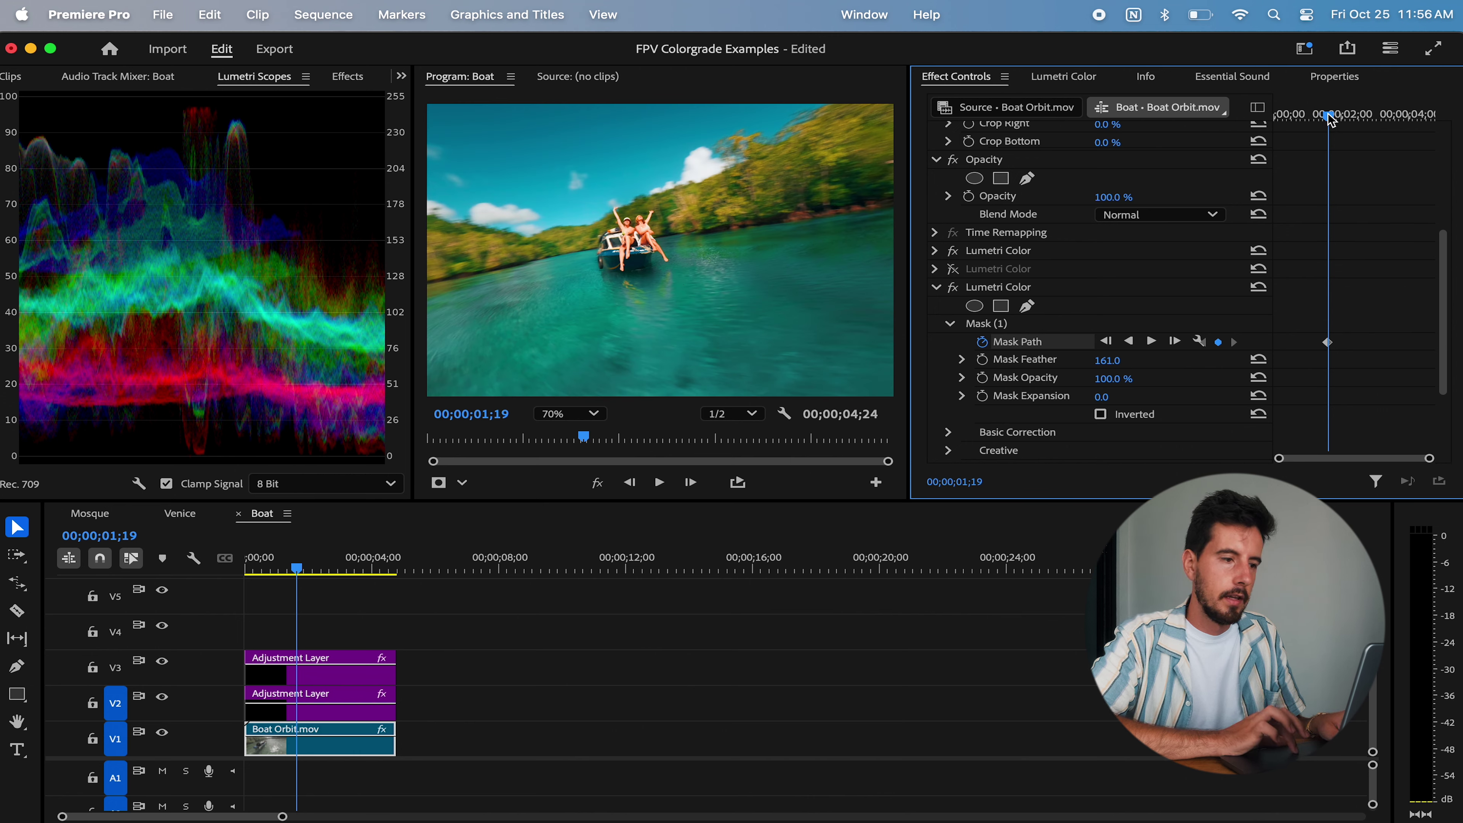
drag(1330, 119, 1315, 119)
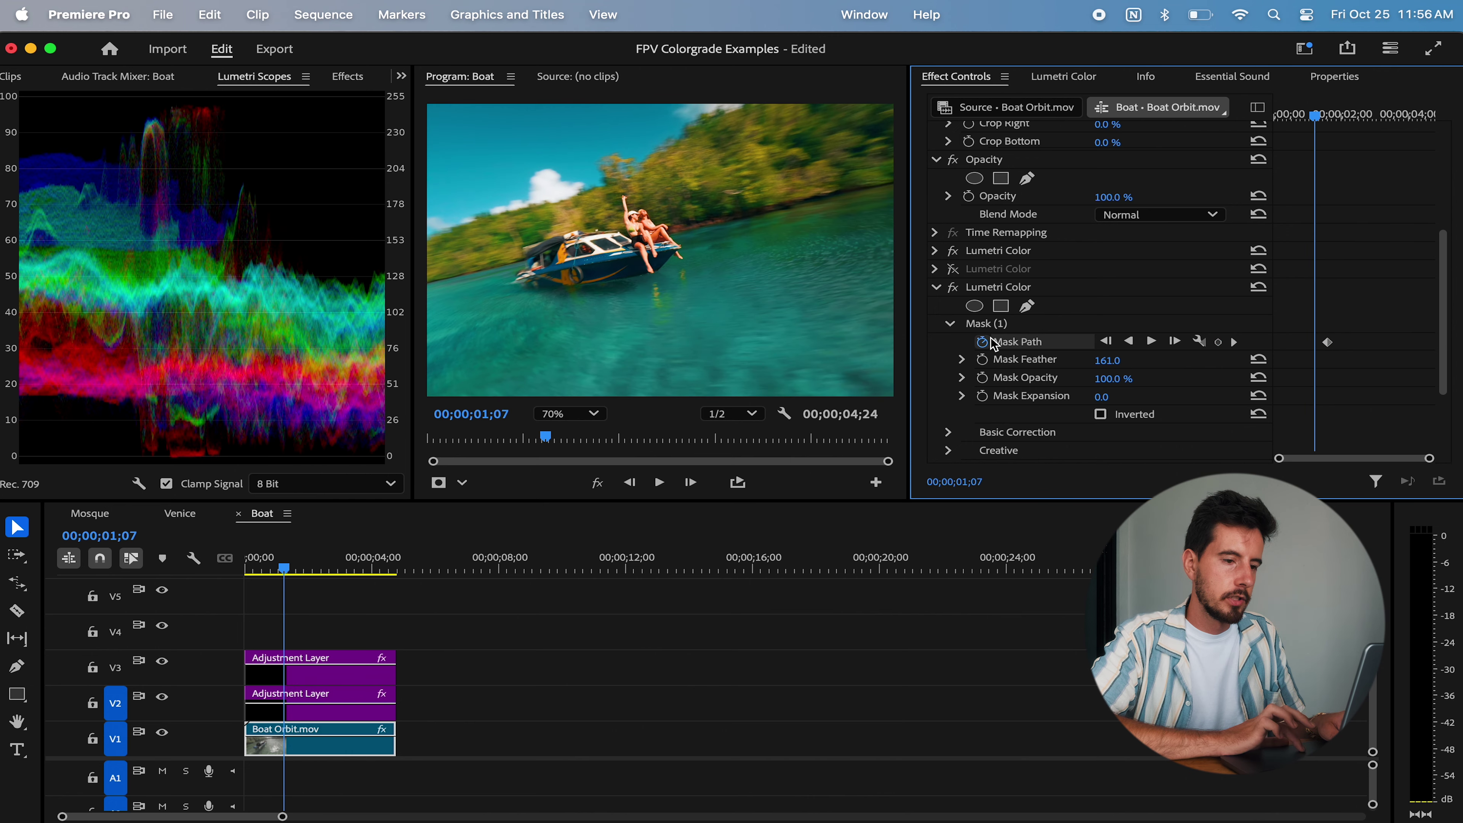
click(1006, 326)
drag(657, 254, 647, 233)
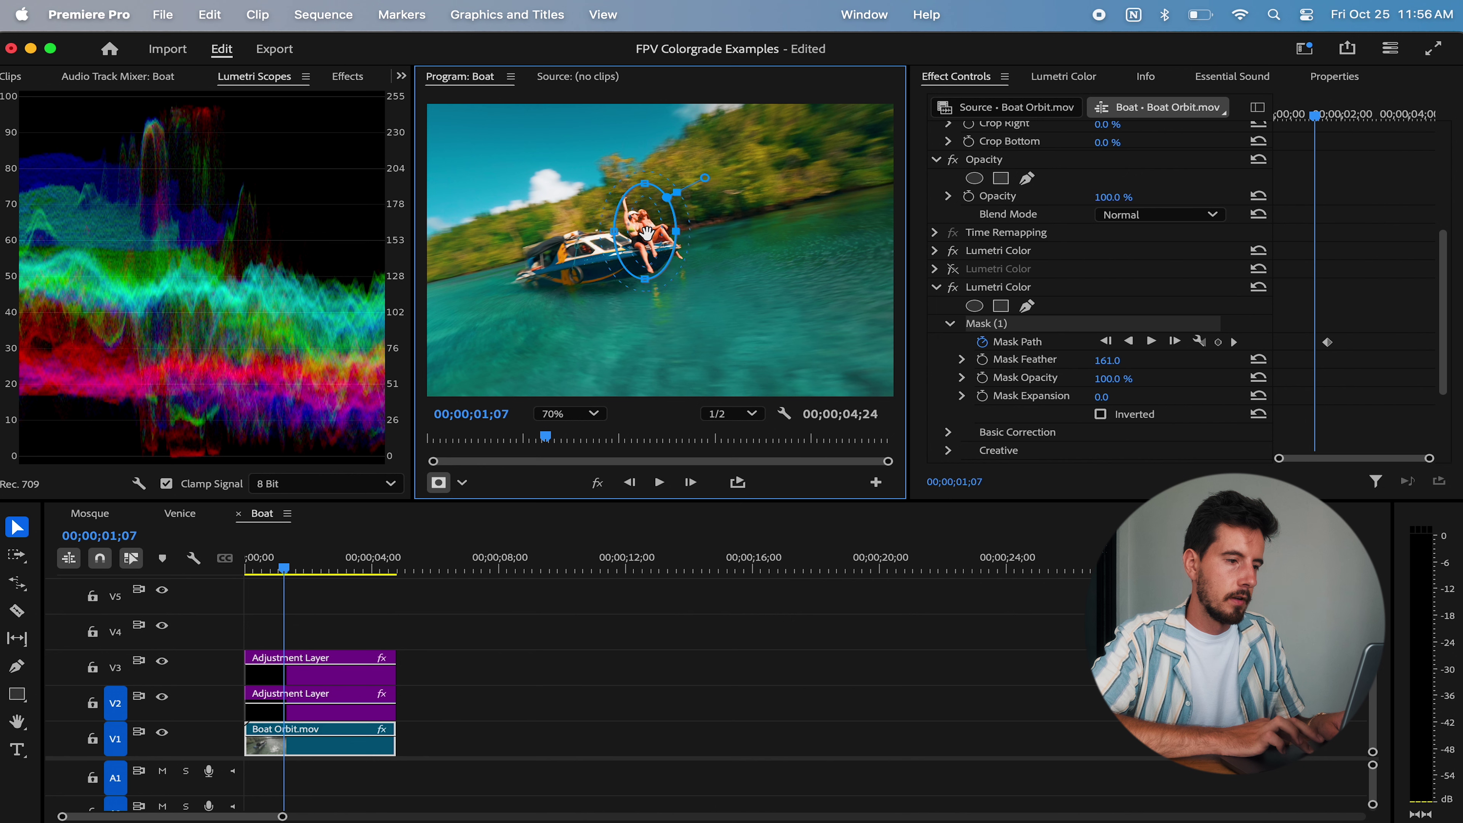
drag(1315, 116, 1302, 124)
drag(649, 226, 678, 213)
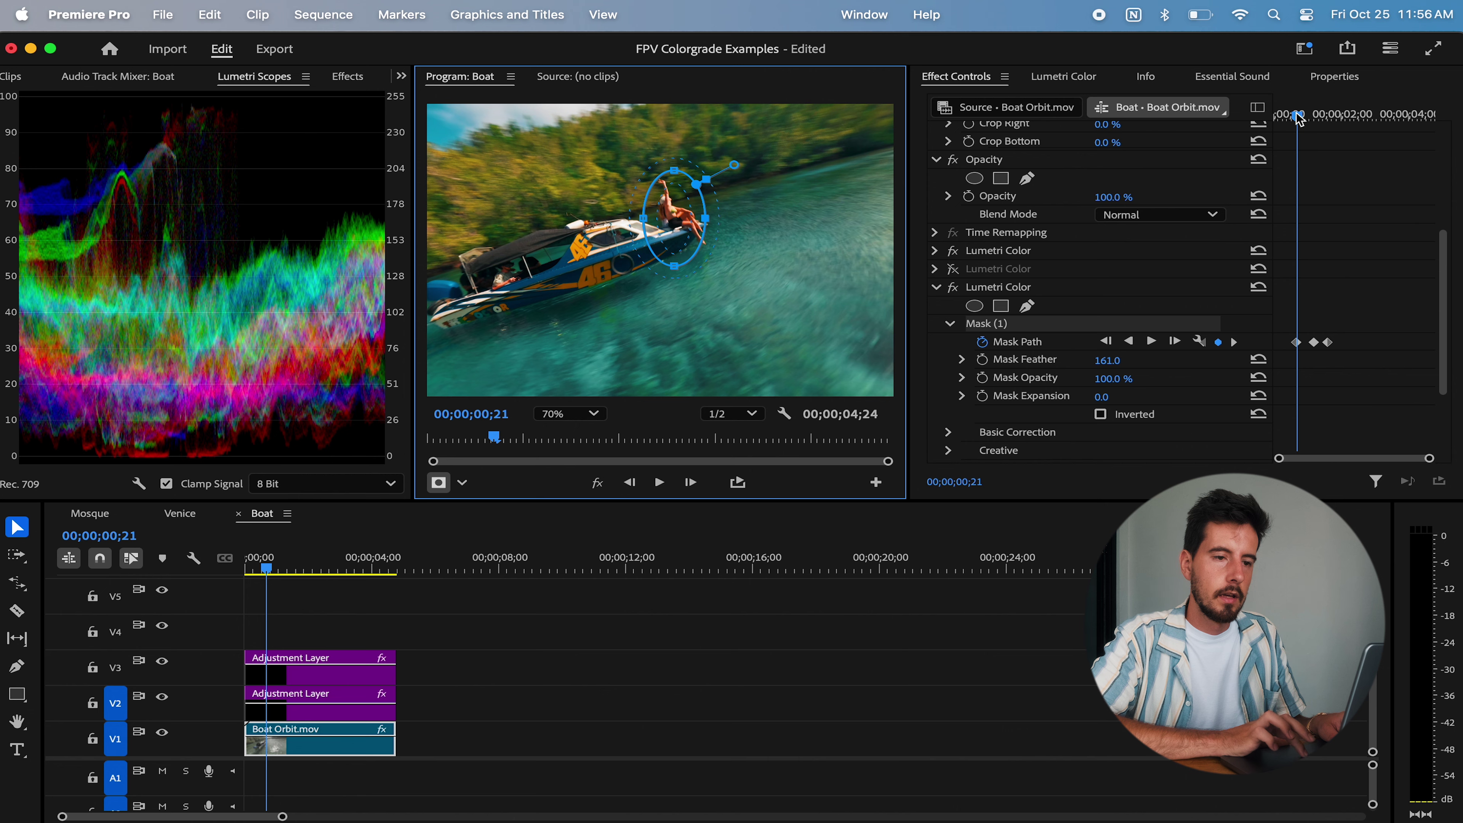
drag(1299, 118, 1373, 121)
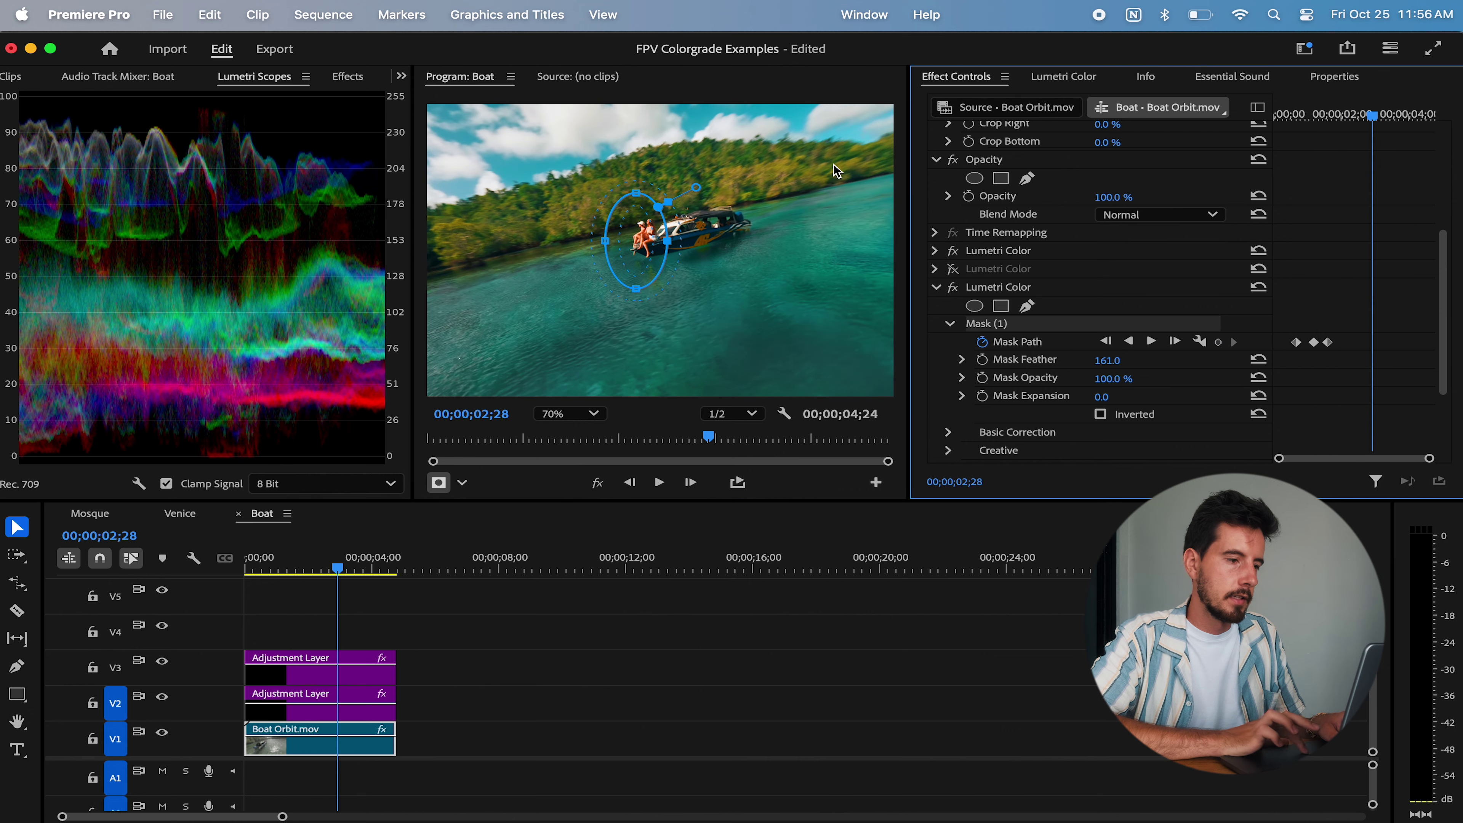
drag(647, 242, 641, 244)
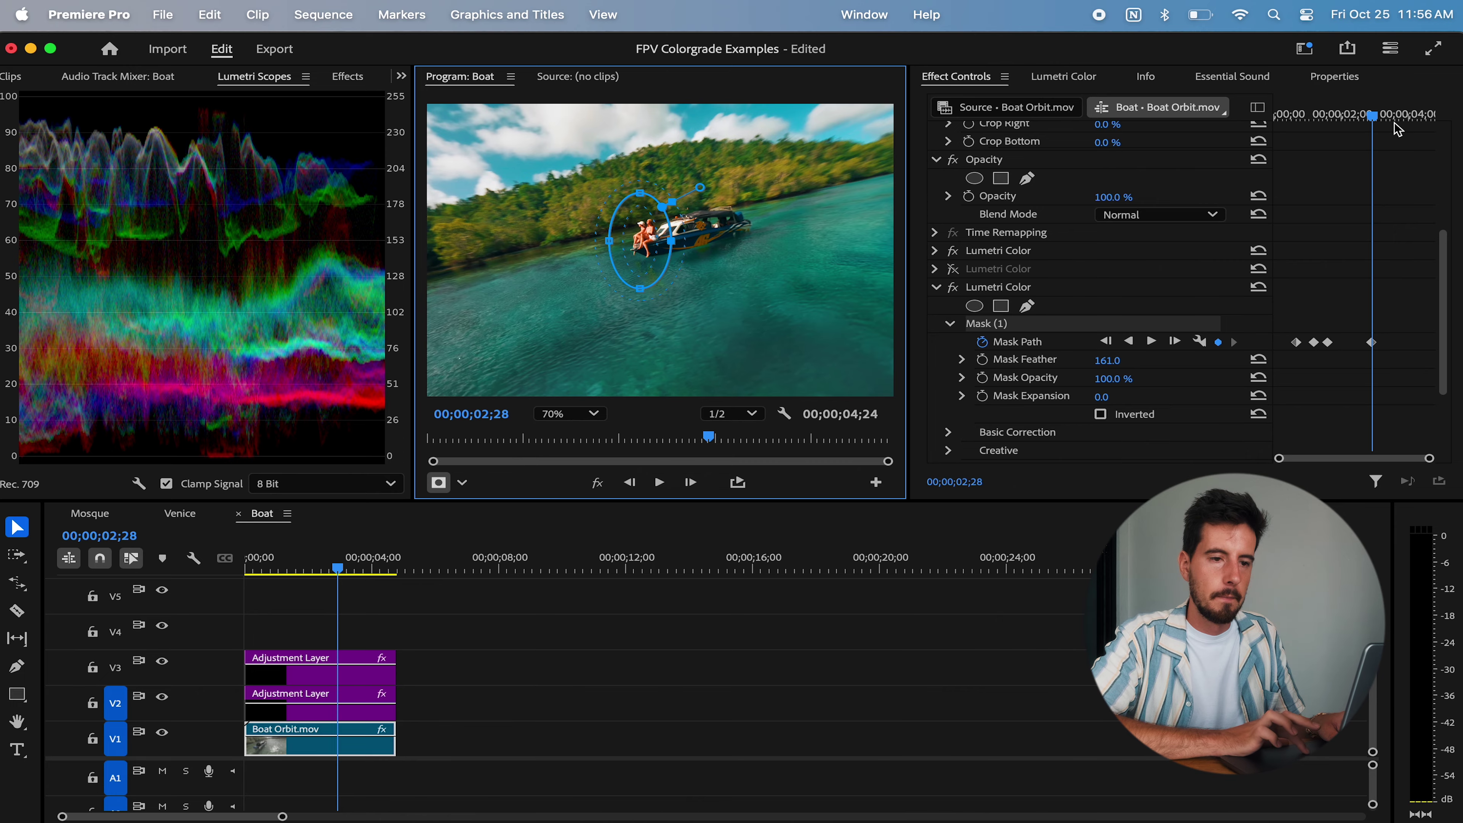
key(grave)
key(space)
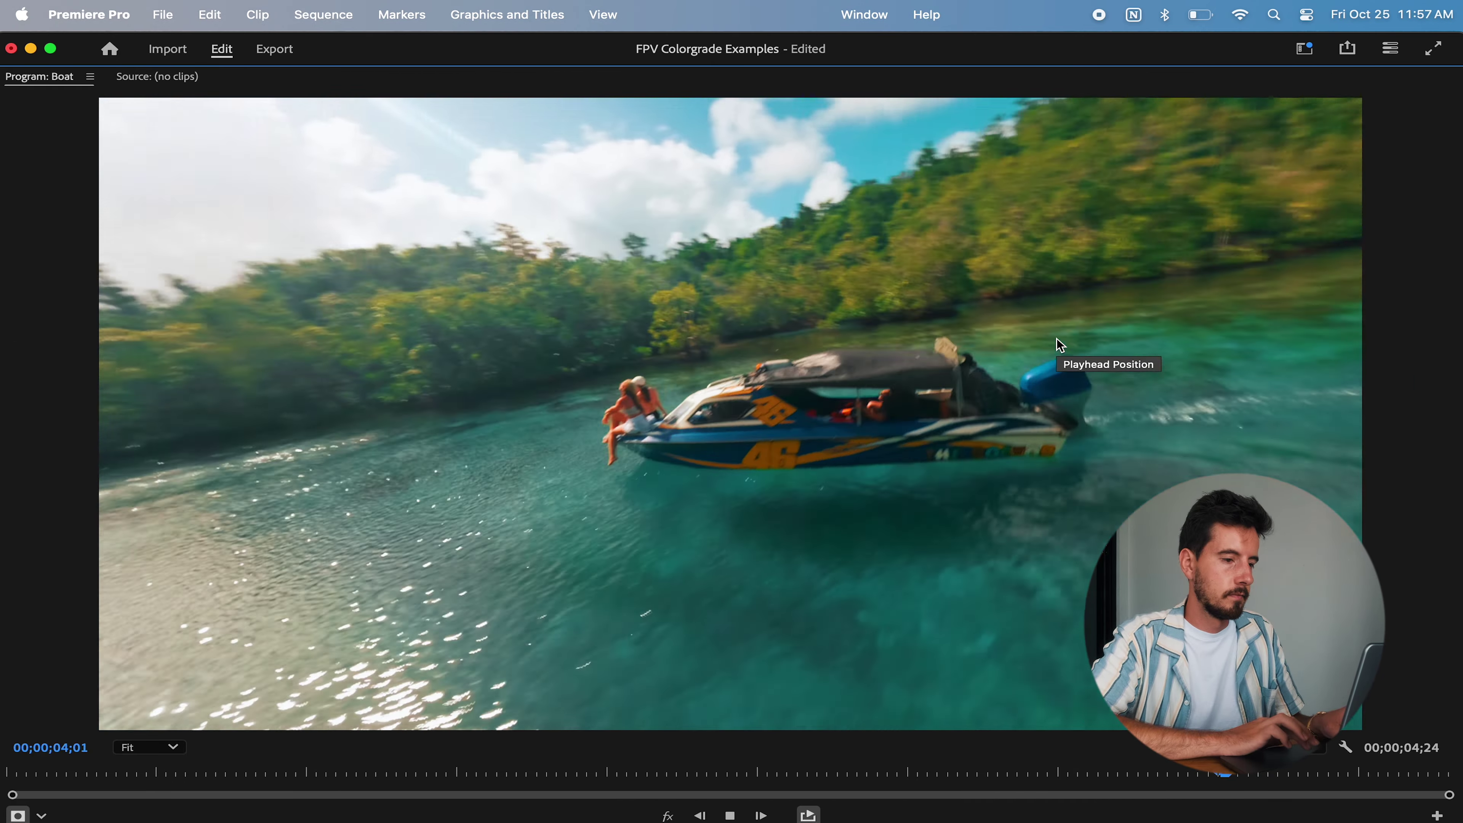
Play the boat clip through to review the tracked mask.
key(space)
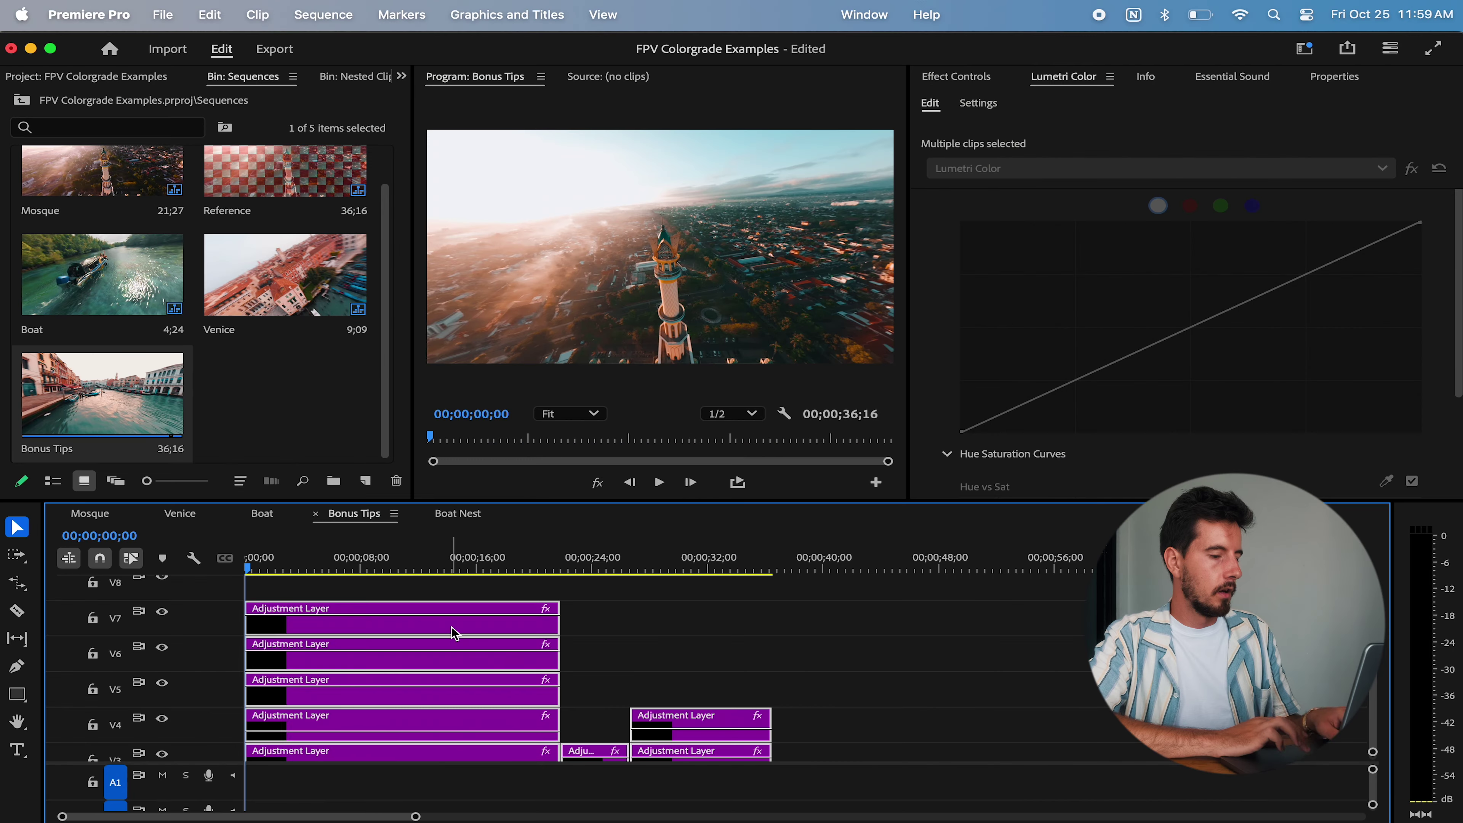
scroll(507, 682, down, 1)
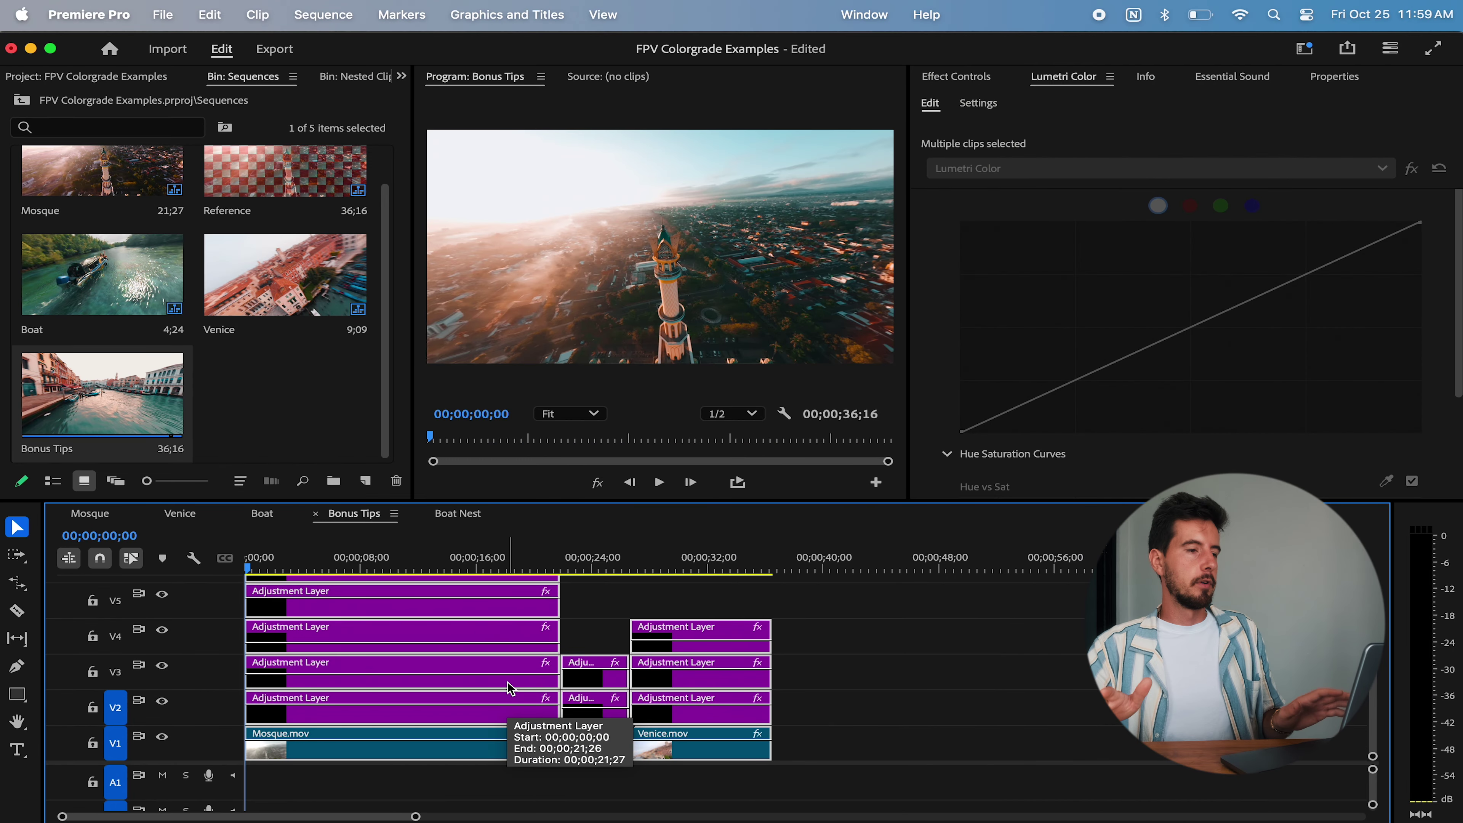
Nest the Bonus Tips clips into a sequence named 'FPV Edit'.
right_click(507, 682)
scroll(518, 692, down, 10)
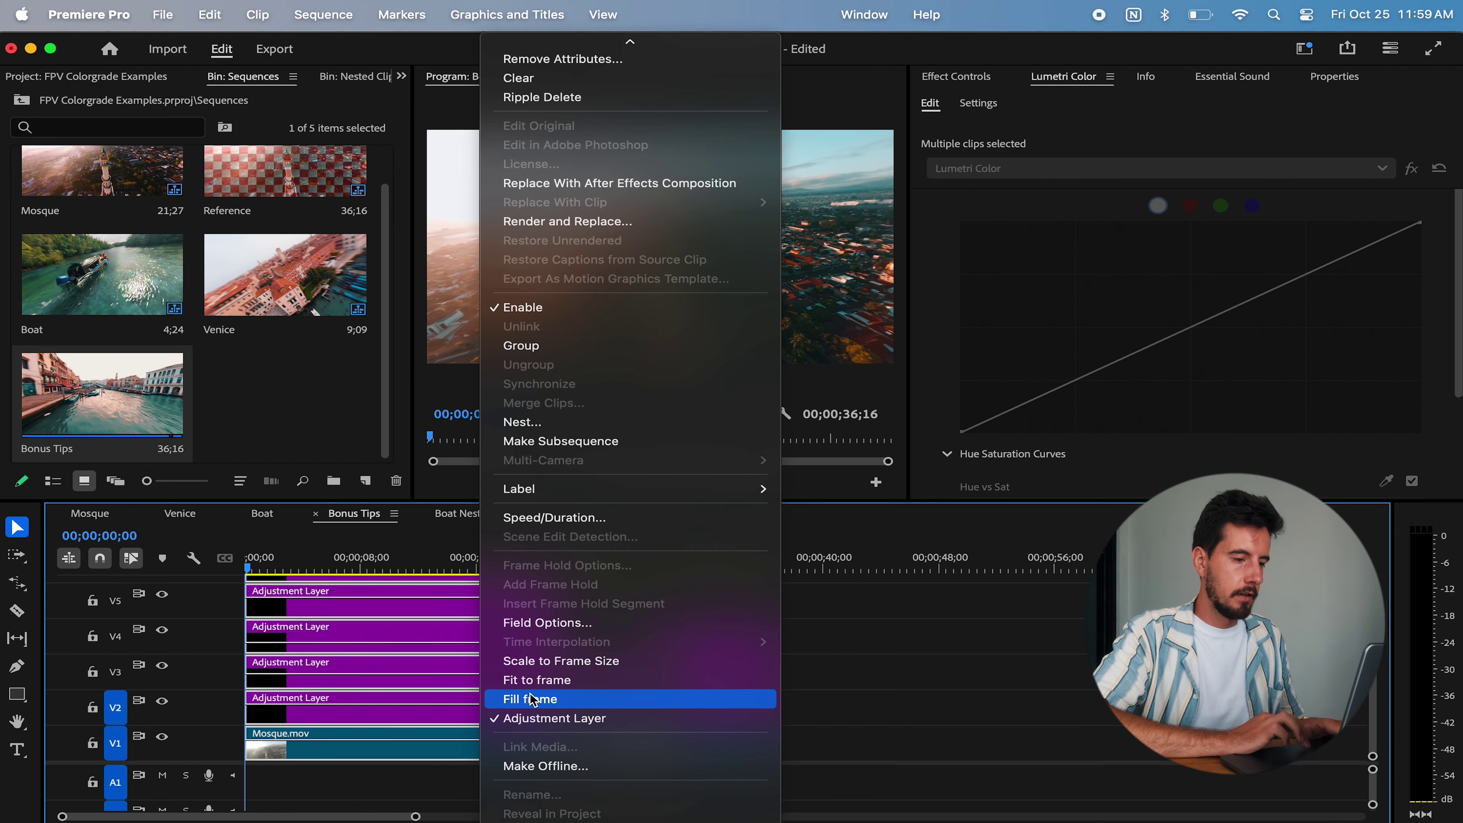
click(578, 422)
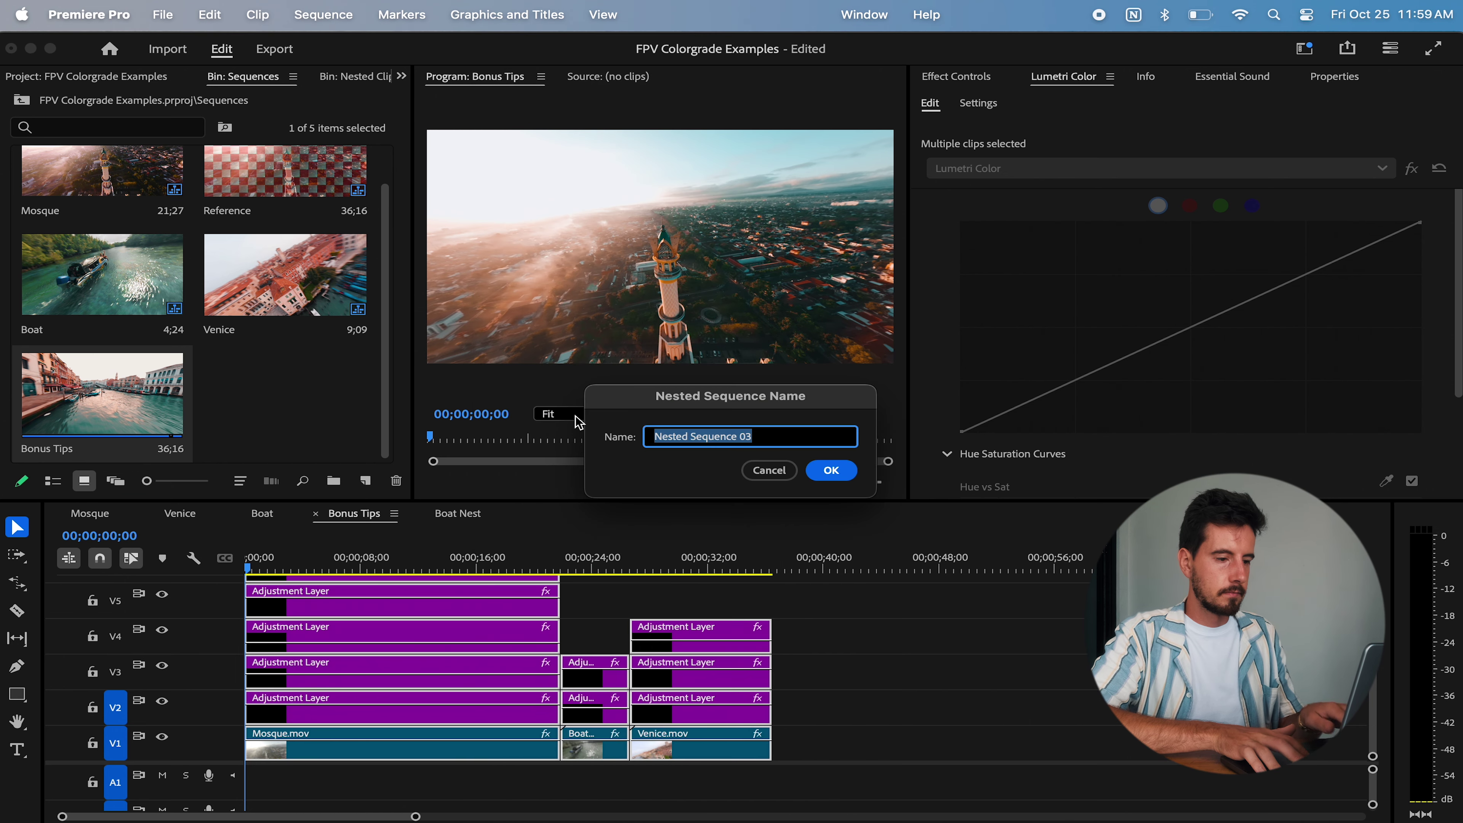
text(FPV Edit)
key(Return)
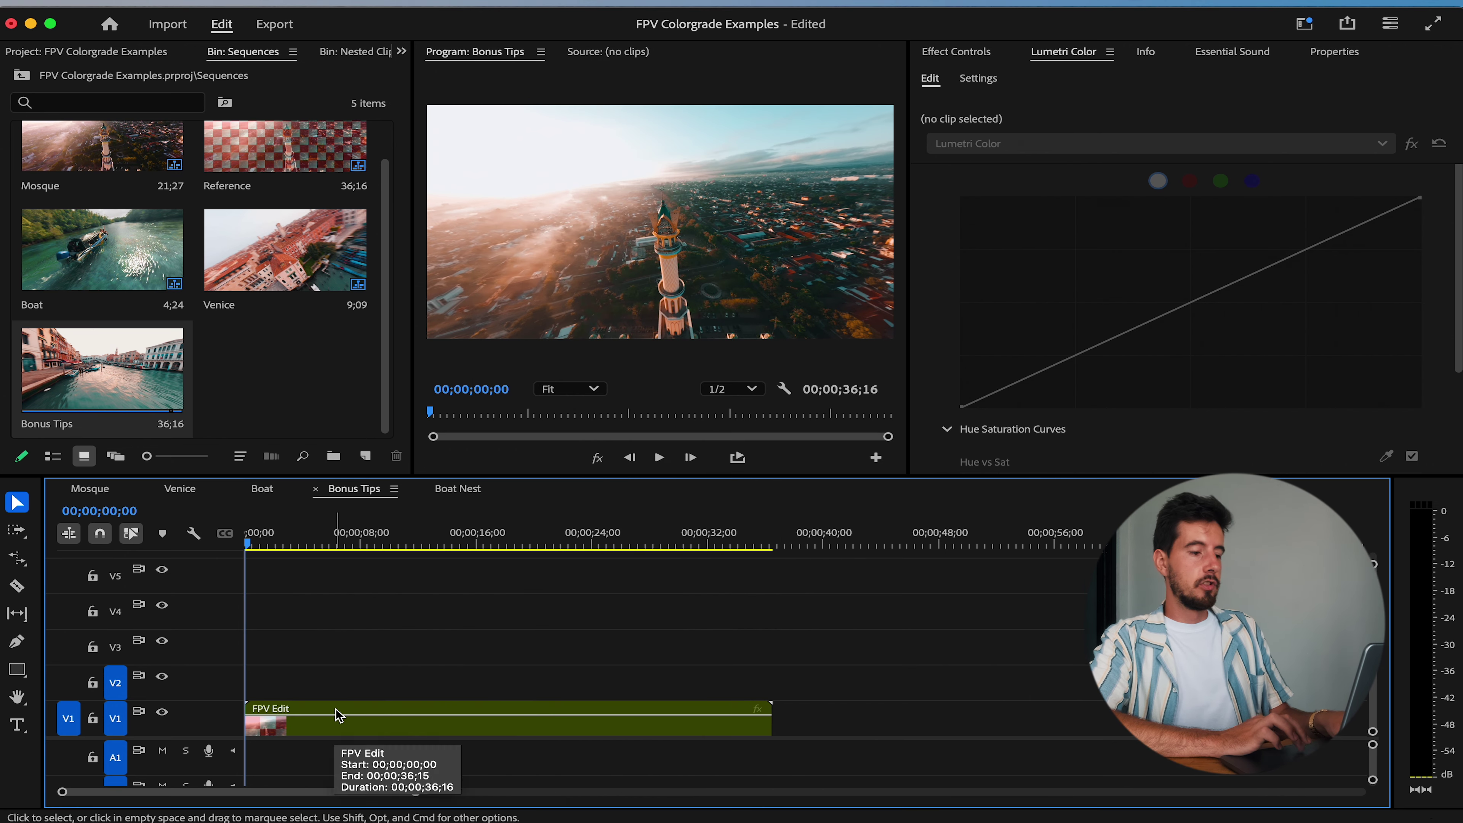
Duplicate the FPV Edit nest onto V2 and apply Gaussian Blur to the copy.
drag(339, 716, 340, 683)
key(shift+5)
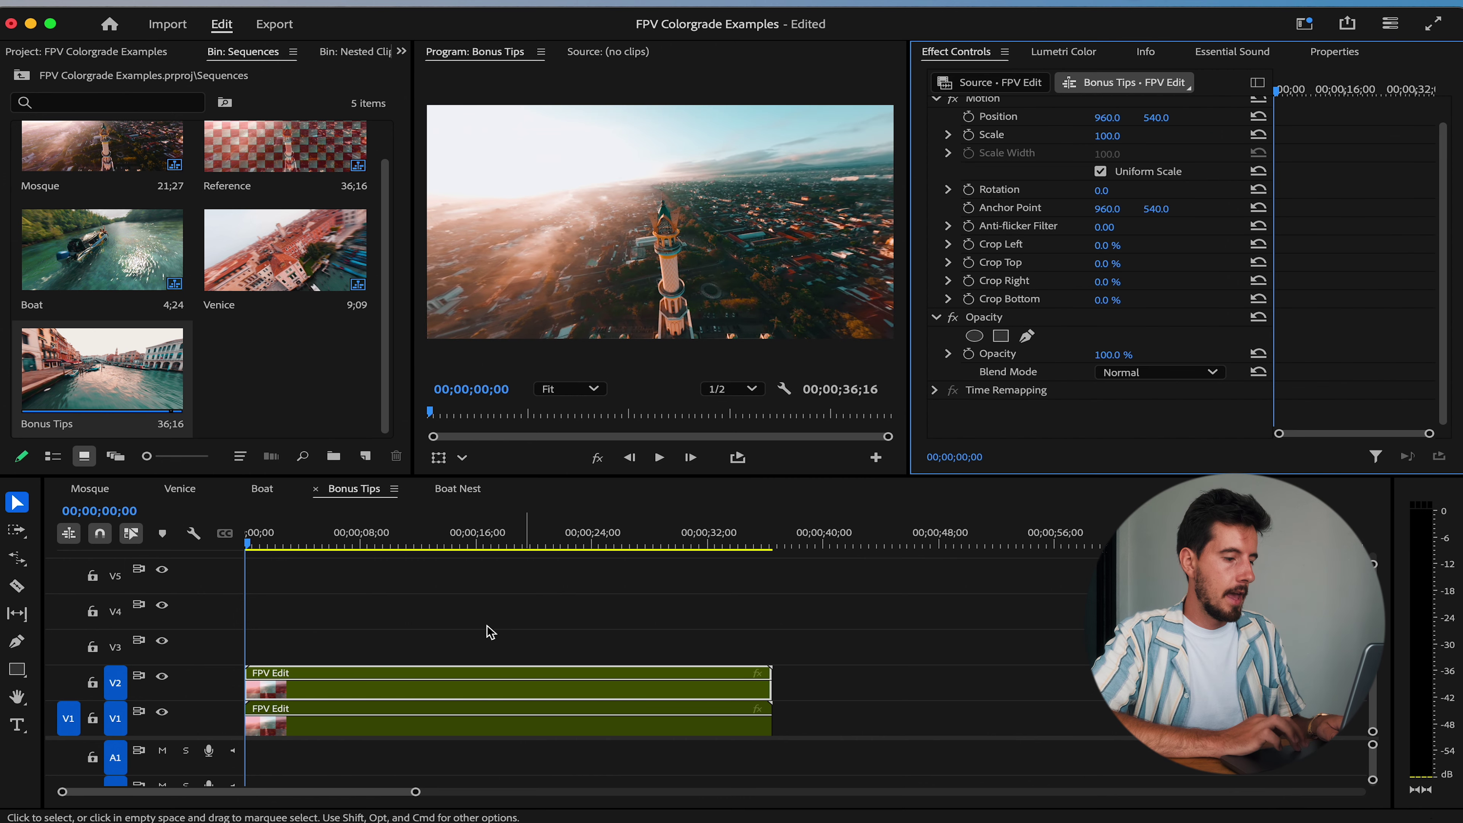
key(ctrl+space)
text(gau)
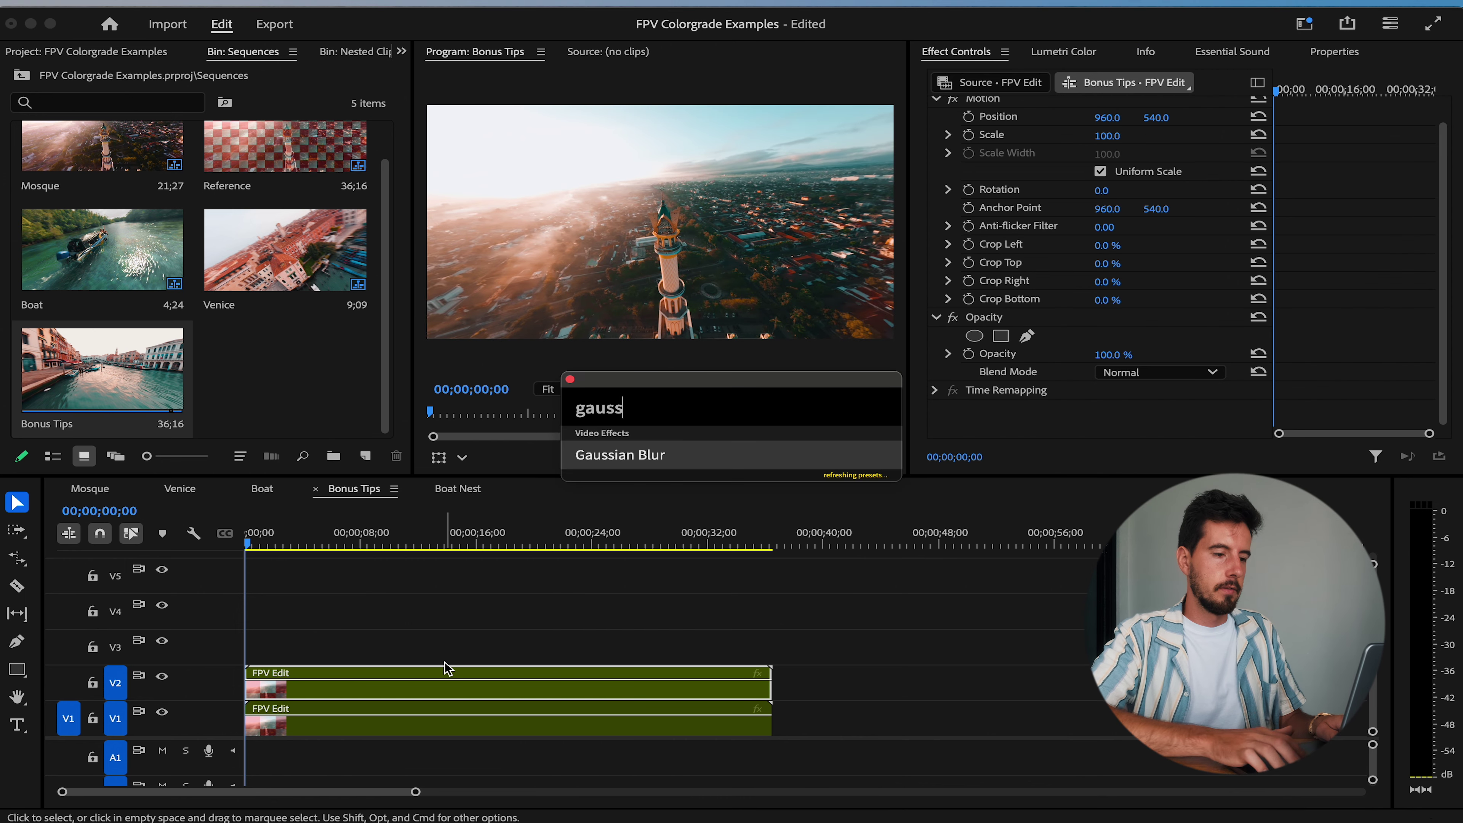
key(Return)
scroll(1059, 373, down, 3)
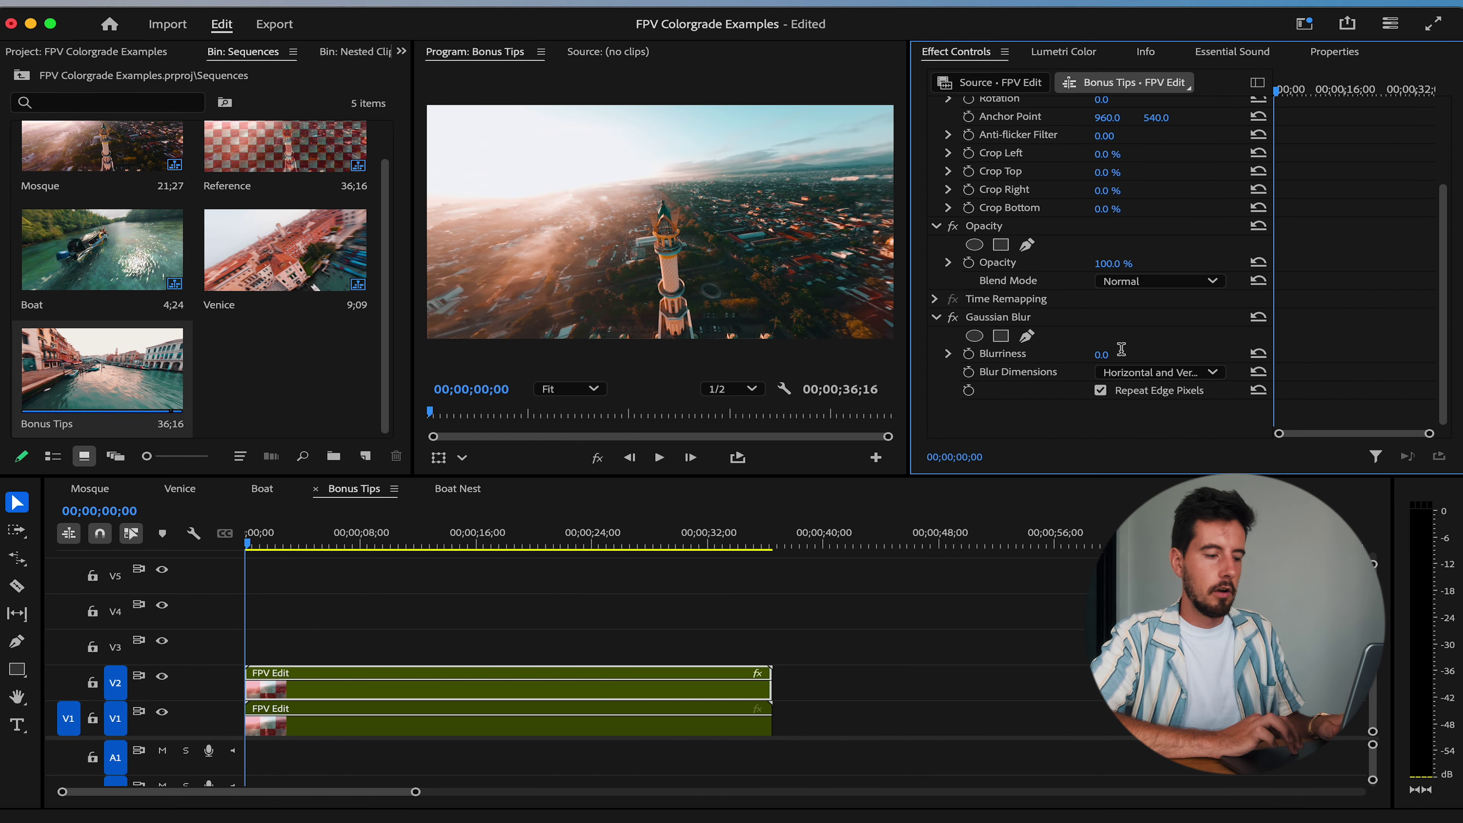
key(backslash)
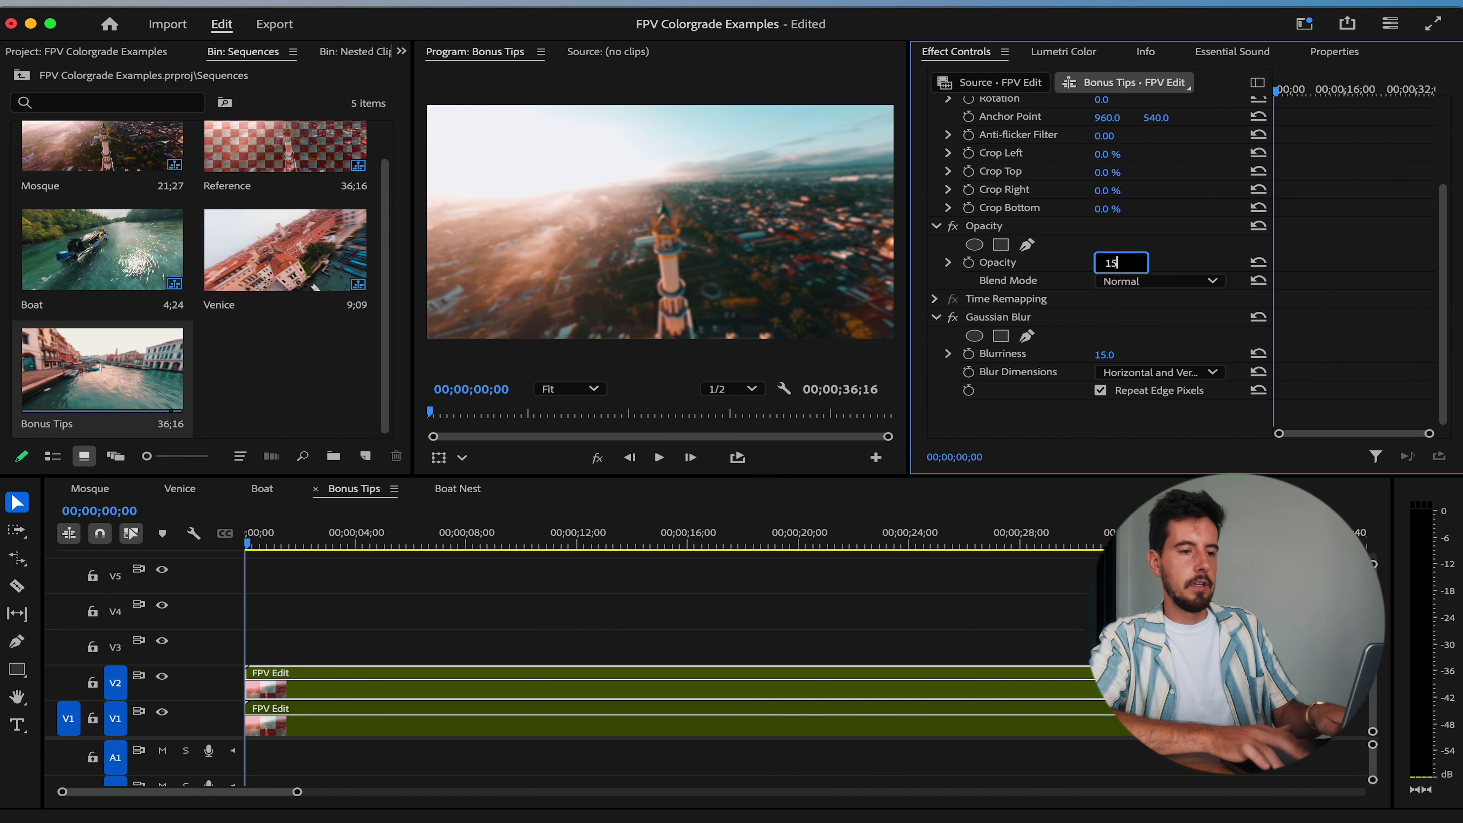
Set the blurred copy to 15% opacity with Screen blend mode and play back the glow.
text(15)
key(Return)
click(1138, 290)
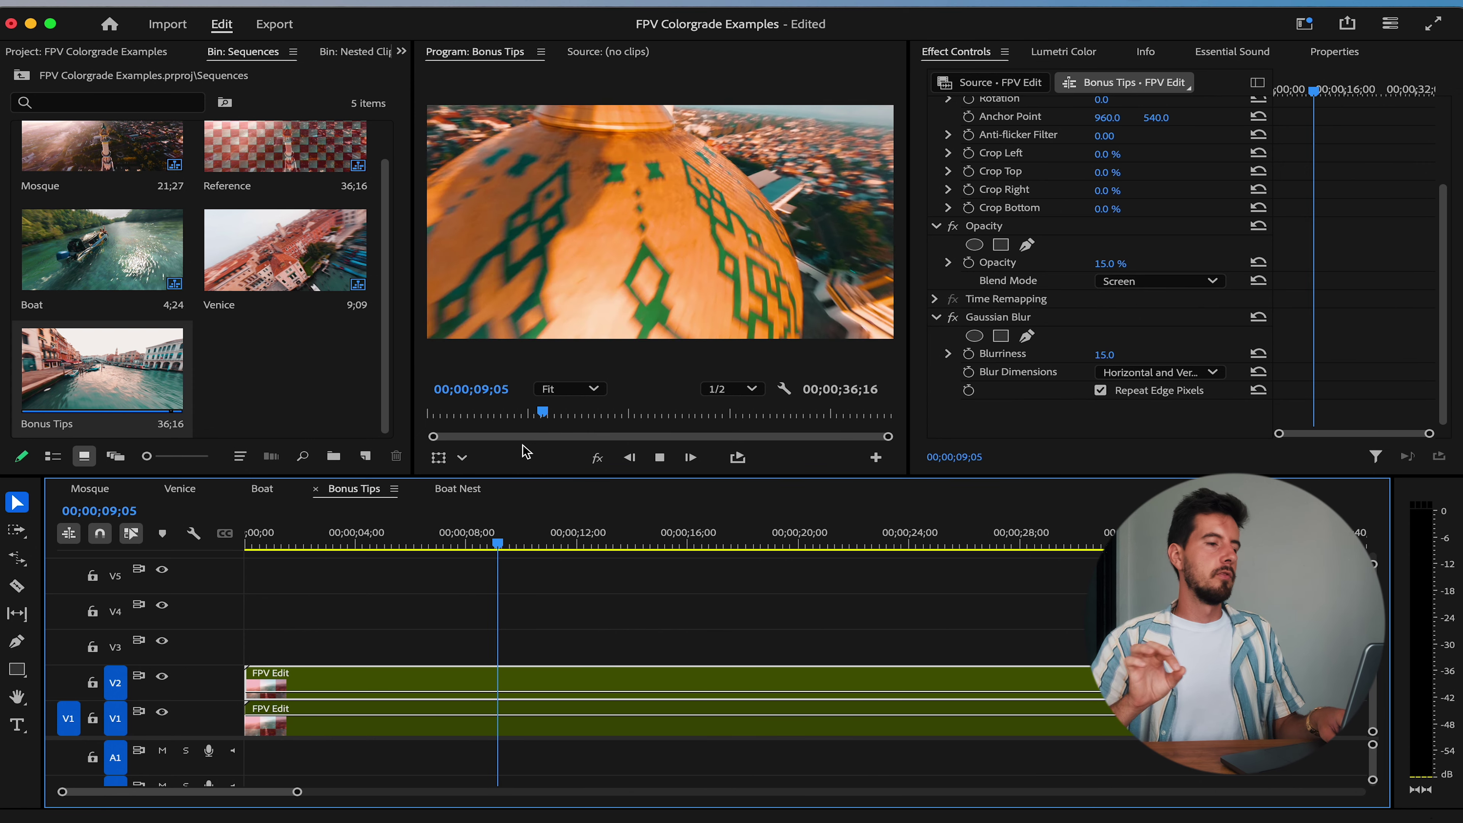
key(space)
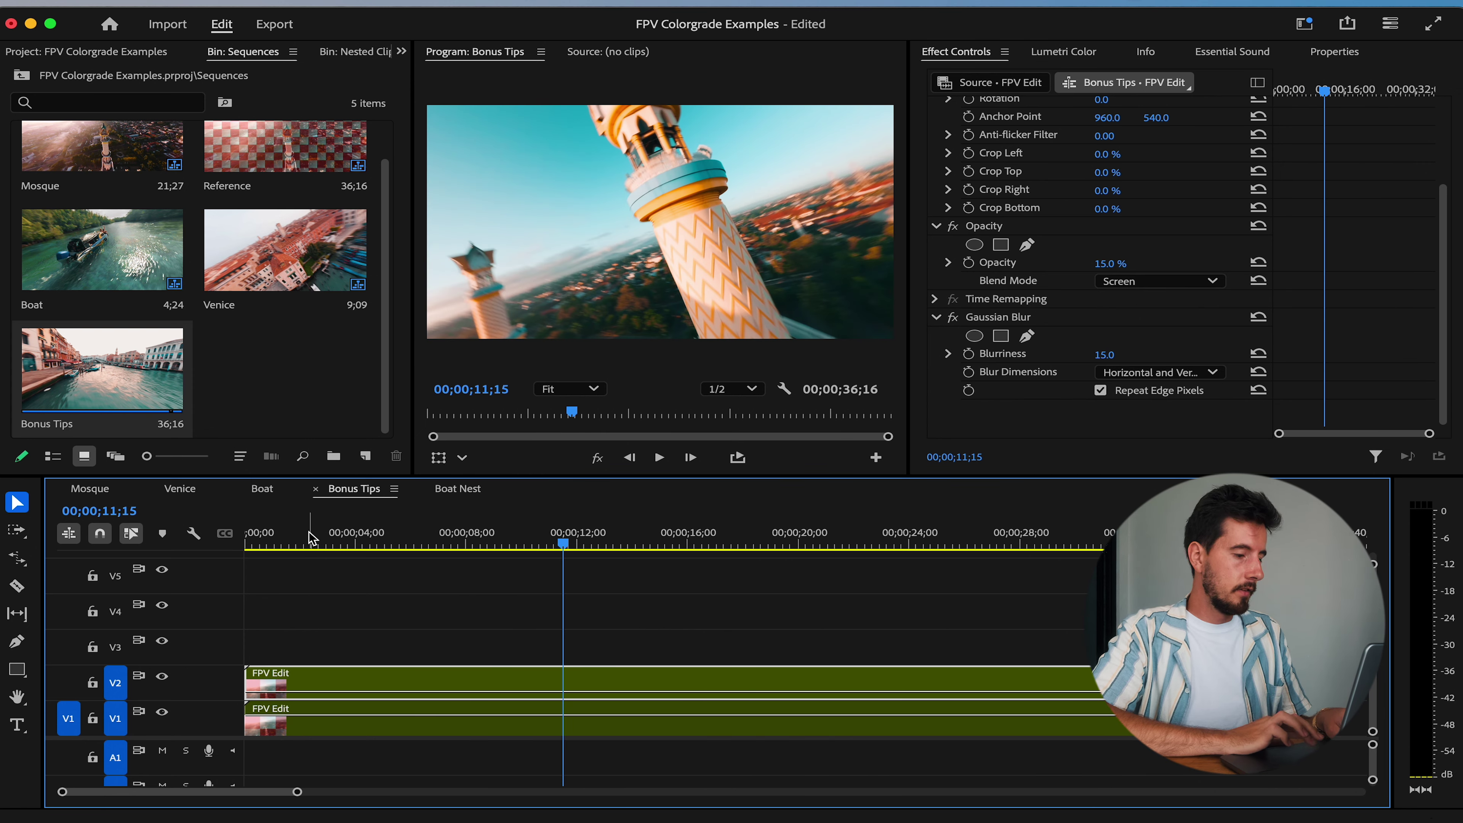
key(Home)
Place an Adjustment Layer on V3 and stretch it to the sequence end at 36;16.
click(22, 74)
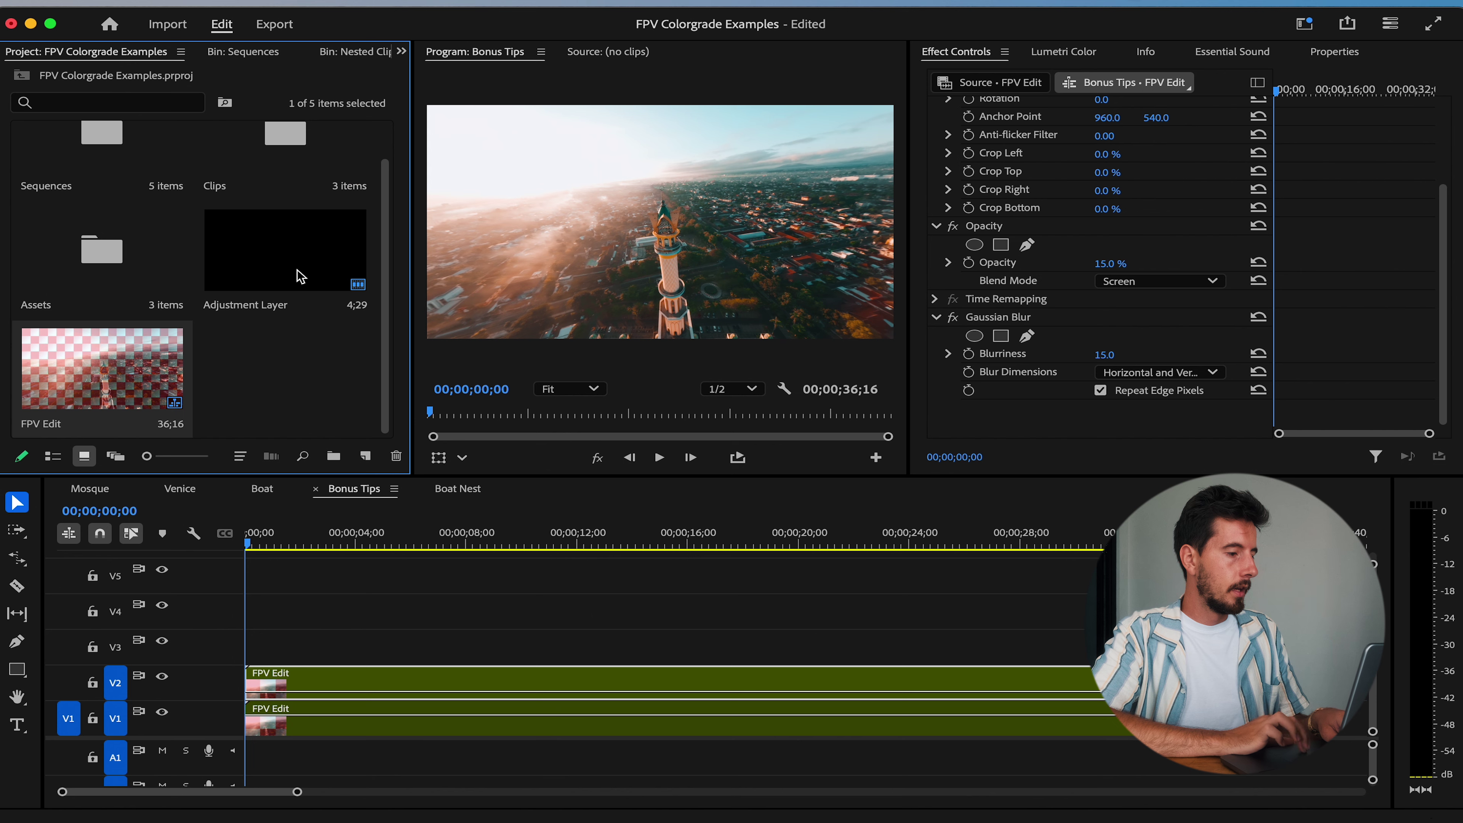
drag(300, 268, 353, 622)
drag(245, 649, 246, 650)
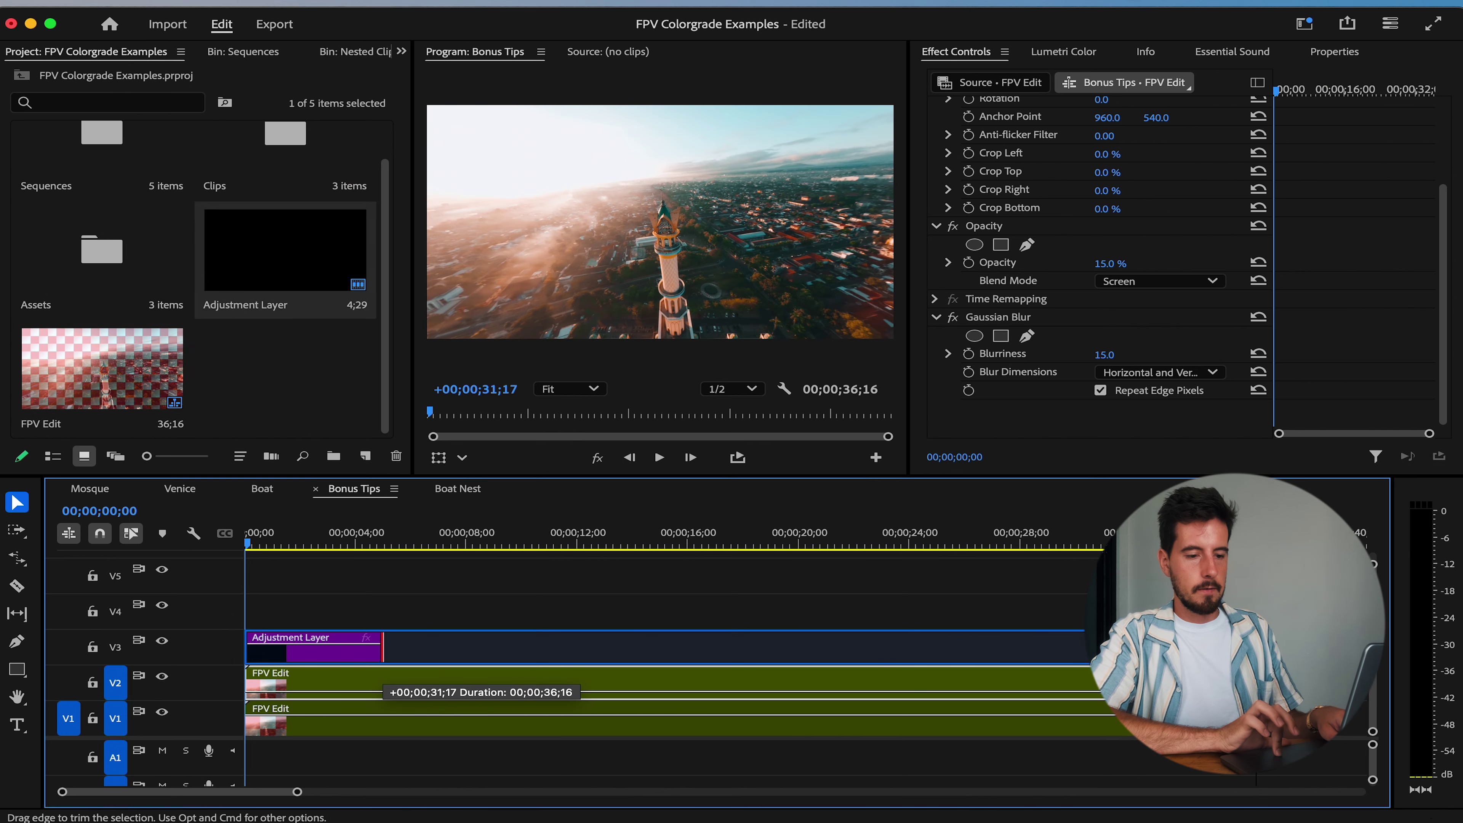
drag(383, 648, 1084, 648)
Apply Unsharp Mask to the V3 adjustment layer to sharpen the footage.
click(658, 640)
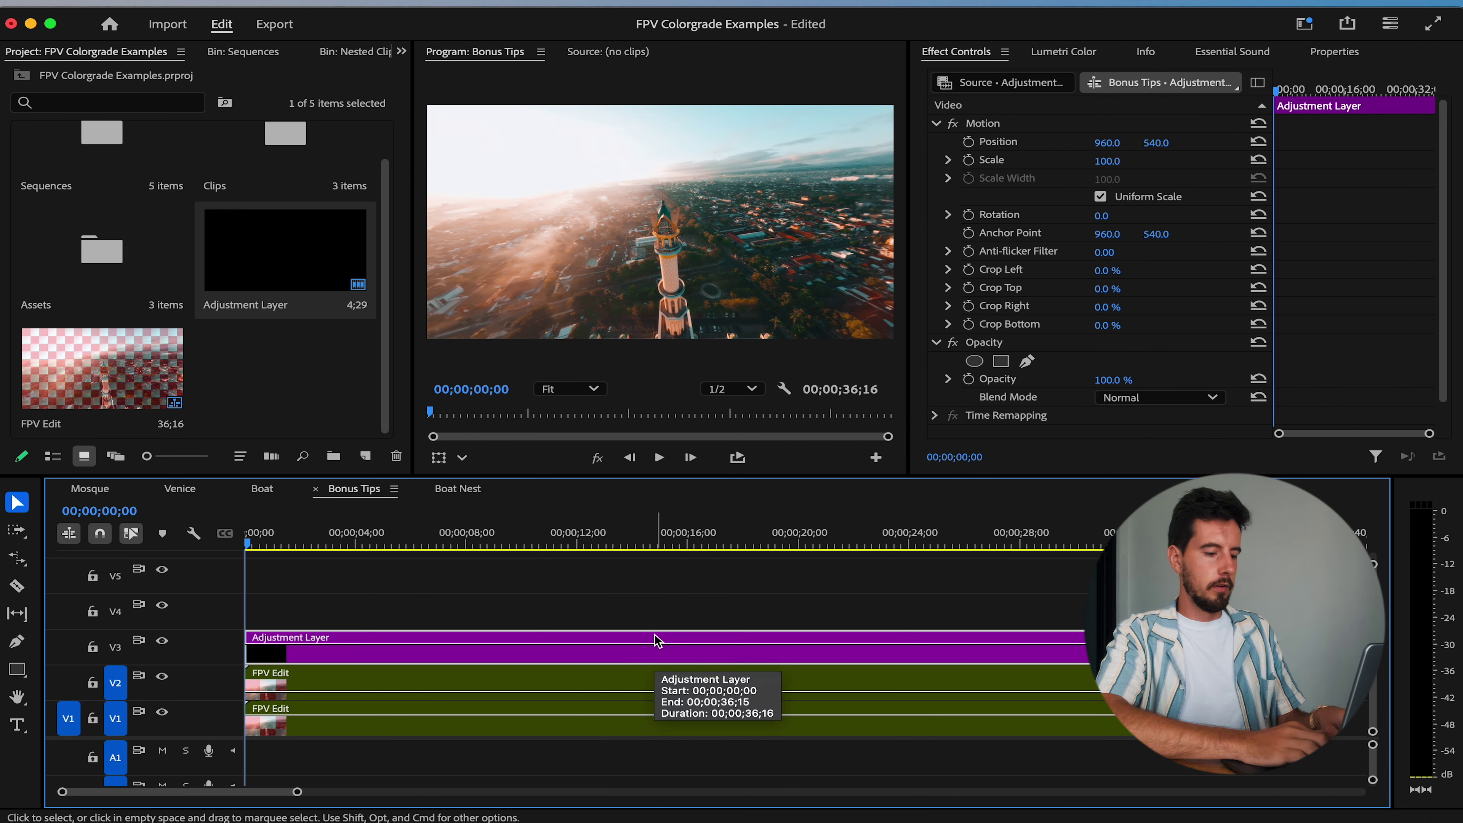
key(ctrl+space)
text(unsh)
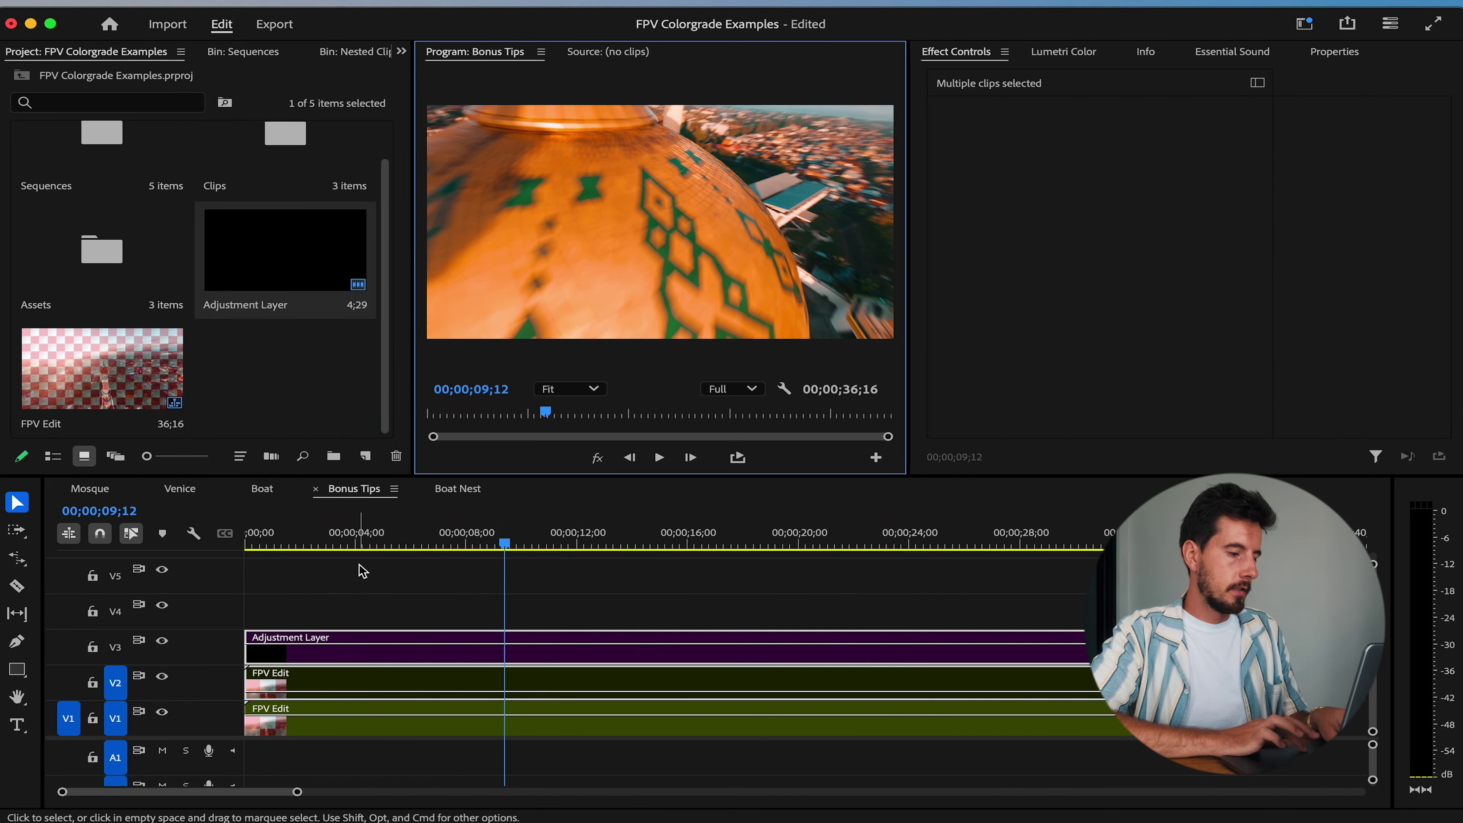
click(361, 538)
key(grave)
key(space)
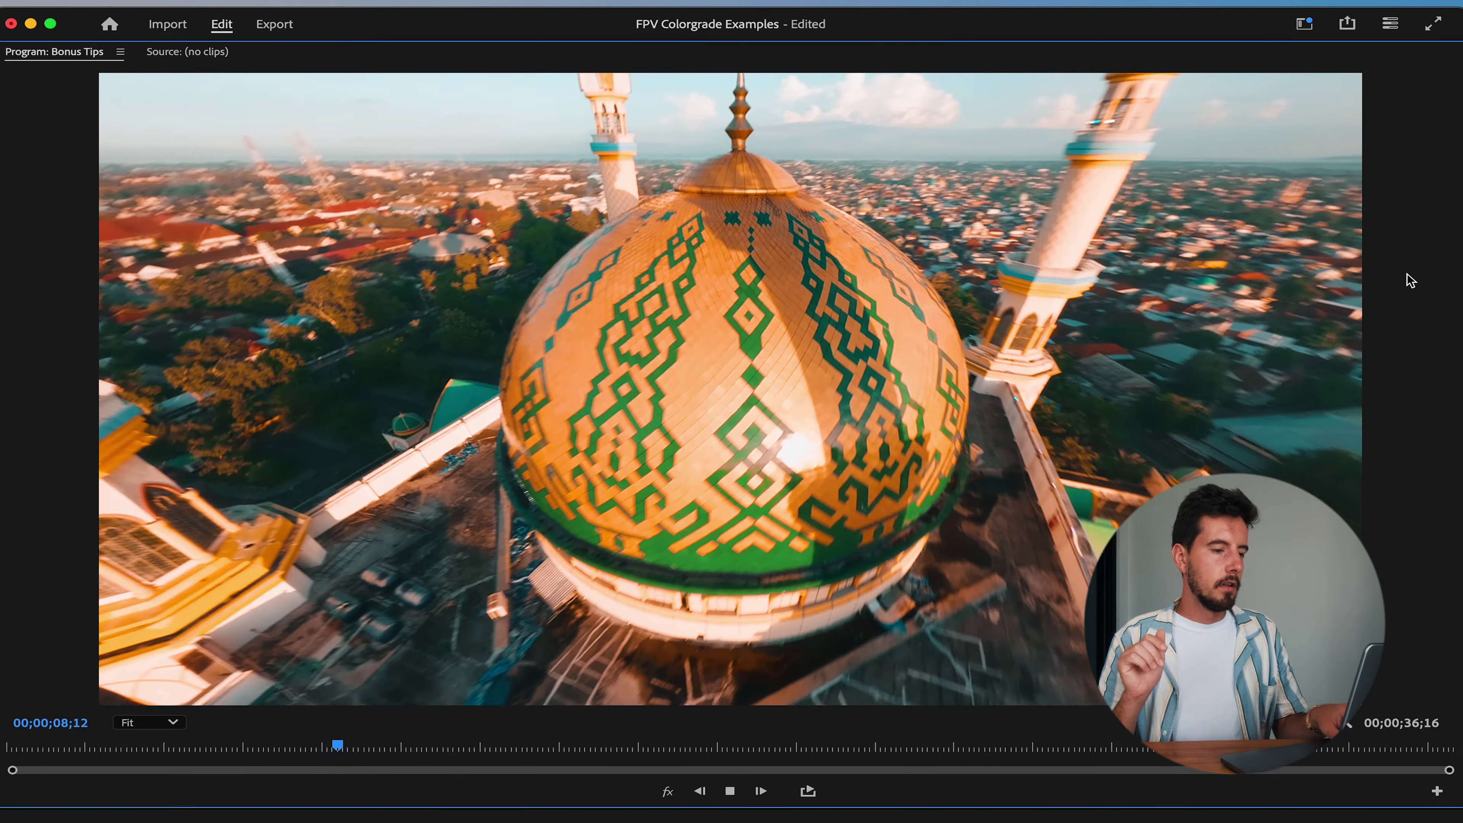
key(grave)
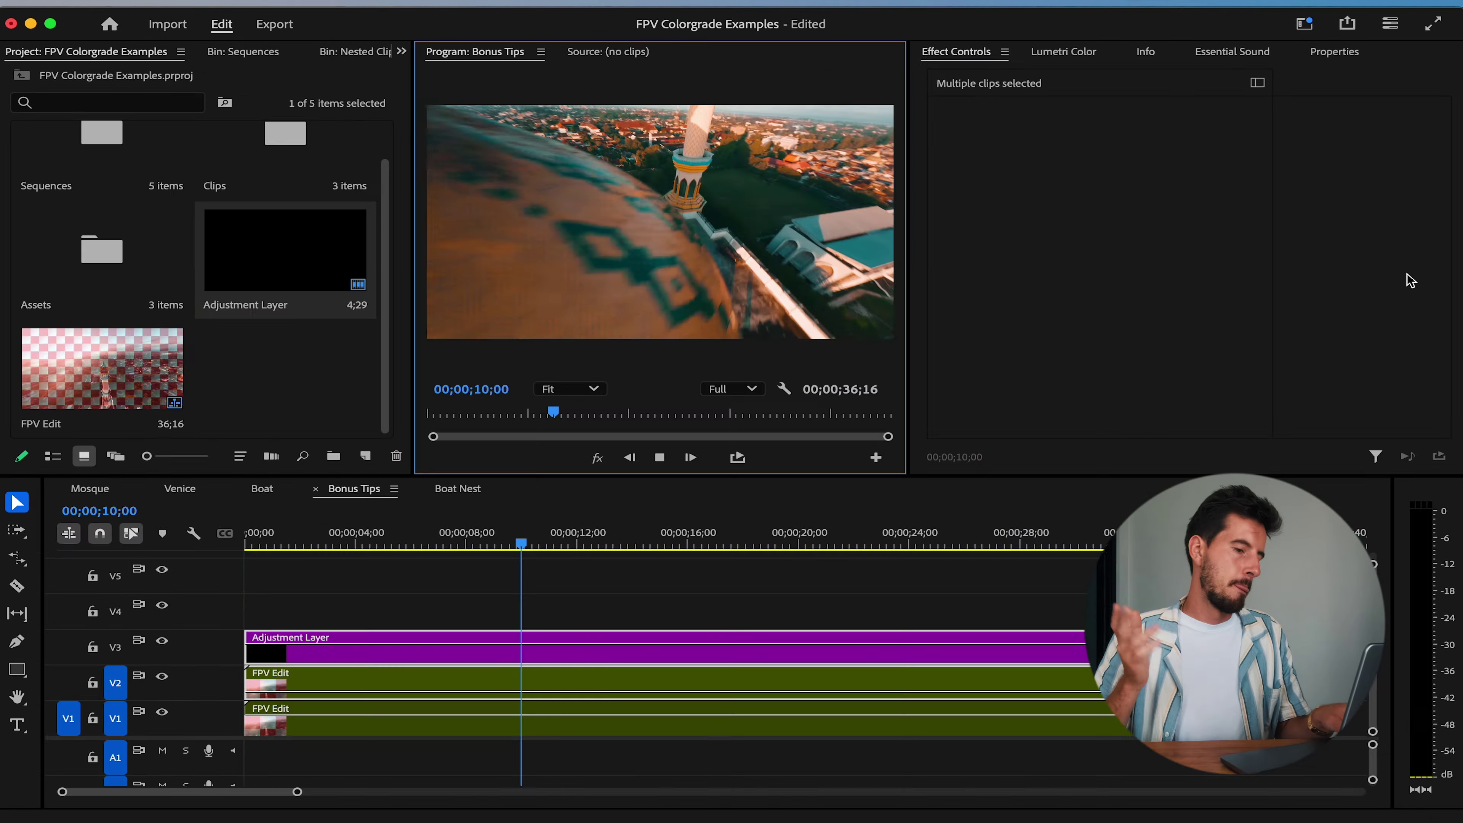